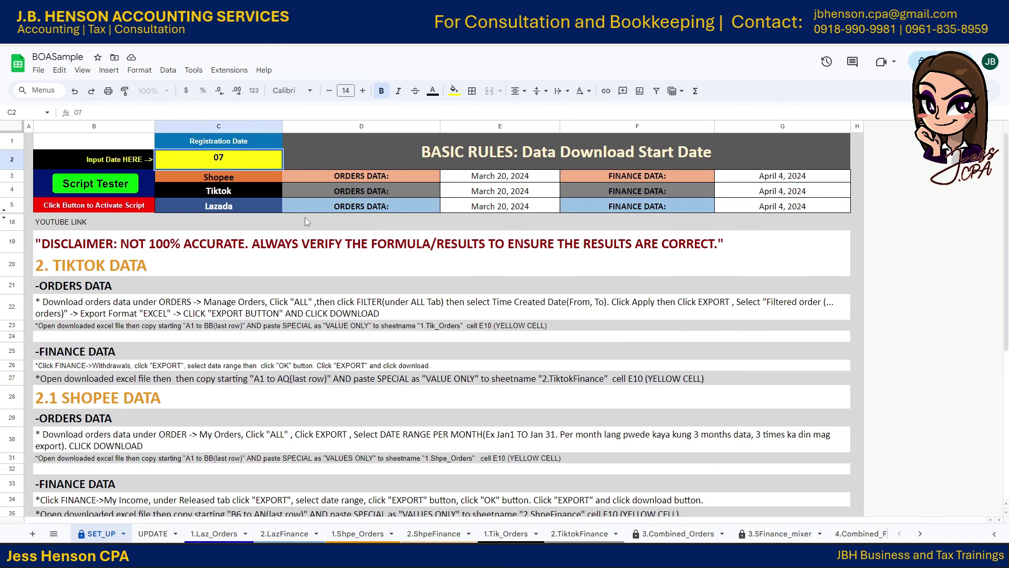
Step: Set the registration date in C2 to 07/01/2024, allowing the edit to the protected part of the sheet
left_click(310, 206)
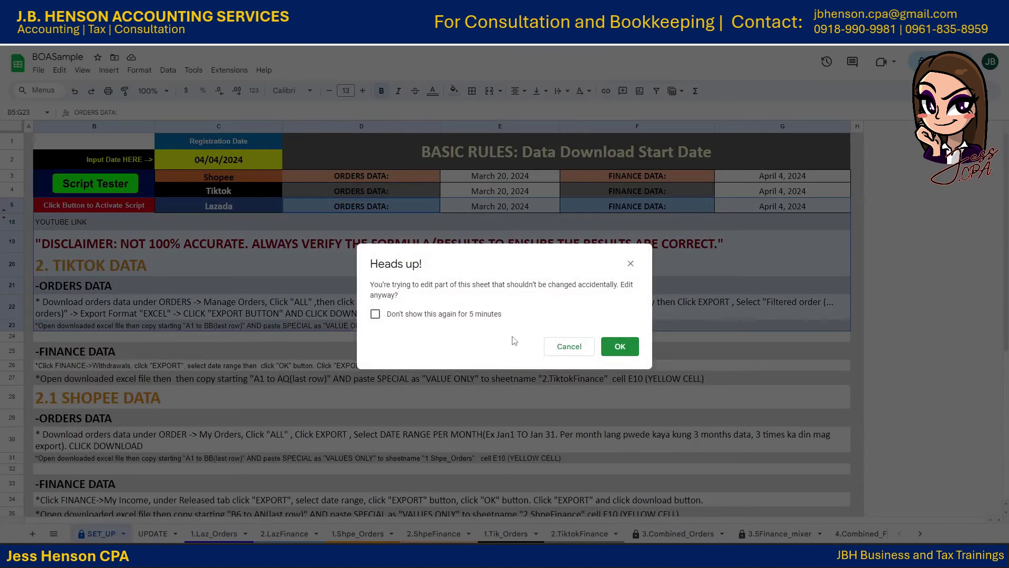
left_click(620, 346)
left_click(254, 163)
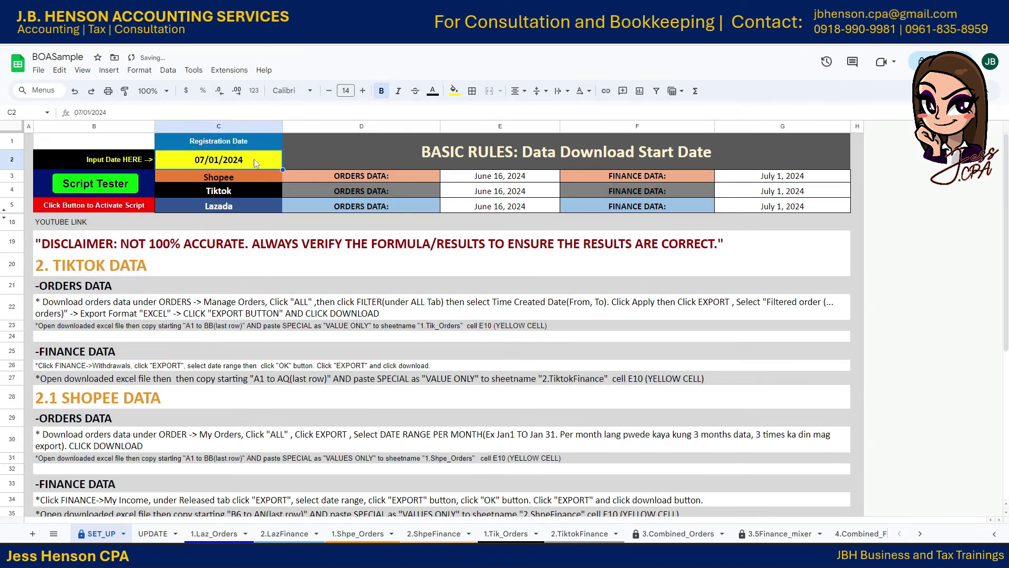
Step: Examine the orders and finance download start dates and their formulas for Shopee, Tiktok and Lazada
left_click(471, 183)
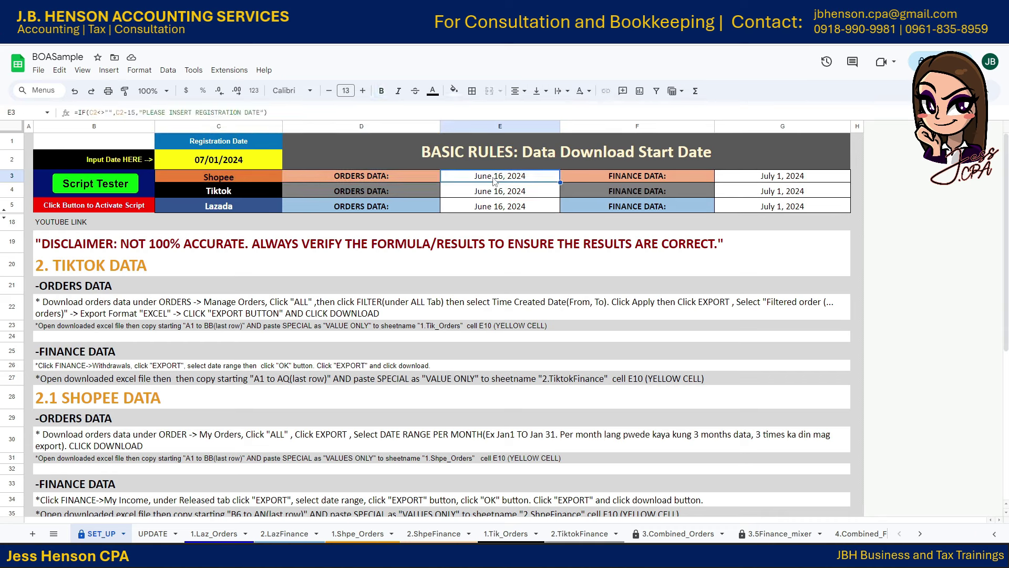
left_click(626, 178)
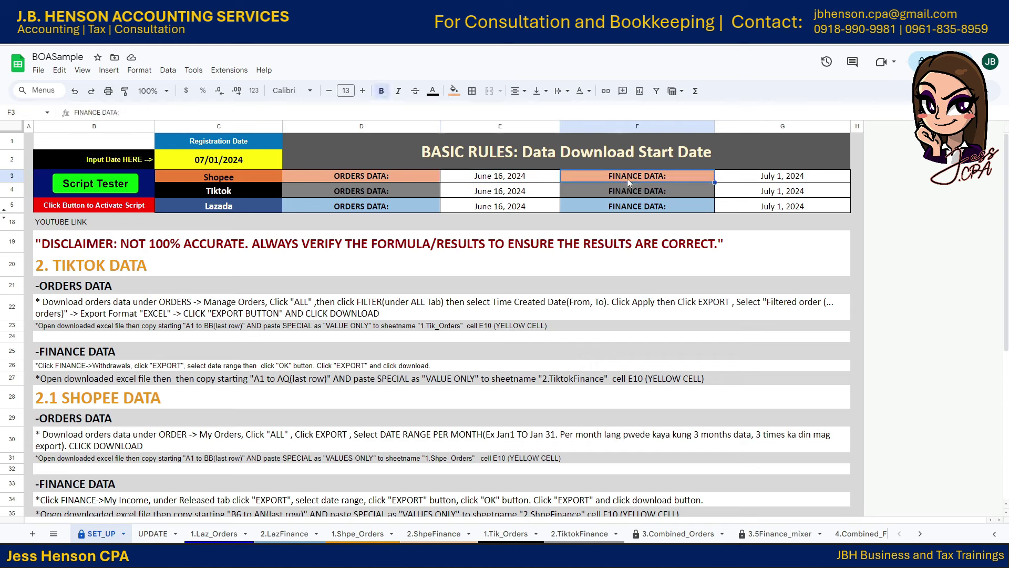
left_click_drag(804, 176, 802, 209)
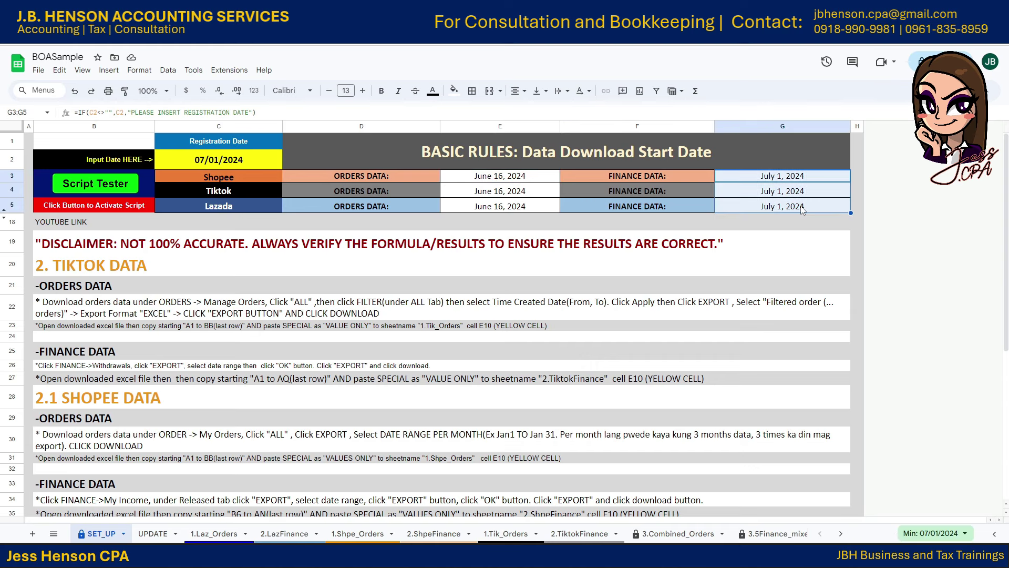
left_click(803, 210)
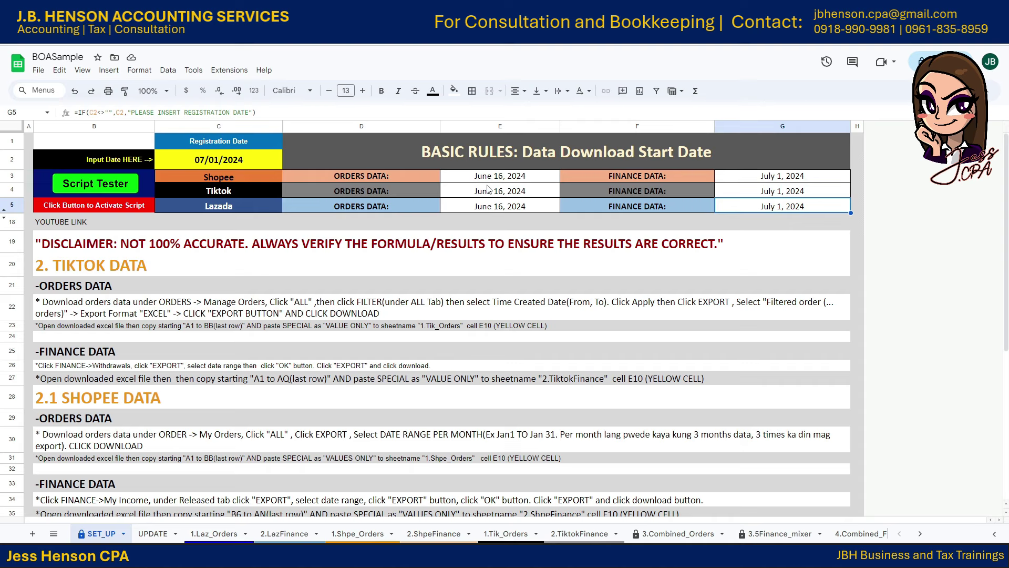
left_click(746, 179)
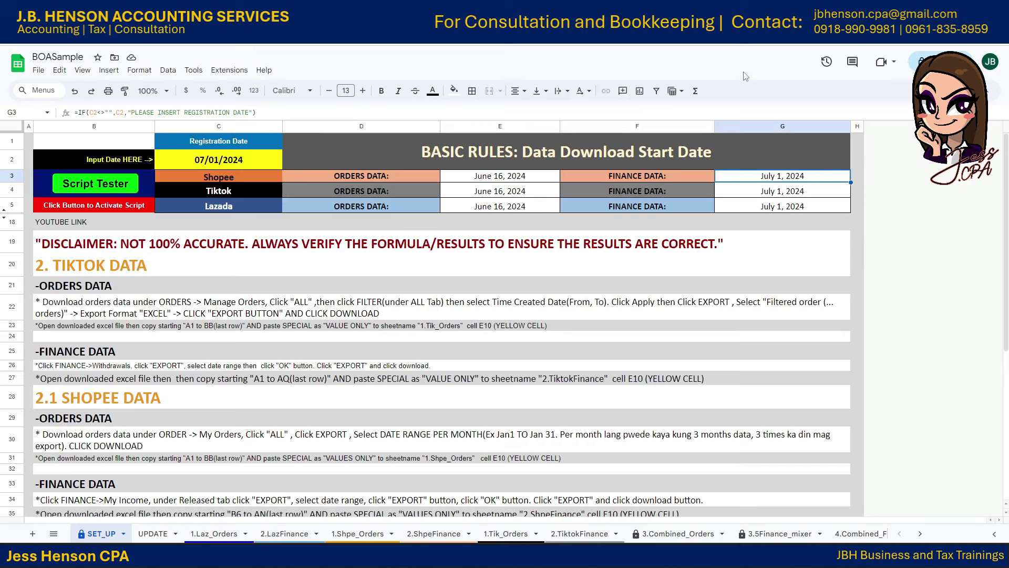
left_click(767, 190)
left_click(586, 195)
left_click(468, 195)
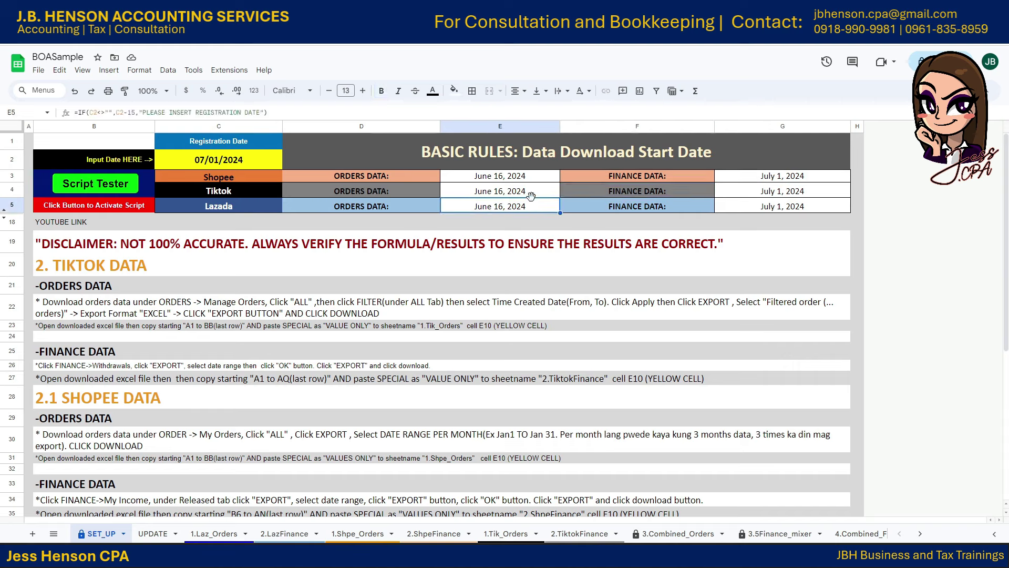
left_click(481, 180)
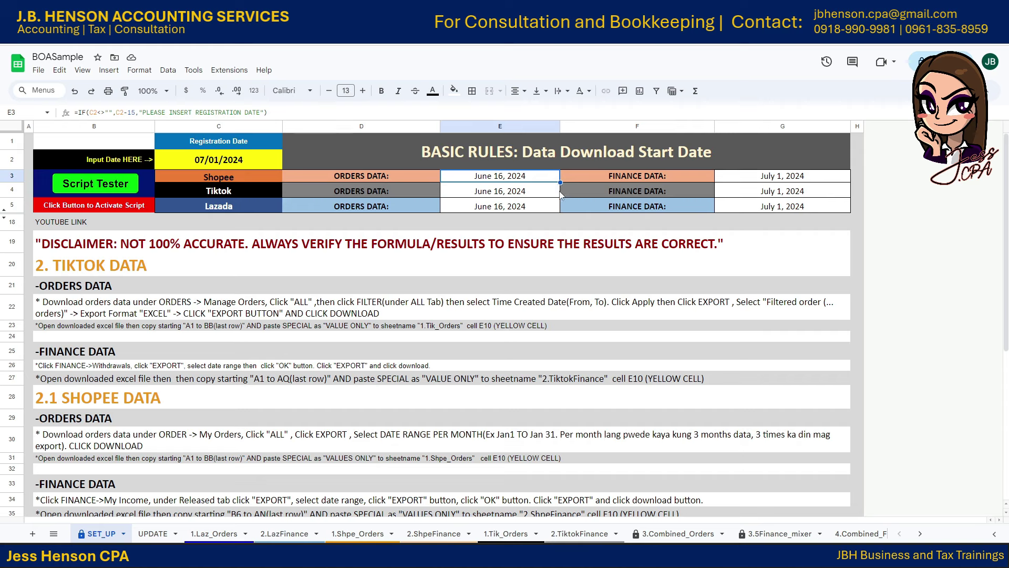
left_click(549, 192)
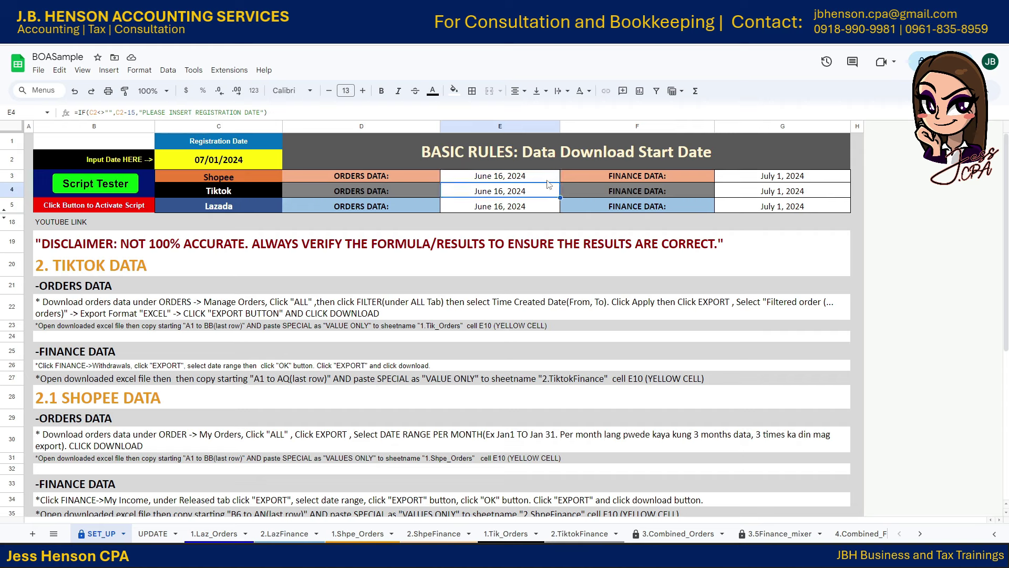
left_click(759, 180)
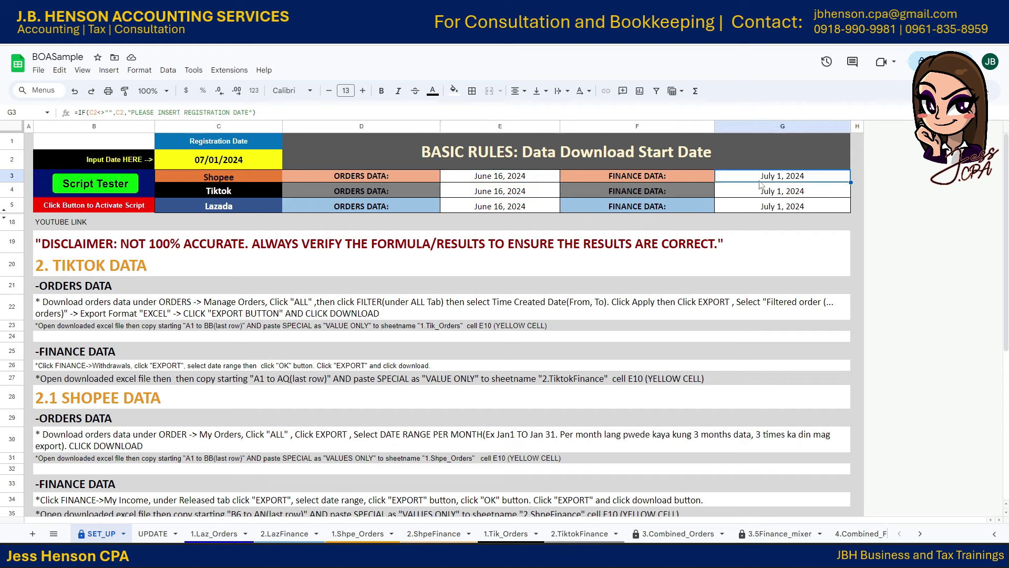
left_click(769, 194)
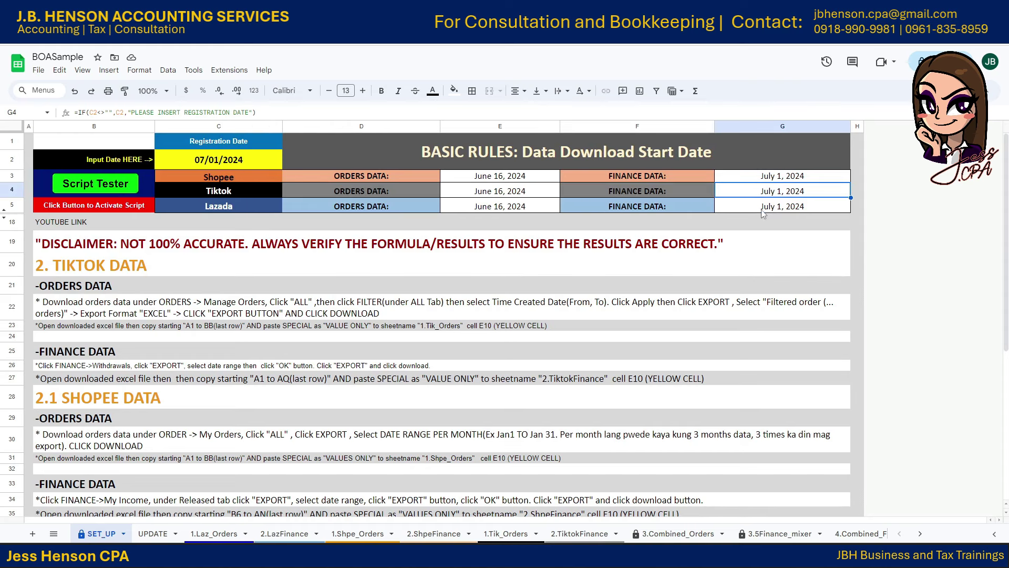
left_click(761, 207)
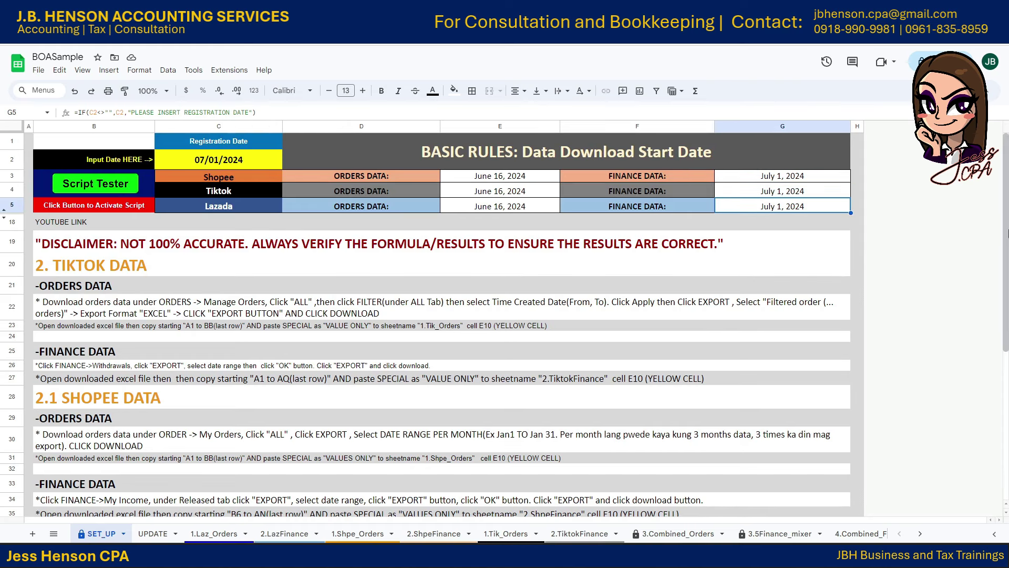
Step: Read through the SET_UP download instructions, focusing on the TikTok orders data section
scroll(1004, 271, "down", 2)
scroll(1003, 271, "up", 2)
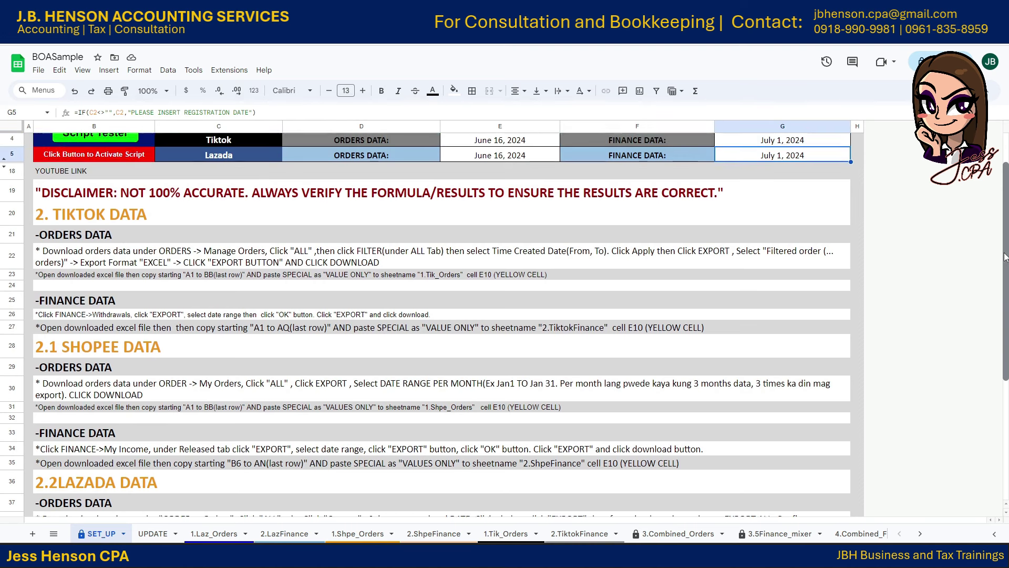
scroll(1003, 272, "down", 2)
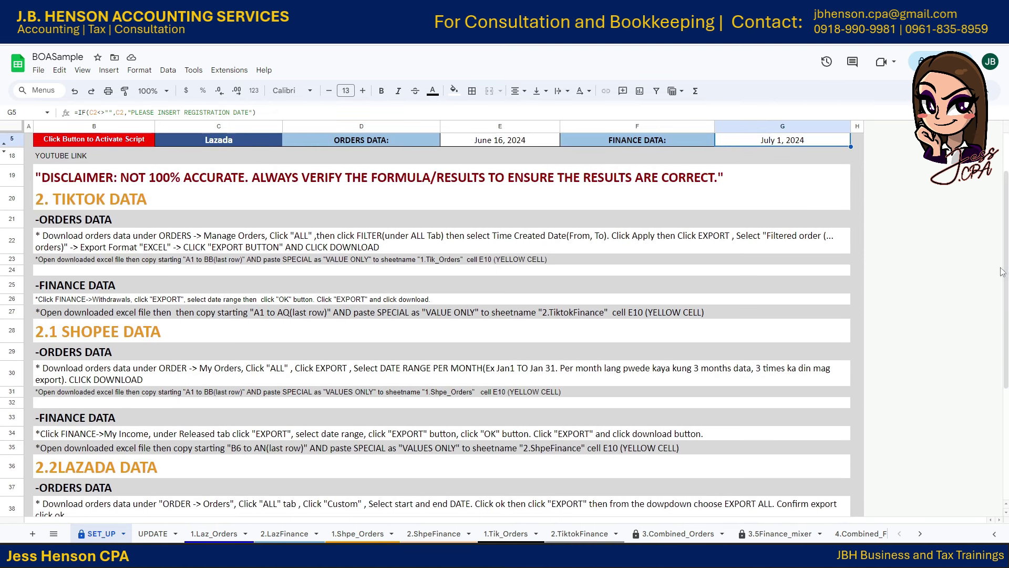
left_click(300, 202)
left_click(248, 247)
scroll(262, 263, "down", 1)
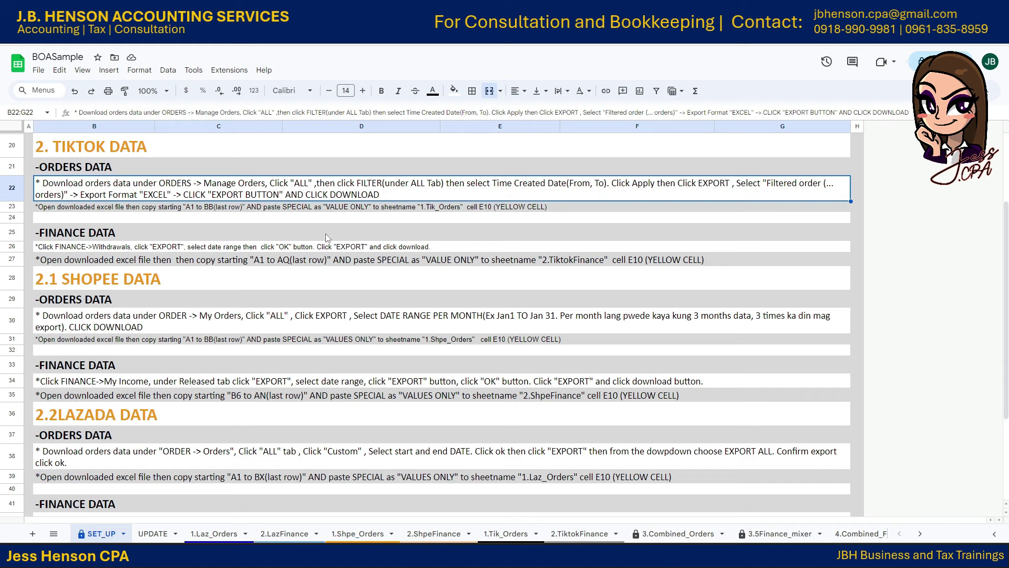
left_click(101, 171)
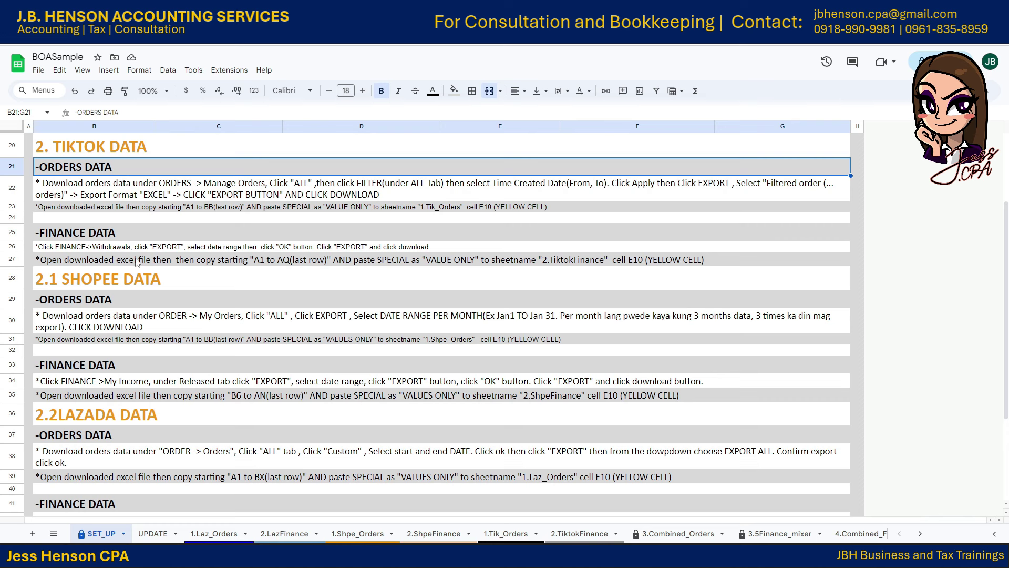
scroll(74, 220, "up", 5)
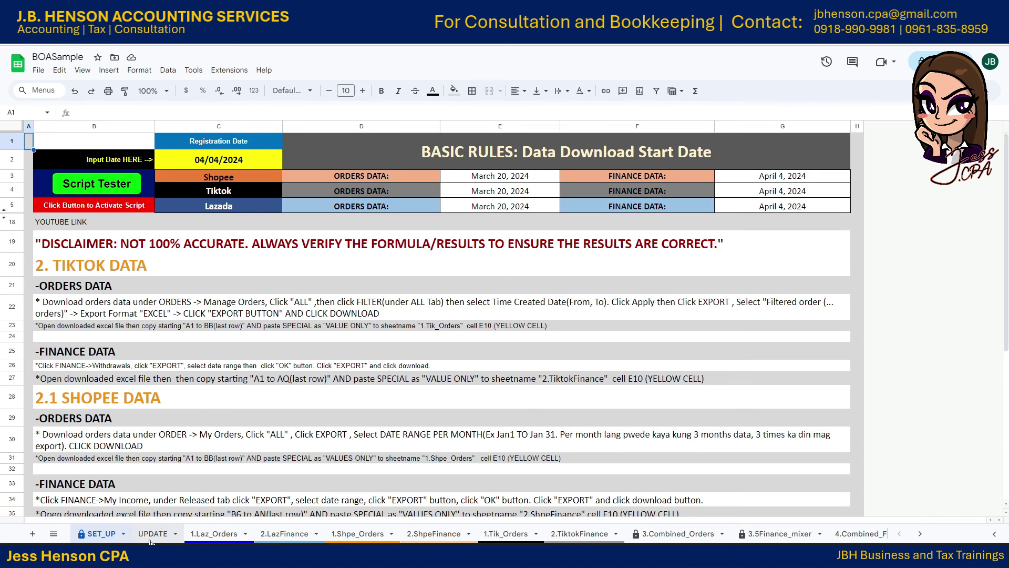
Step: Check the sheet update tracker in UPDATE and return to the TikTok orders download instructions in SET_UP
left_click(157, 533)
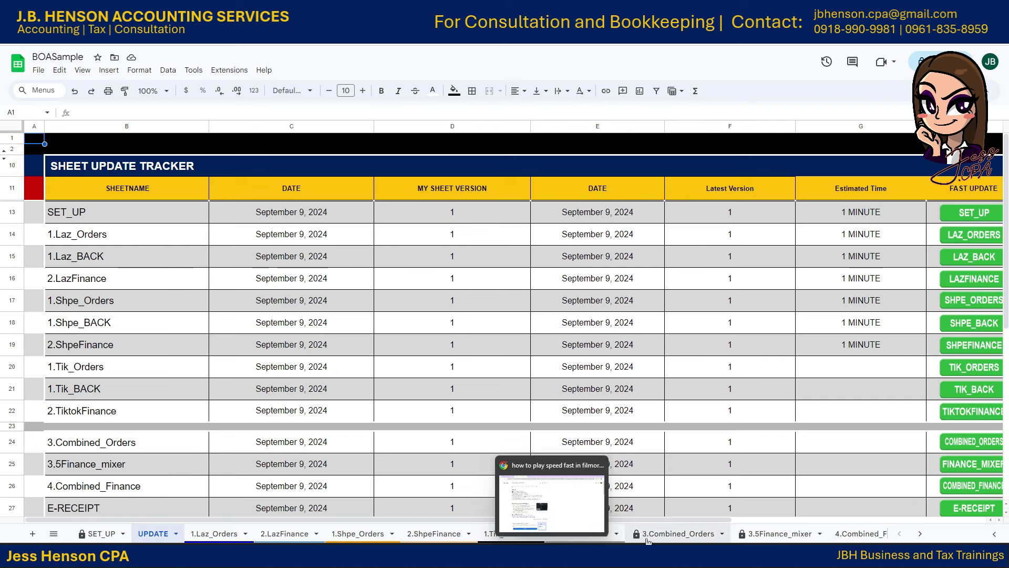
left_click(100, 534)
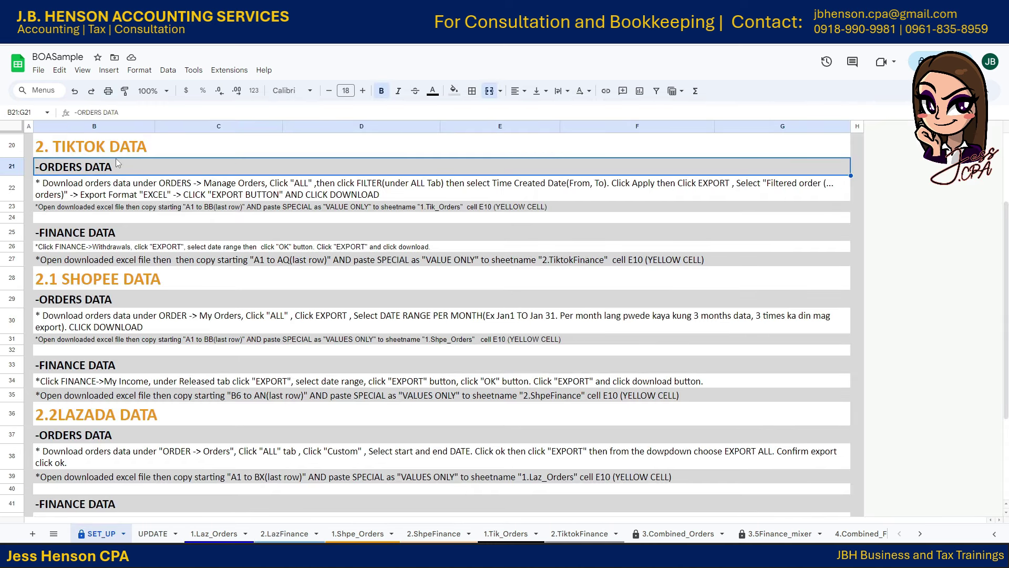
scroll(199, 294, "down", 2)
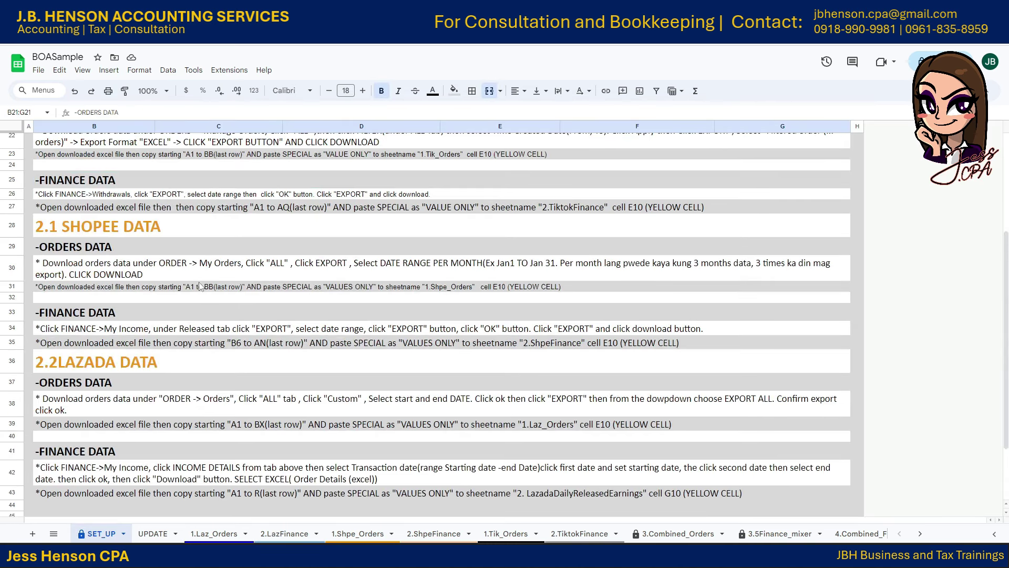
scroll(199, 295, "up", 3)
left_click(125, 207)
left_click(205, 246)
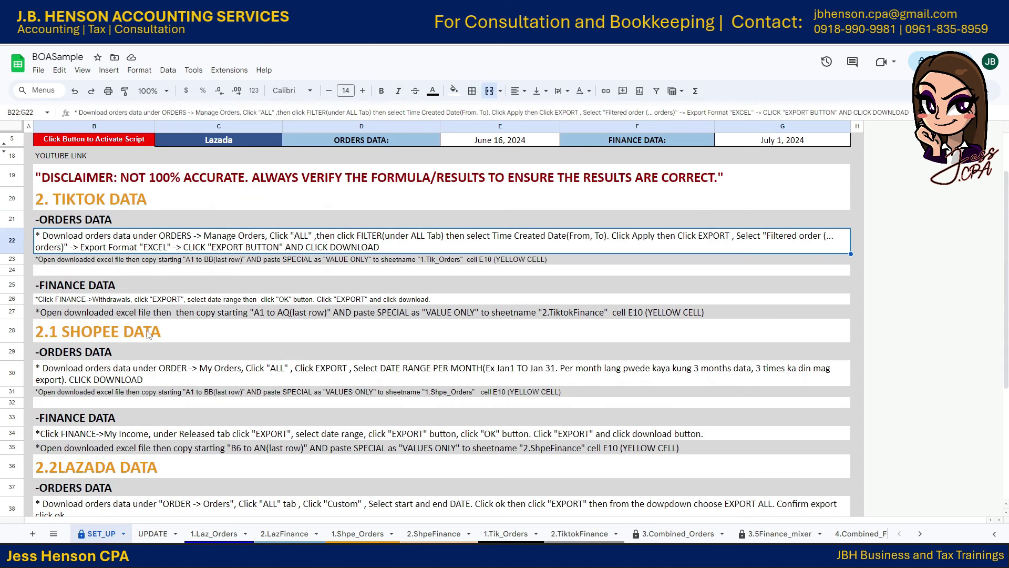
Step: Review the Shopee orders and finance data instructions in SET_UP
scroll(150, 331, "down", 1)
left_click(200, 326)
left_click(194, 366)
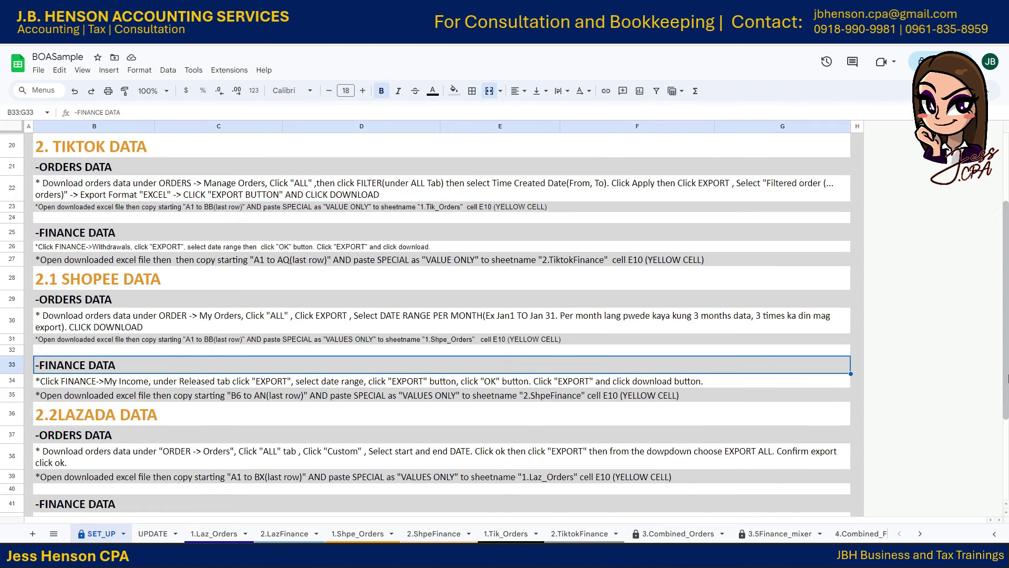
scroll(528, 381, "down", 1)
left_click(477, 369)
Step: Review the Lazada instructions for downloading orders and finance data and pasting them into their sheets
left_click(168, 408)
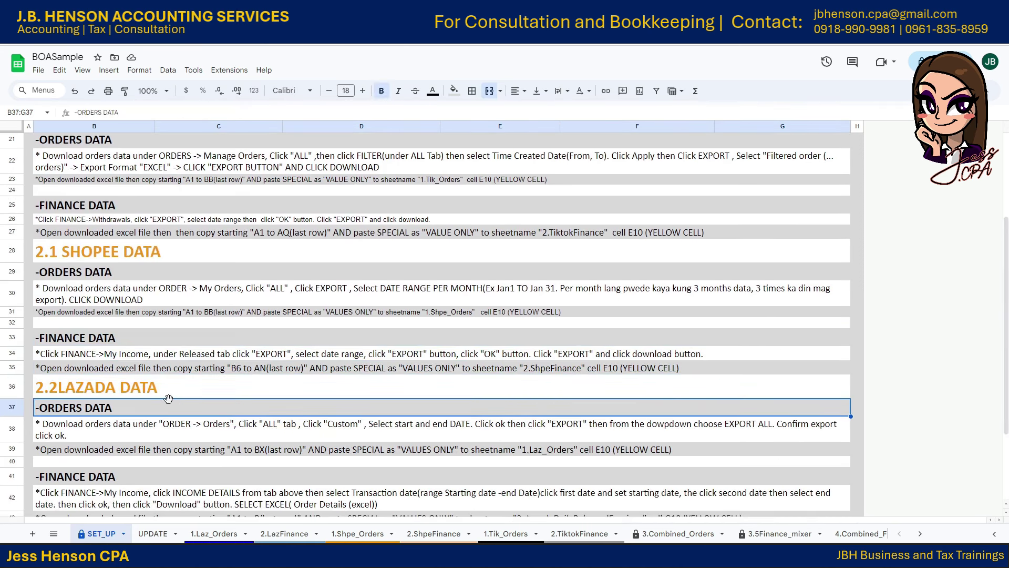
scroll(157, 404, "down", 2)
left_click(132, 375)
left_click(138, 345)
left_click(152, 331)
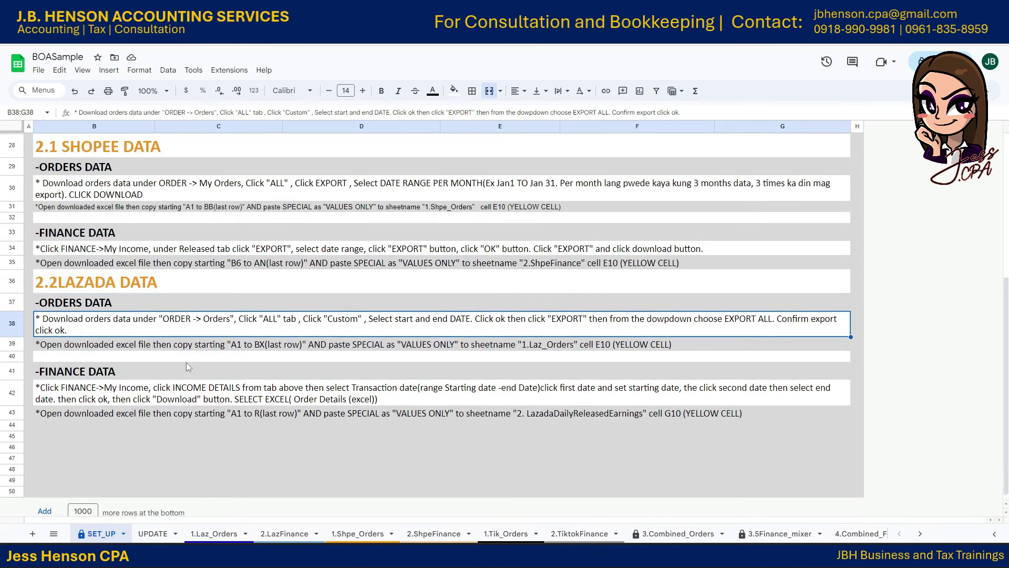
left_click(228, 394)
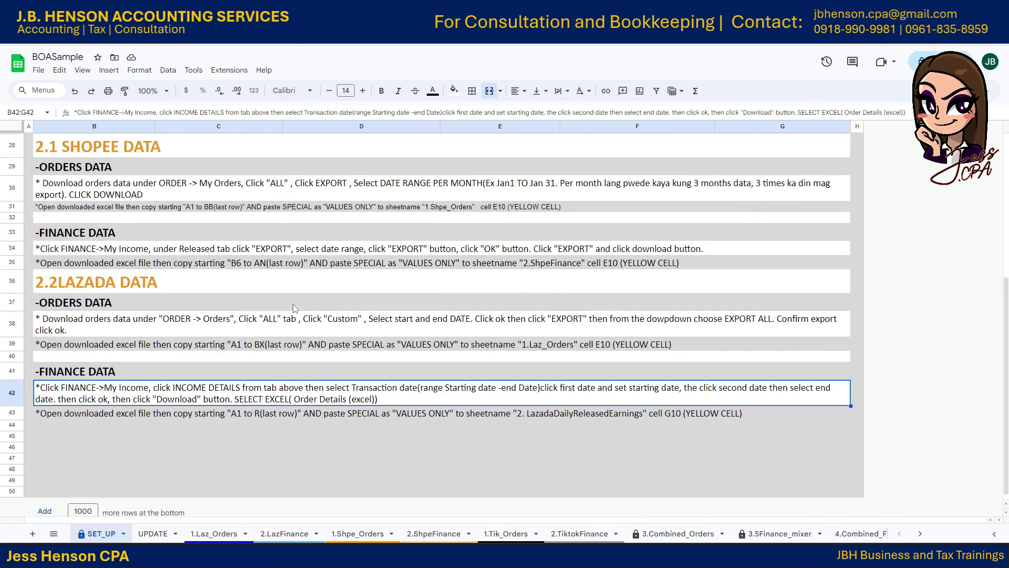
left_click(78, 345)
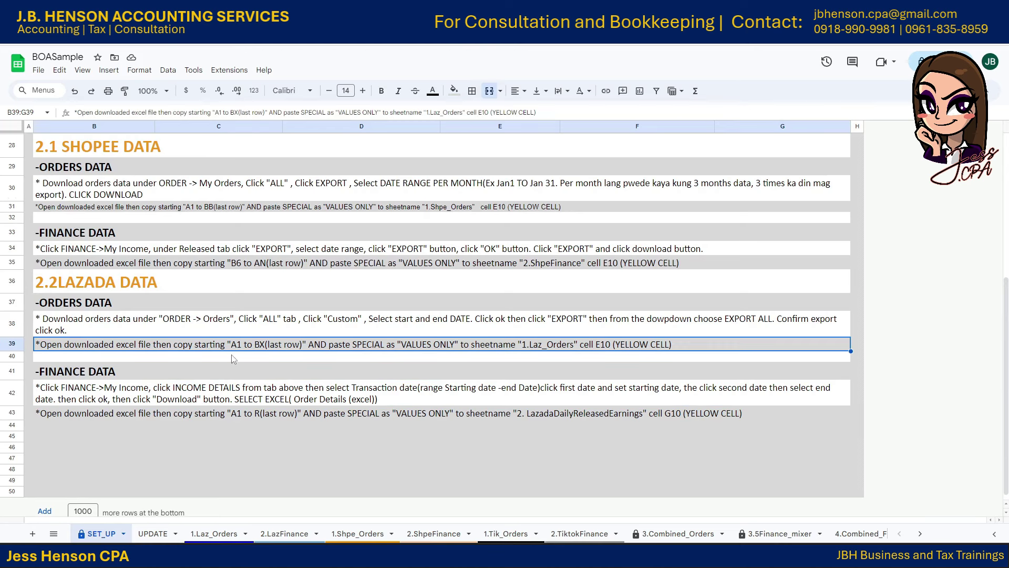
left_click(346, 416)
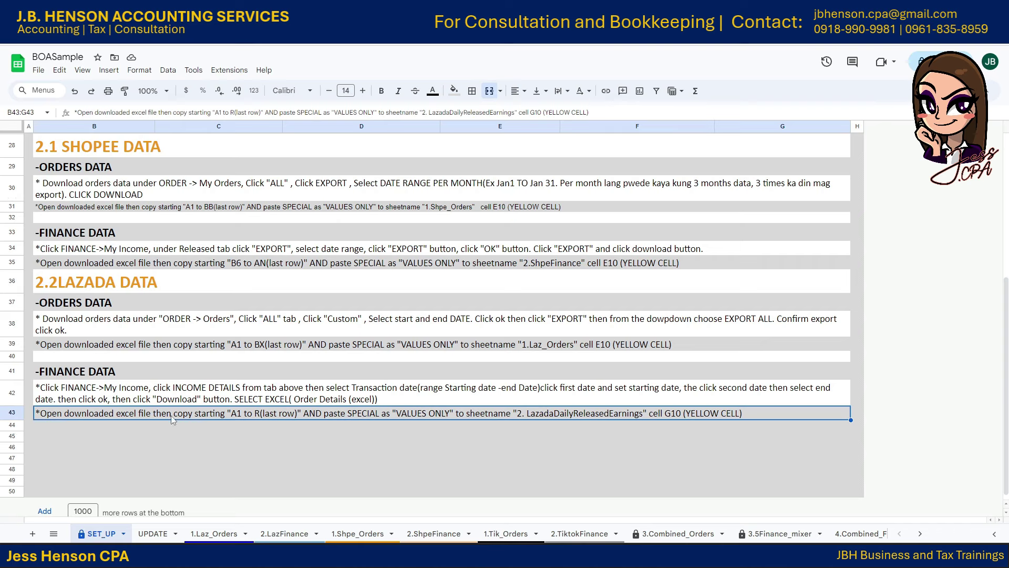
left_click(549, 378)
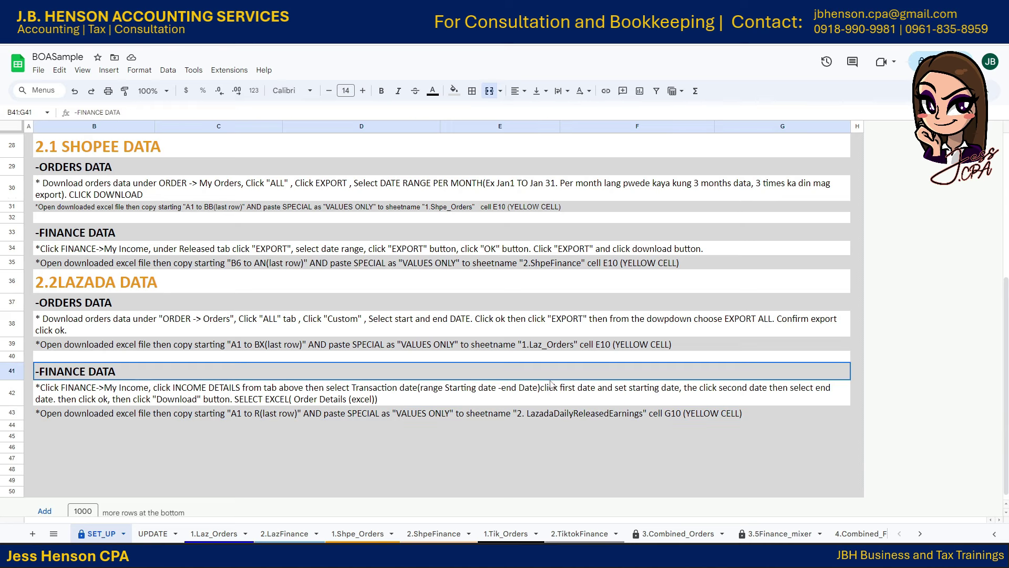
Step: Go to the 1.Laz_Orders sheet and open the LazadaAremz.BR.06-30 workbook from the lazada sample data folder
left_click_drag(1007, 384, 1007, 305)
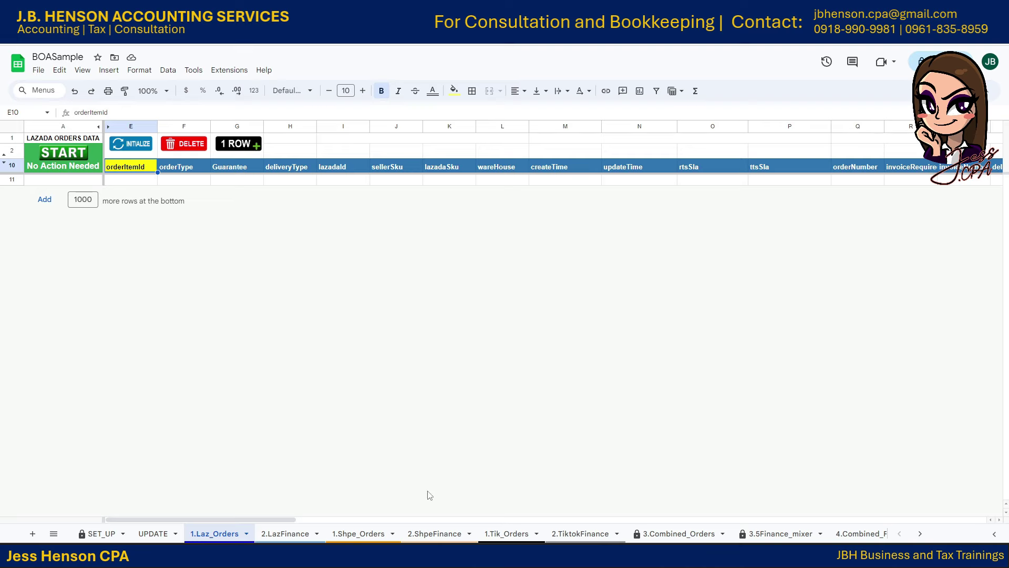
left_click(382, 566)
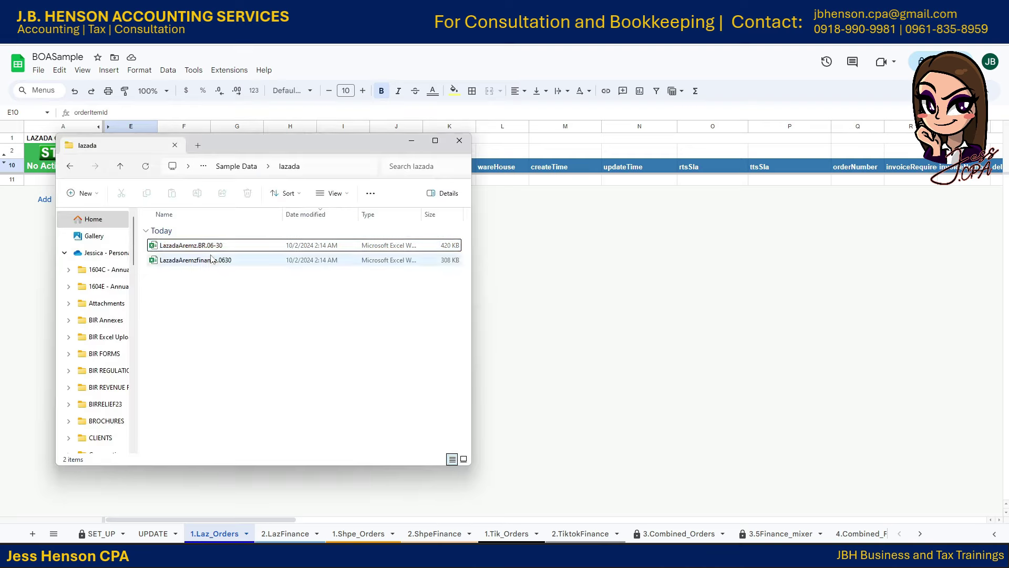
left_click(238, 247)
double_click(239, 247)
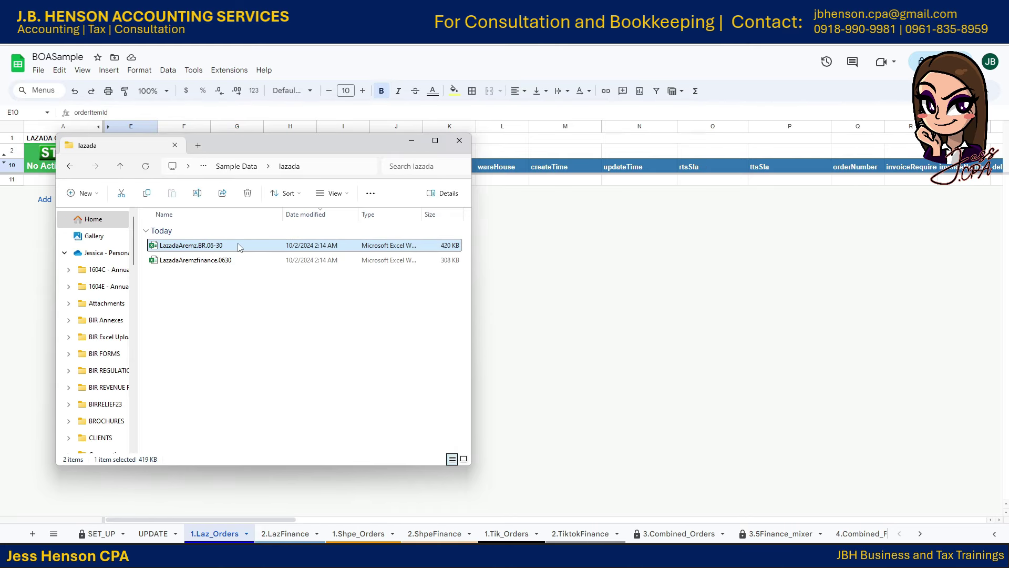
Step: Copy the entire orders table, including its header row, from the LazadaAremz.BR.06-30 workbook
scroll(346, 273, "up", 10)
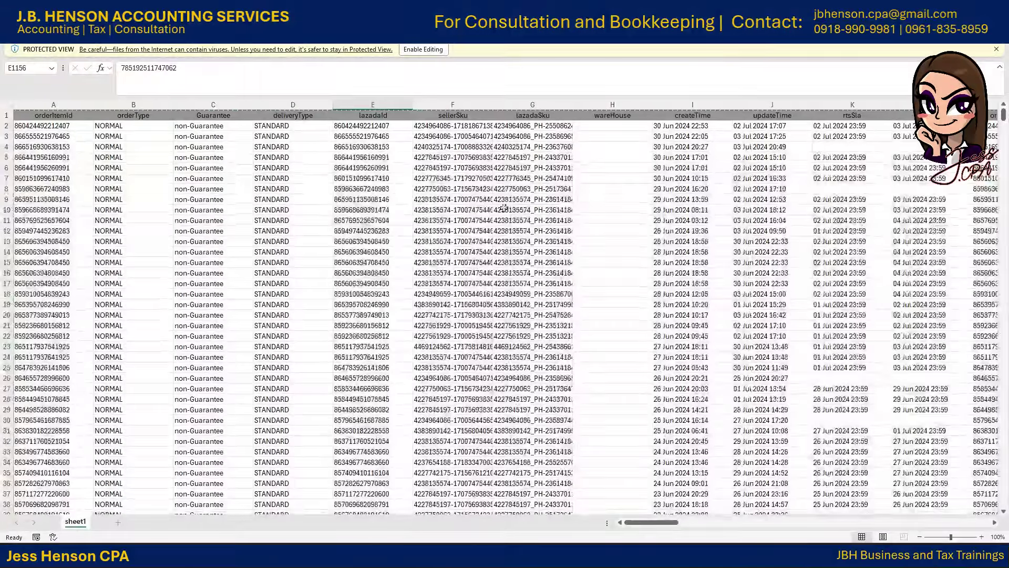
left_click(133, 228)
left_click(55, 118)
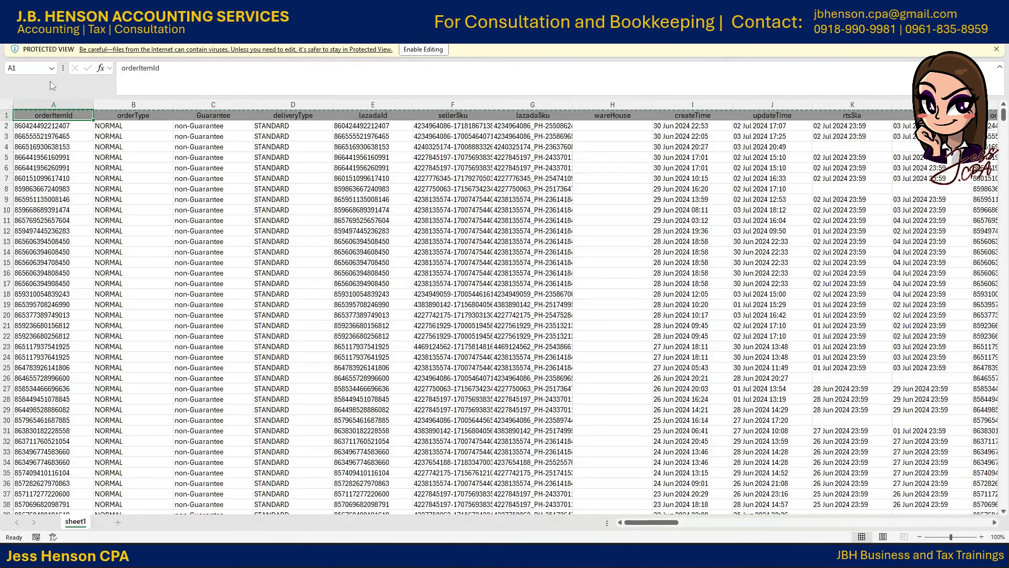
key("ctrl+shift+Right")
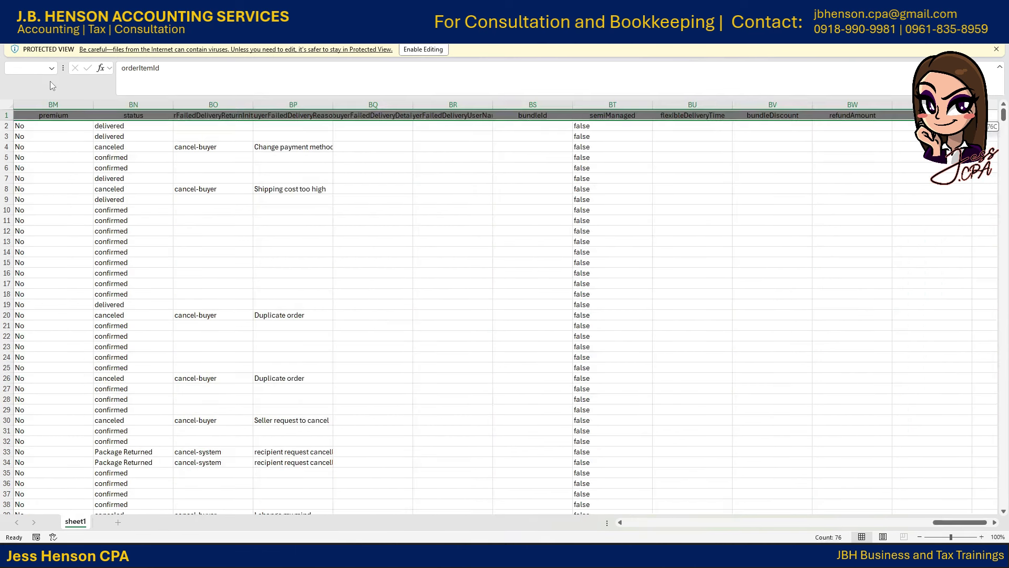
key("ctrl+shift+Down")
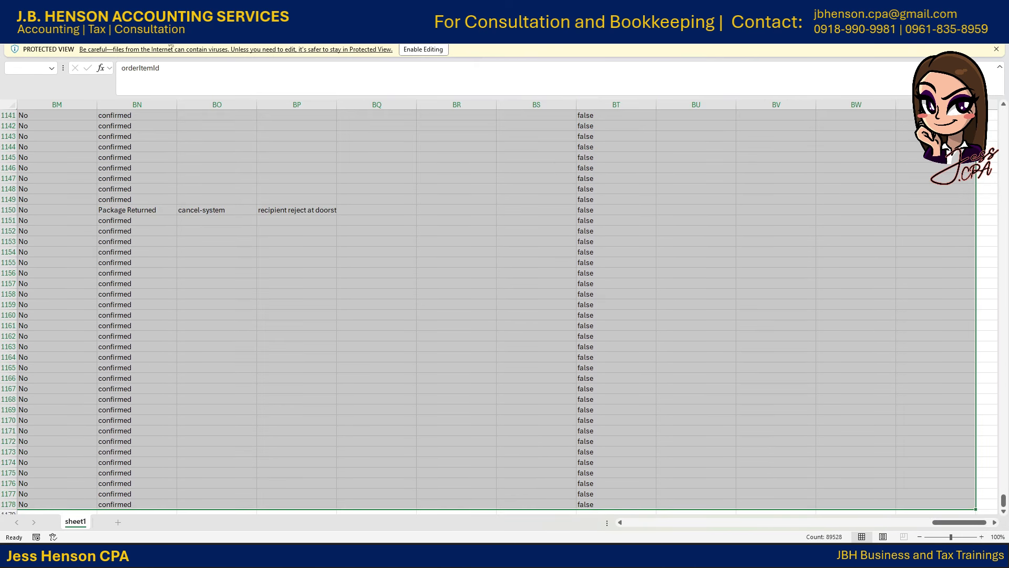
scroll(338, 273, "down", 1)
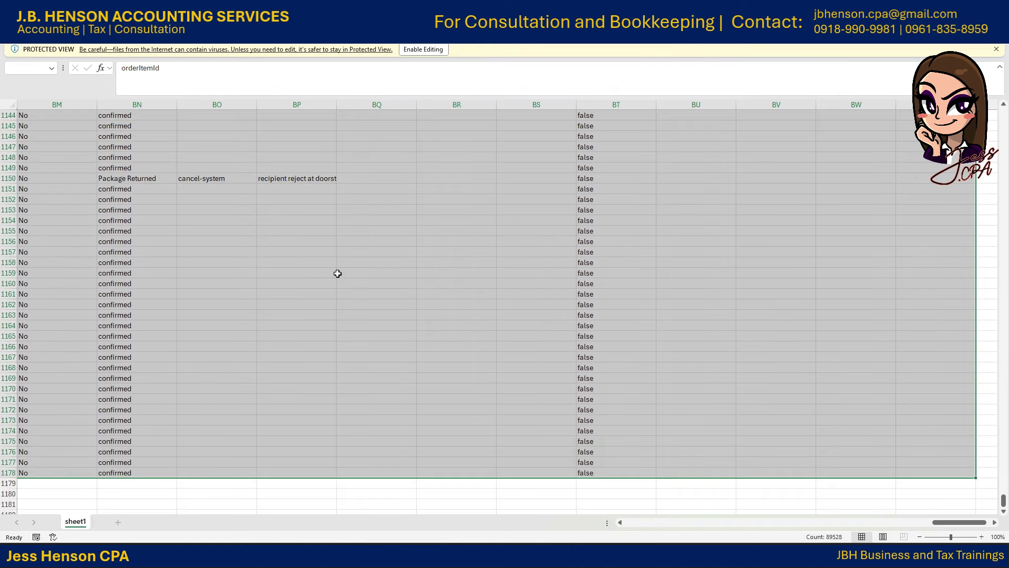
key("ctrl+c")
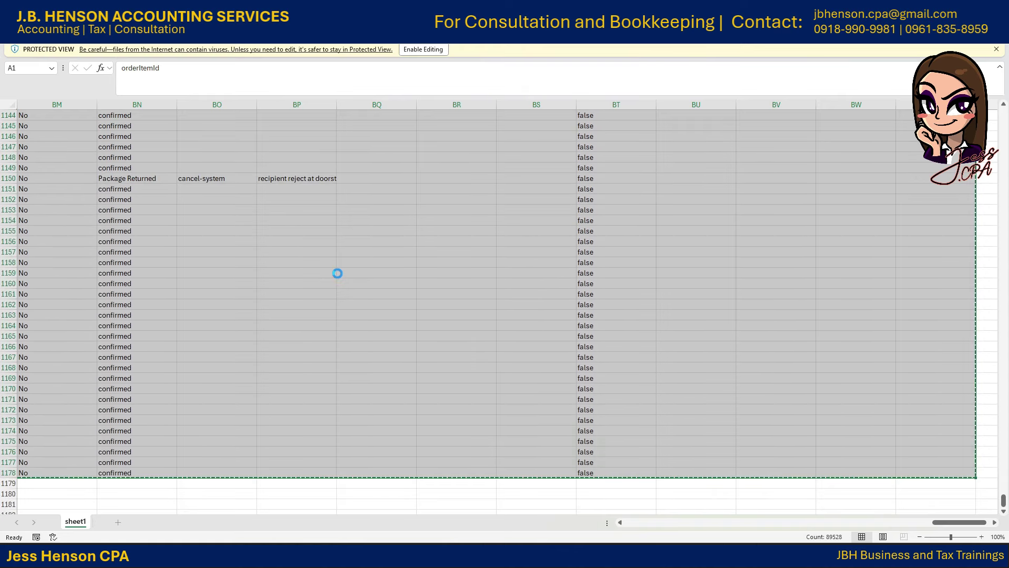
left_click(996, 50)
Step: Paste the copied Lazada orders as values only into 1.Laz_Orders, starting at the orderItemId header in E10
left_click(616, 285)
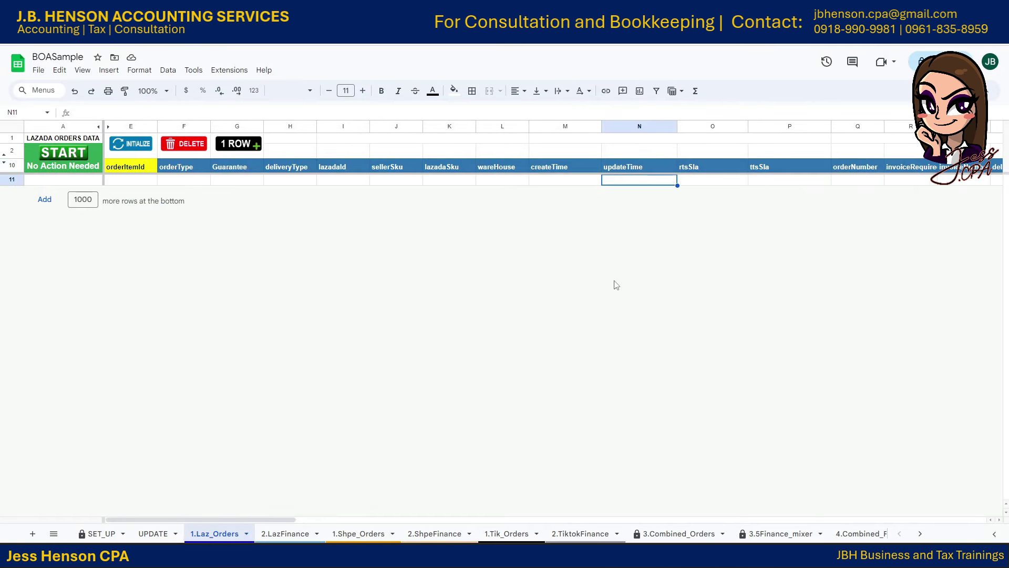
left_click(137, 167)
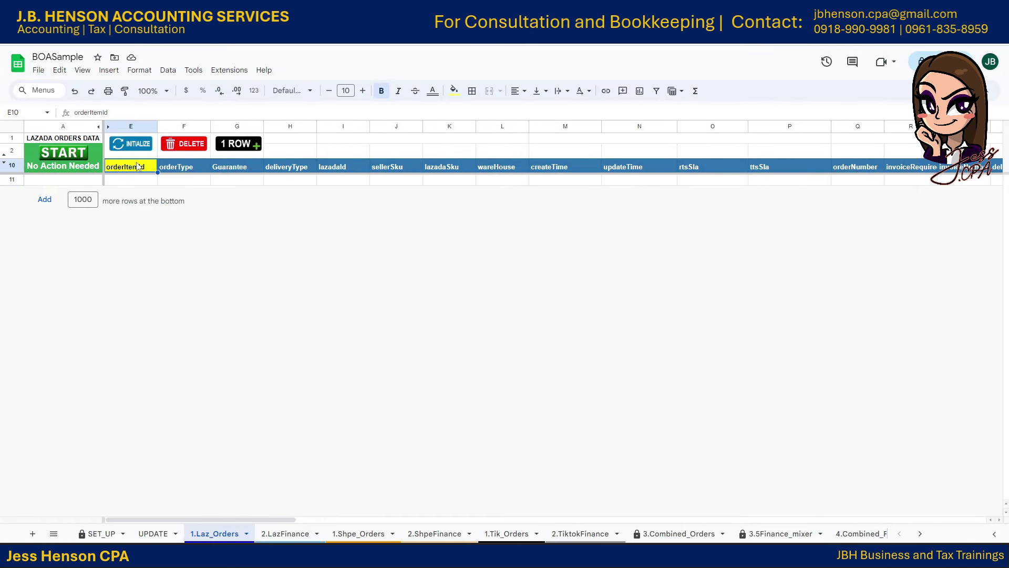
right_click(137, 166)
mouse_move(196, 191)
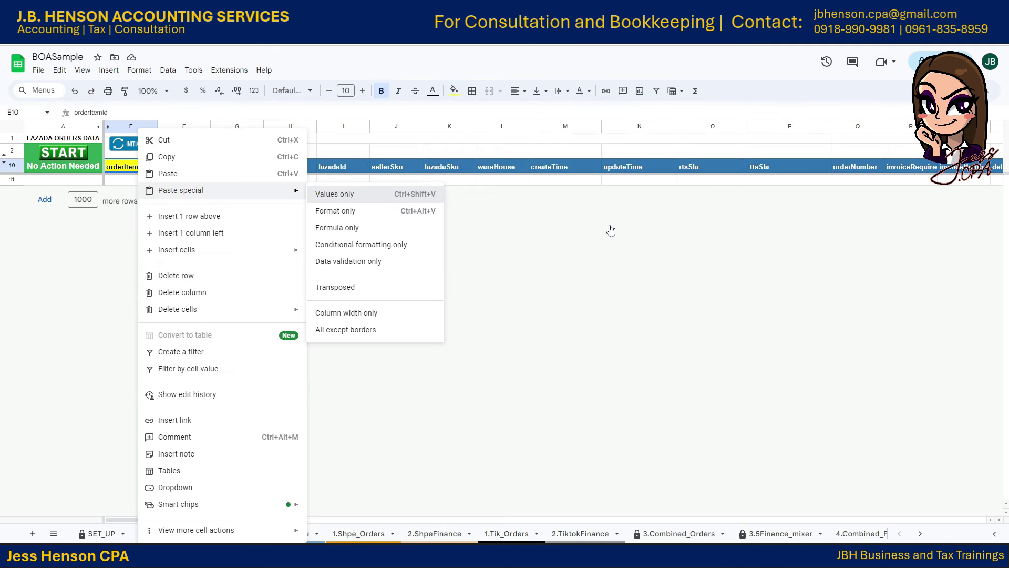
key("ctrl+shift+v")
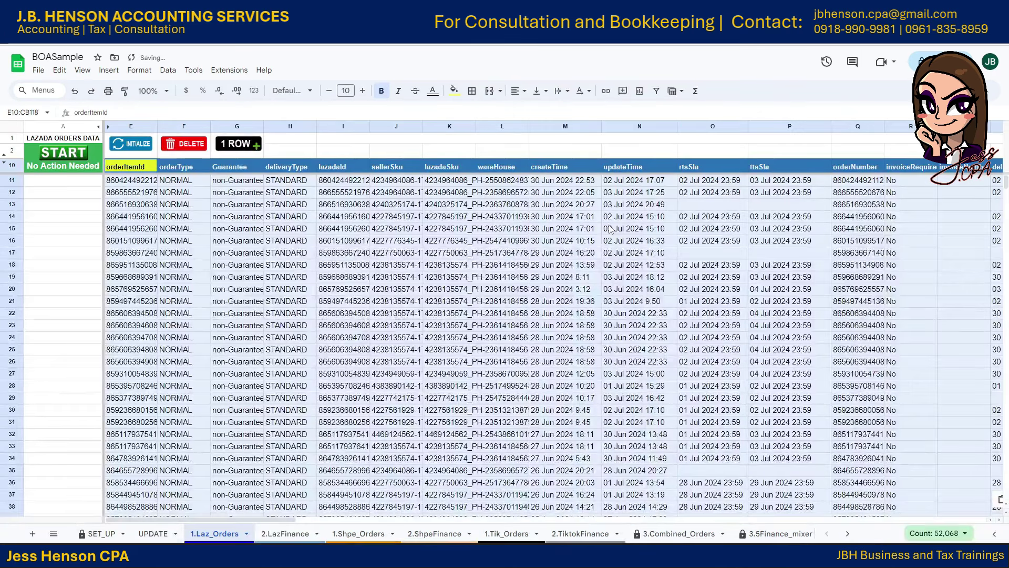
left_click(310, 253)
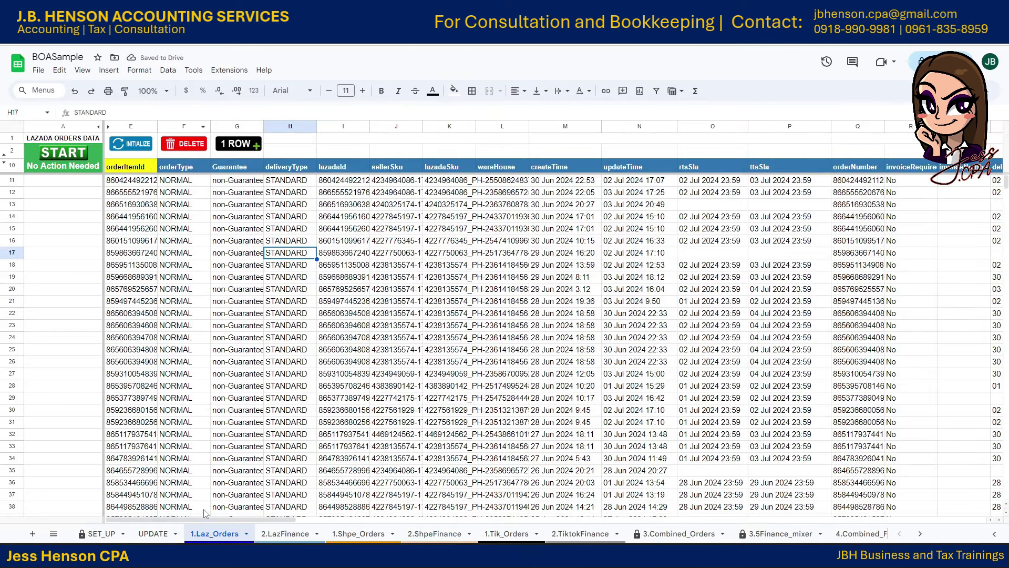
Step: Check the pasted Lazada orders across all columns up to the last headers and back to orderItemId
left_click_drag(207, 518, 928, 521)
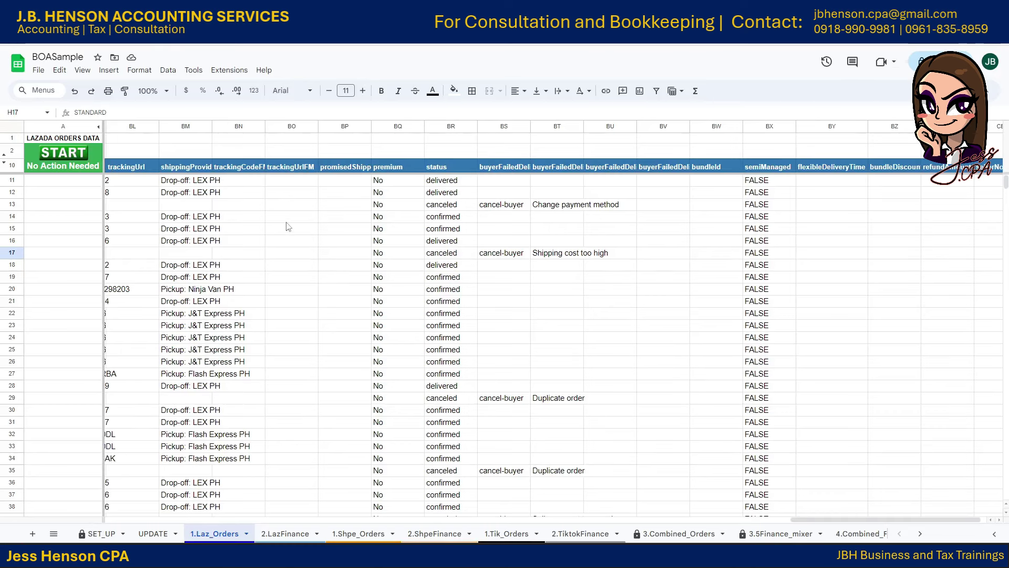
left_click(293, 169)
left_click(298, 184)
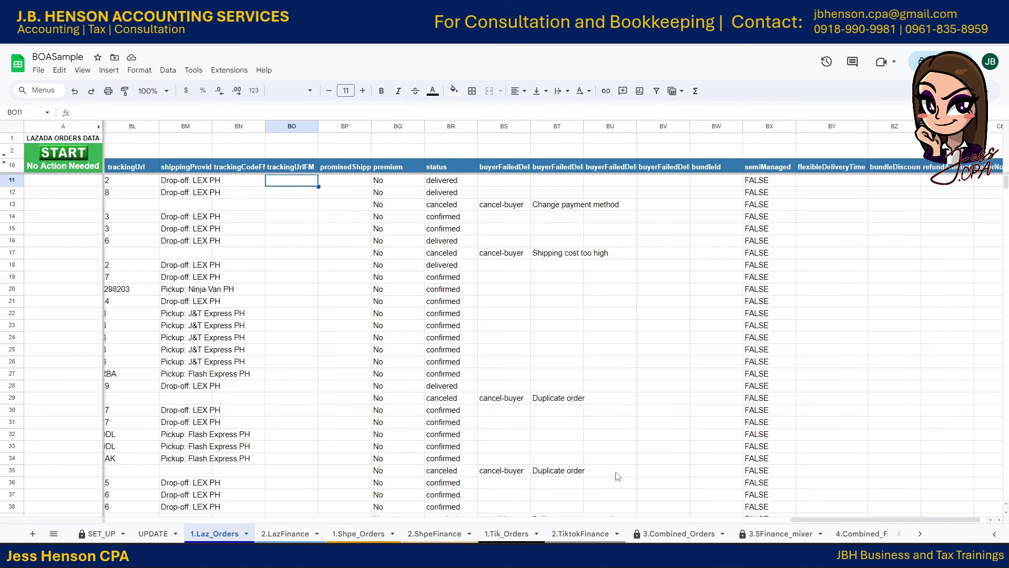
left_click_drag(899, 519, 906, 518)
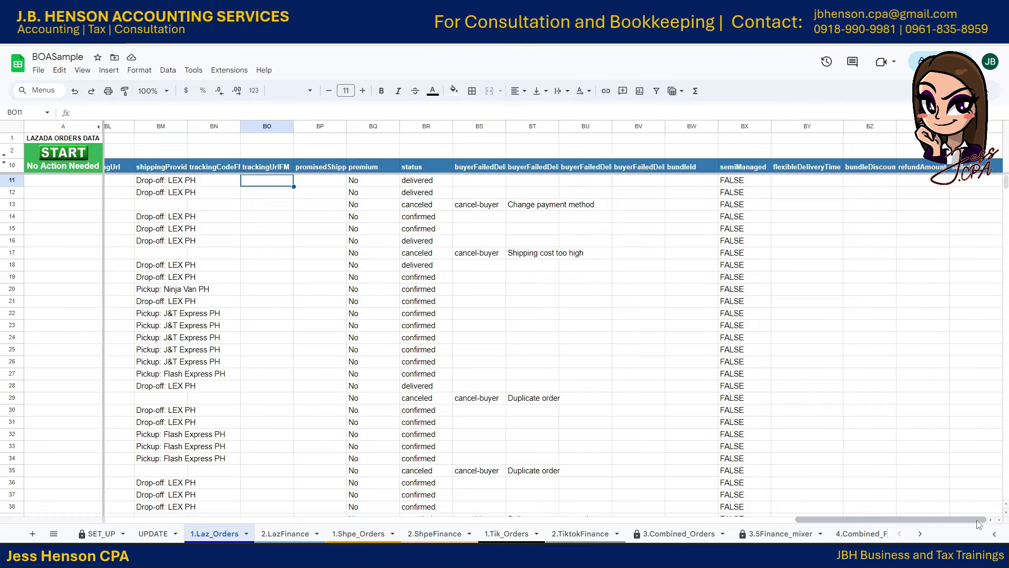
left_click_drag(978, 519, 266, 520)
left_click(374, 265)
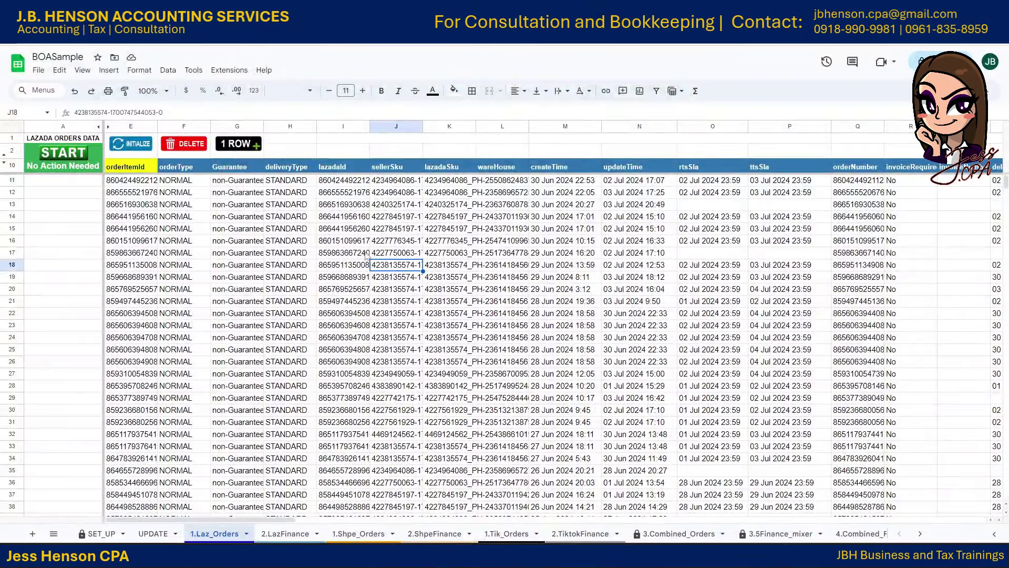
left_click(156, 196)
left_click(192, 196)
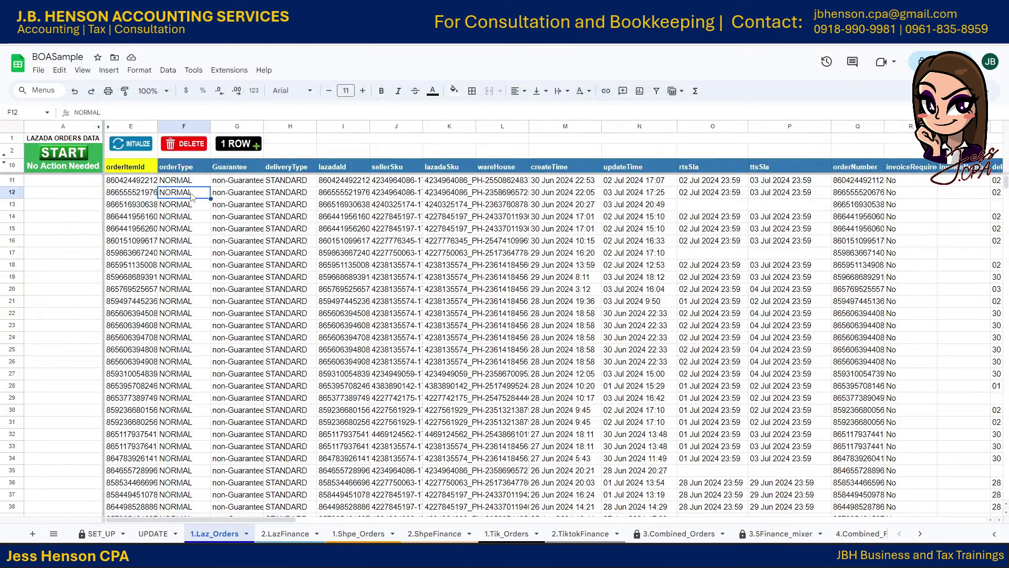
Step: Initialize the pasted Lazada orders, check the pending order list in column A, and run START to process them
left_click(130, 149)
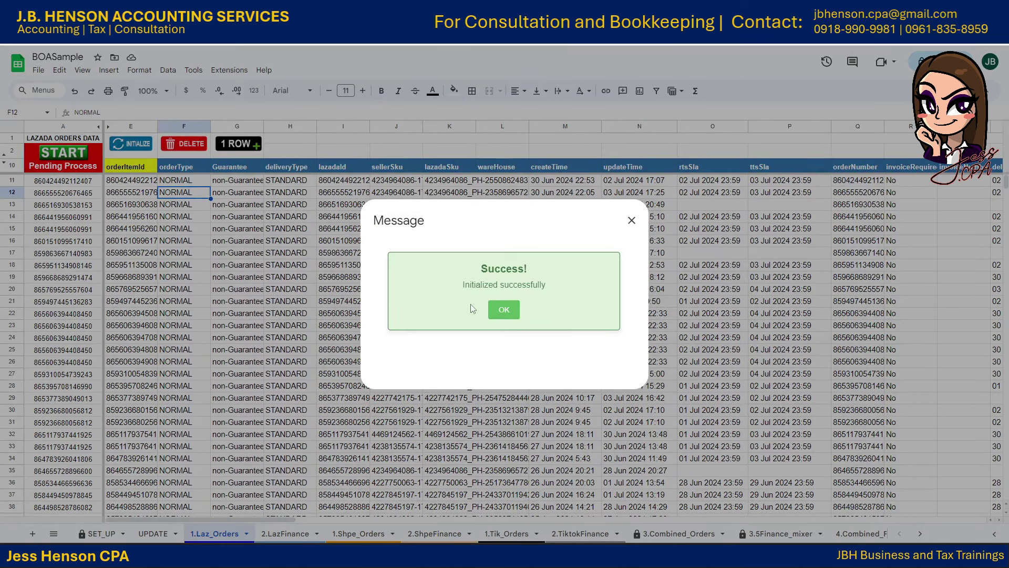
left_click(502, 310)
left_click(120, 218)
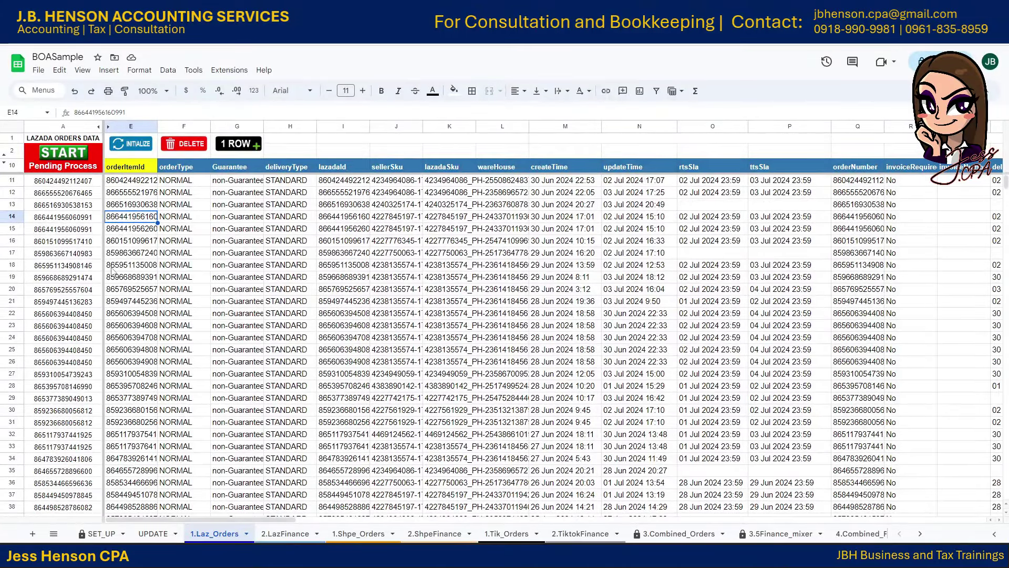
scroll(245, 297, "down", 8)
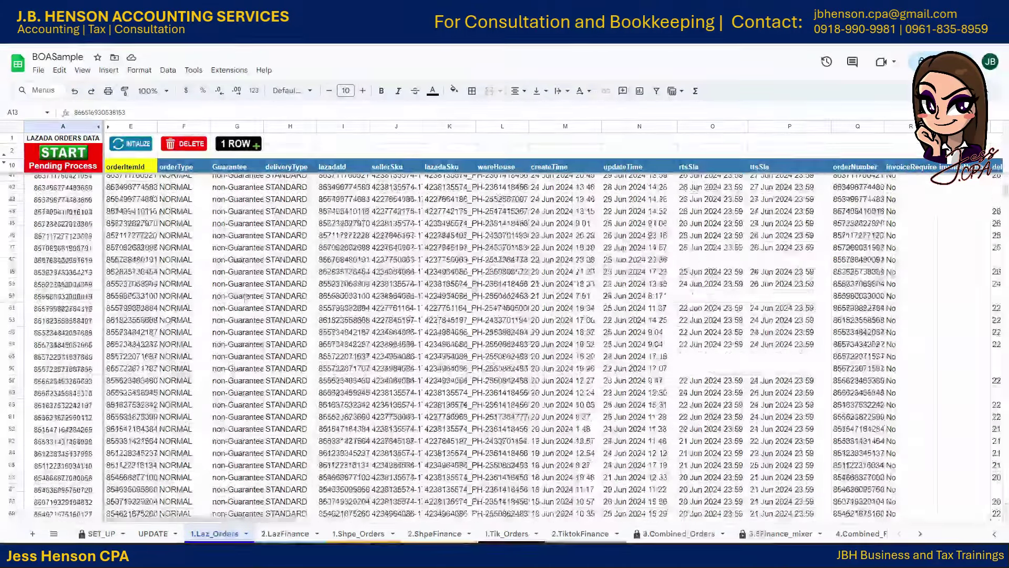
scroll(245, 297, "up", 10)
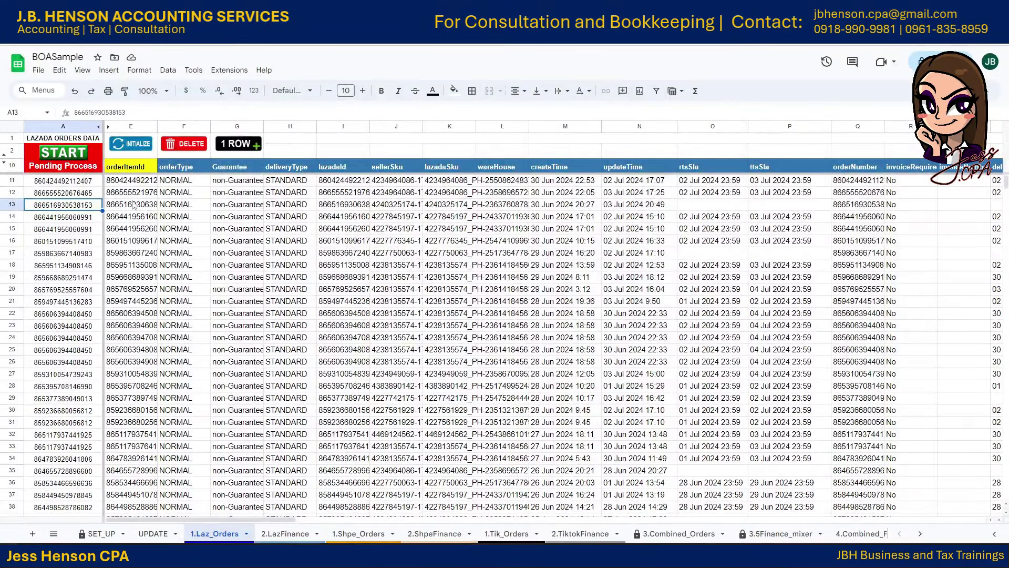
left_click(79, 156)
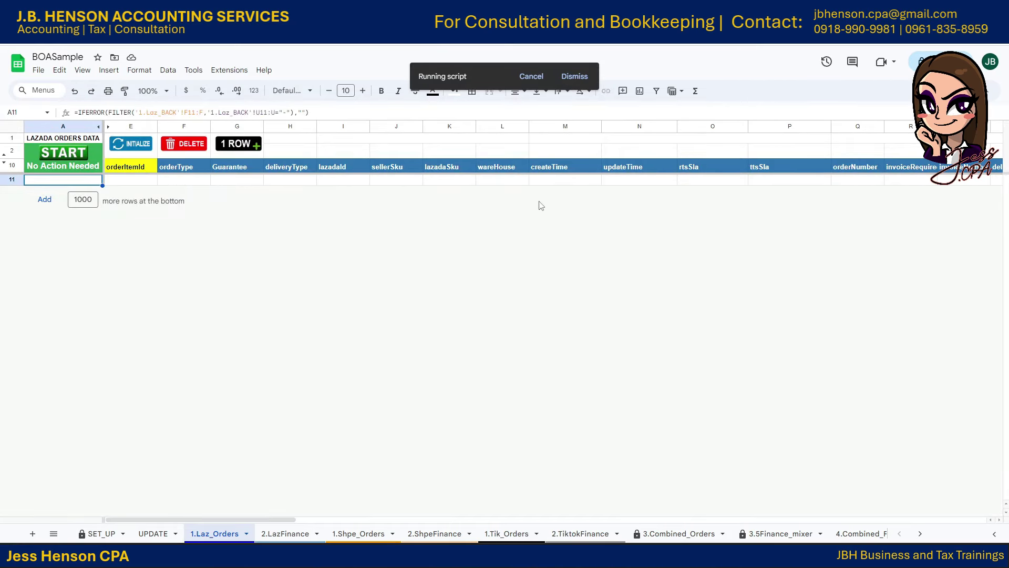
Step: Add one blank row below row 11 of 1.Laz_Orders with the sheet's 1 ROW function
left_click(131, 181)
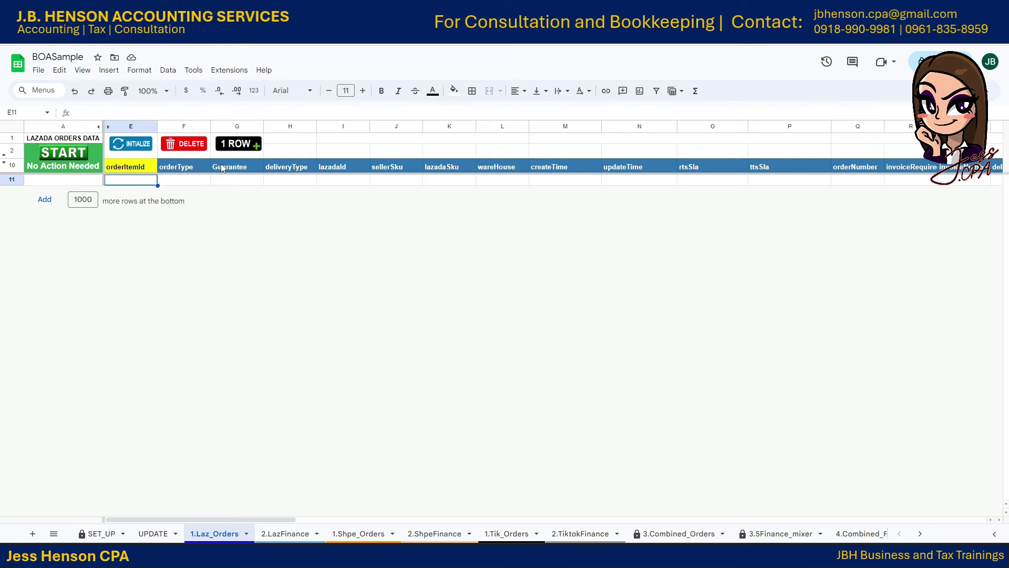
left_click(242, 148)
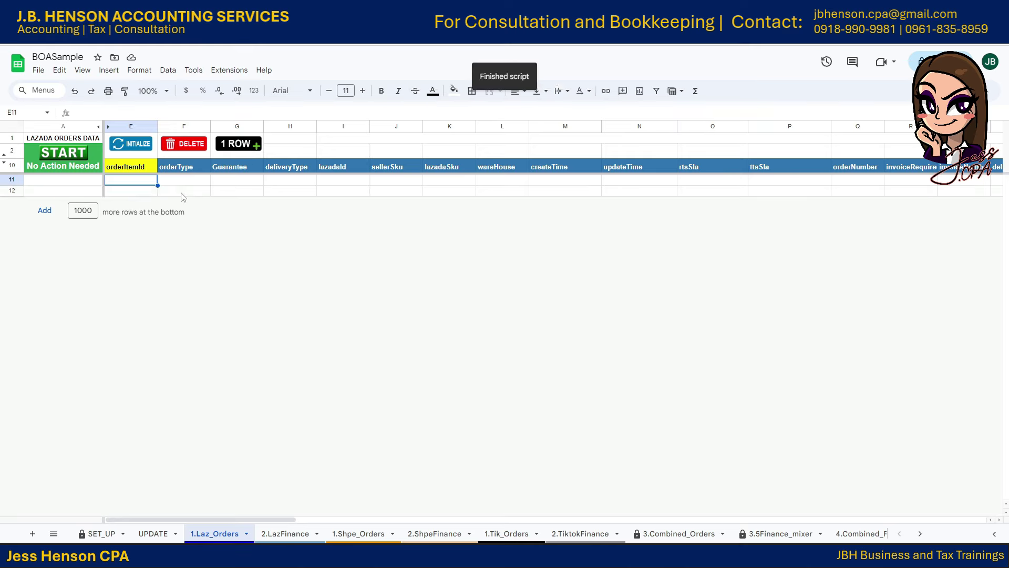
key("Down")
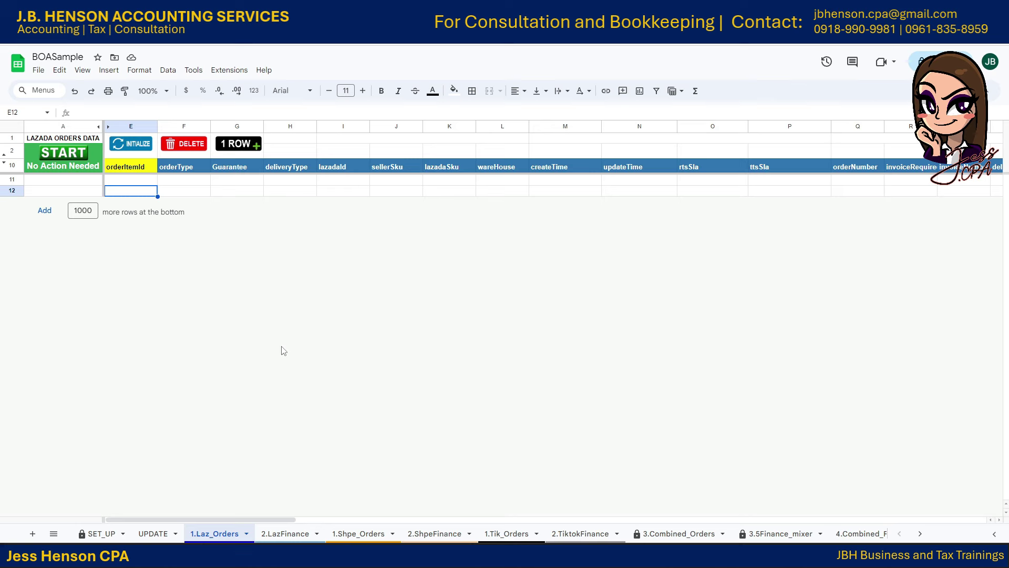
Step: Paste the same Lazada orders again as values only from the orderItemId header and initialize the sheet
right_click(145, 168)
mouse_move(175, 198)
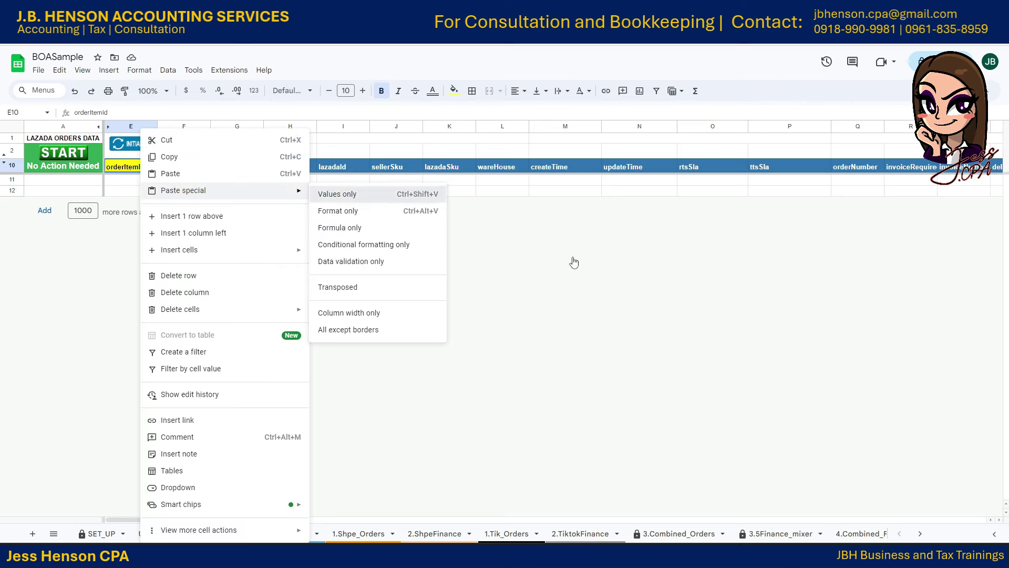
key("ctrl+shift+v")
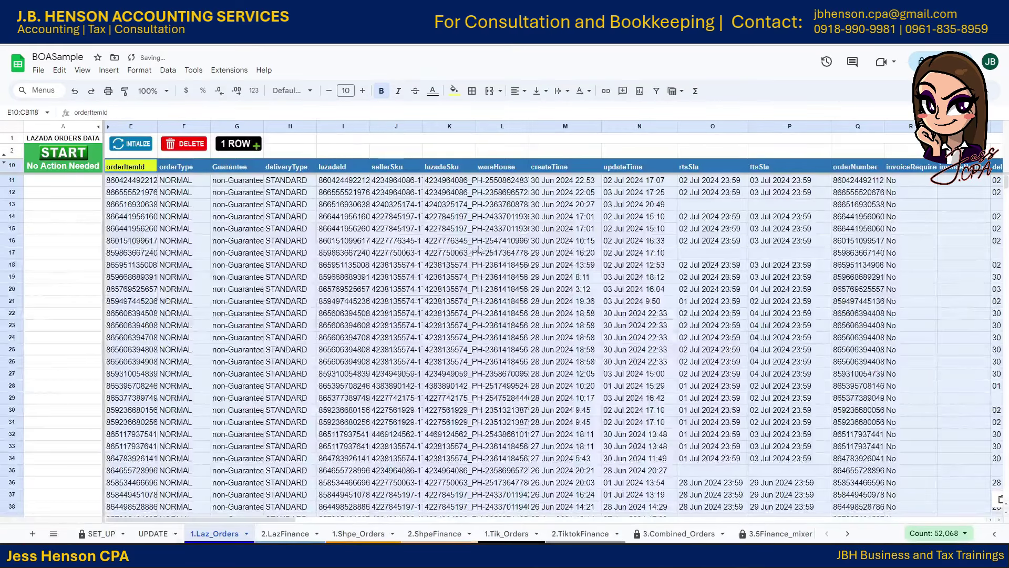
left_click(452, 241)
left_click(137, 150)
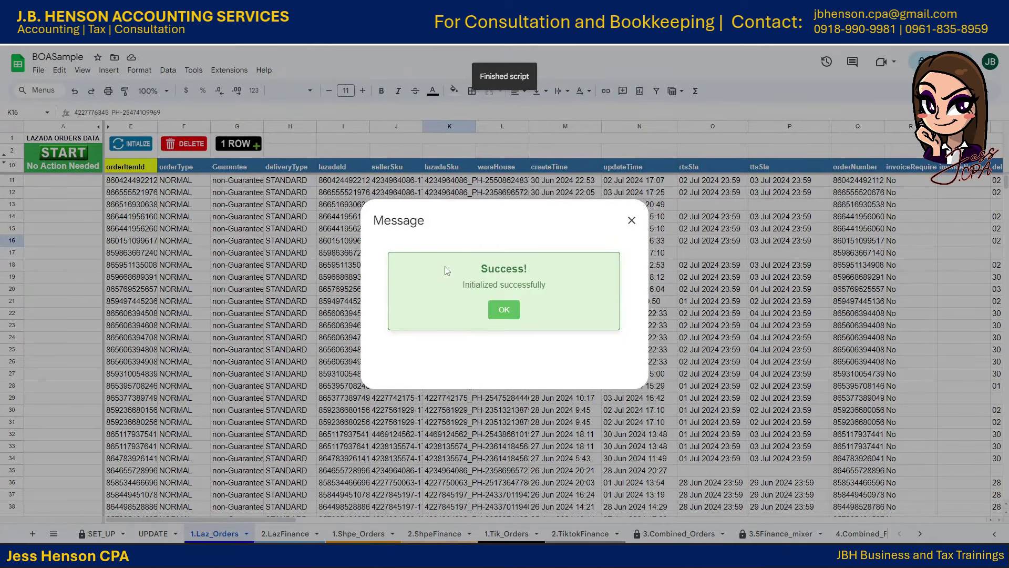
left_click(504, 309)
Step: Check column A for pending order numbers and compare it with the pasted orderItemId entries
left_click(160, 220)
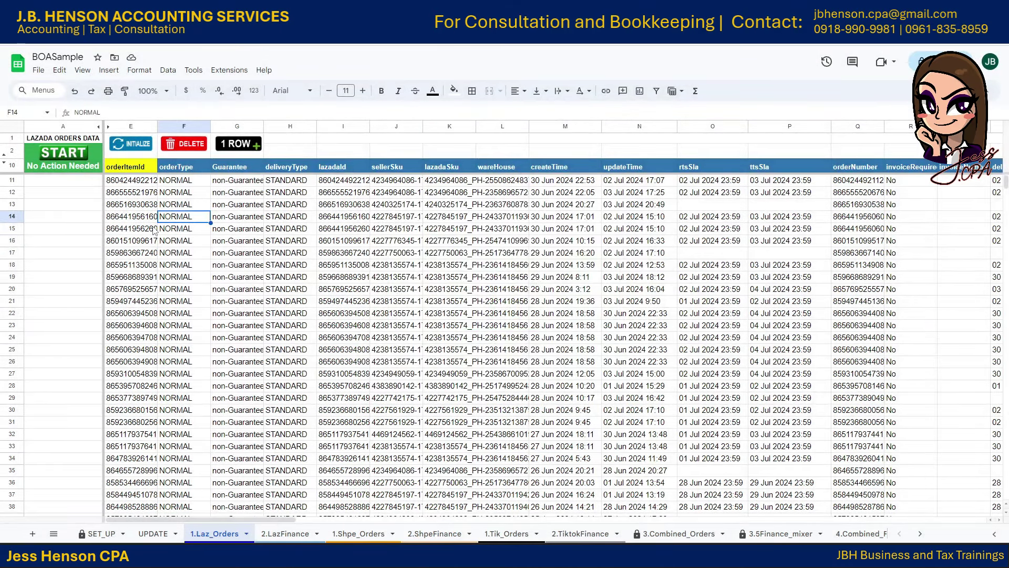
key("Left")
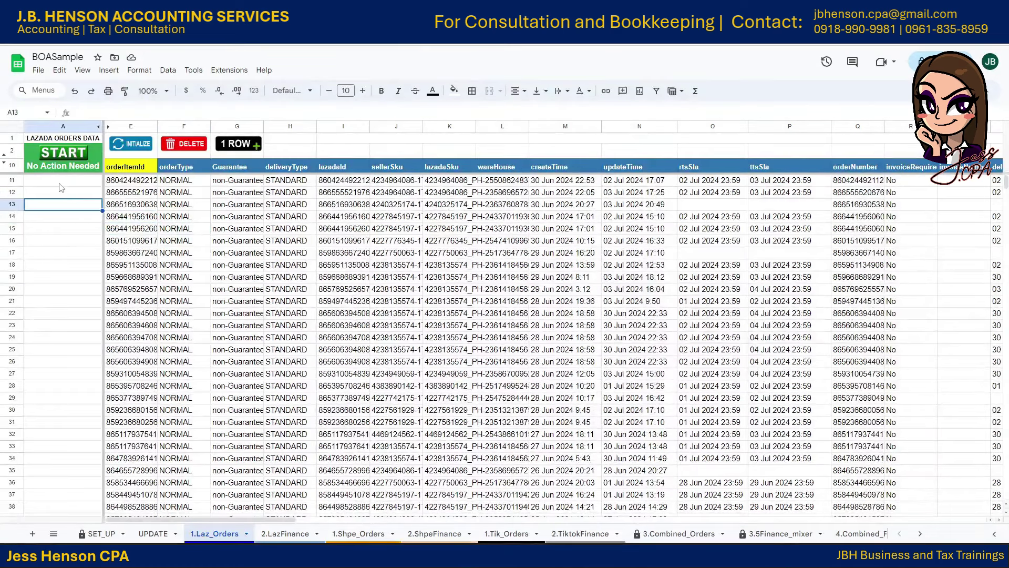
left_click(47, 376)
key("Up")
key("Up")
key("Up")
key("Up")
key("Up")
key("Up")
key("Up")
key("Up")
key("Up")
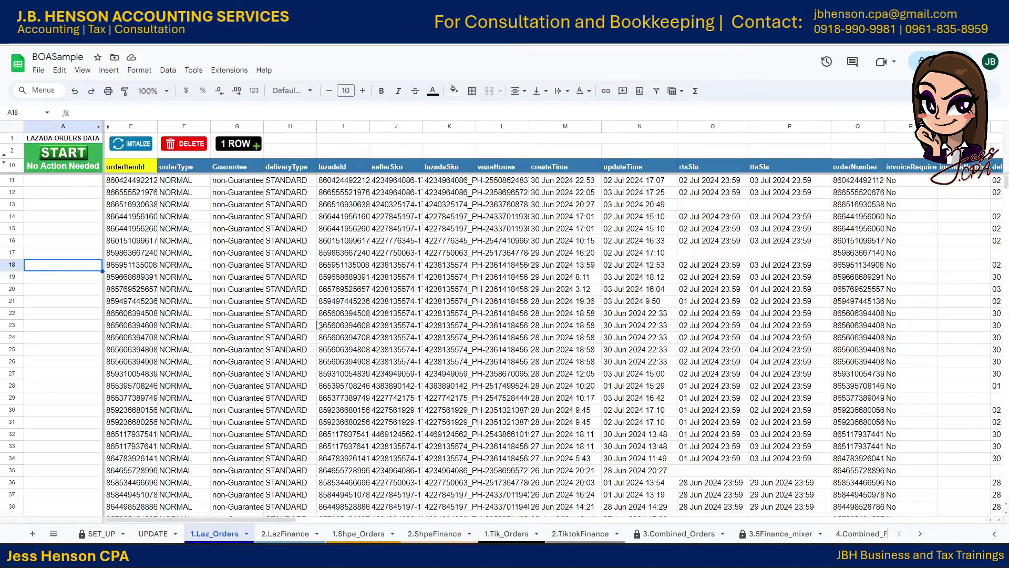
left_click(179, 269)
left_click(146, 256)
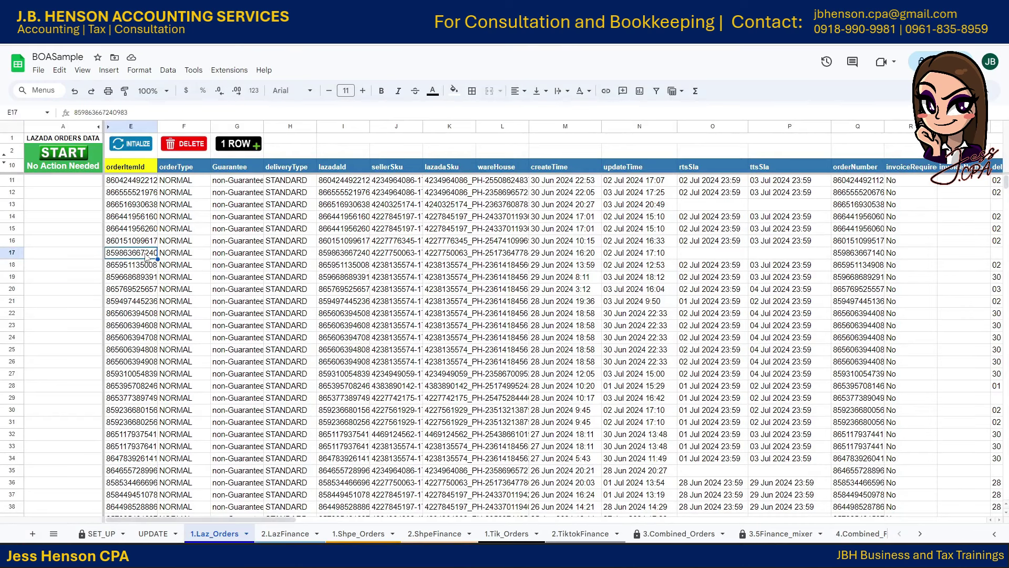
left_click(134, 229)
left_click(135, 208)
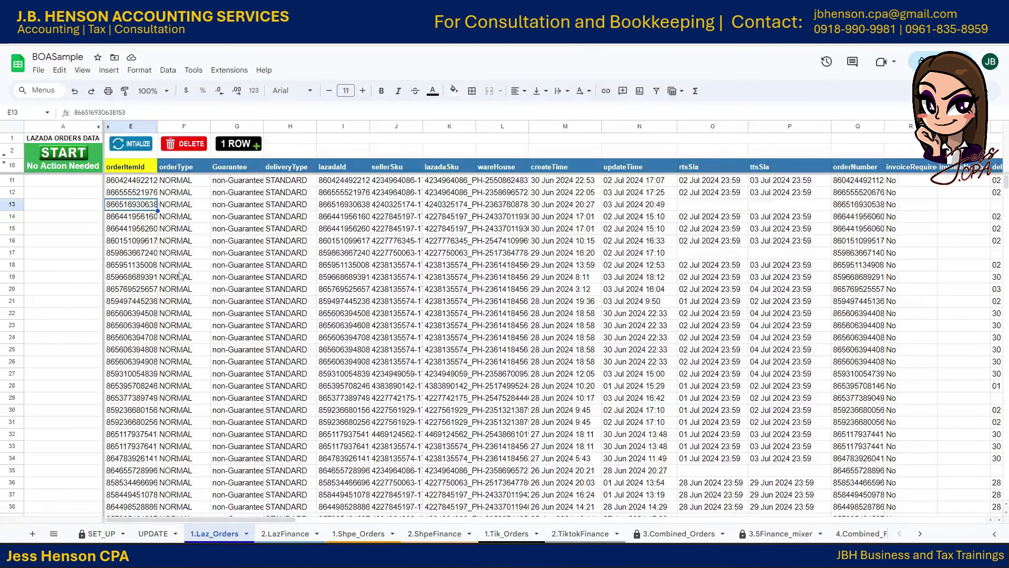
Step: View the 2.LazFinance sheet and return to 1.Laz_Orders to recheck column A
left_click(289, 535)
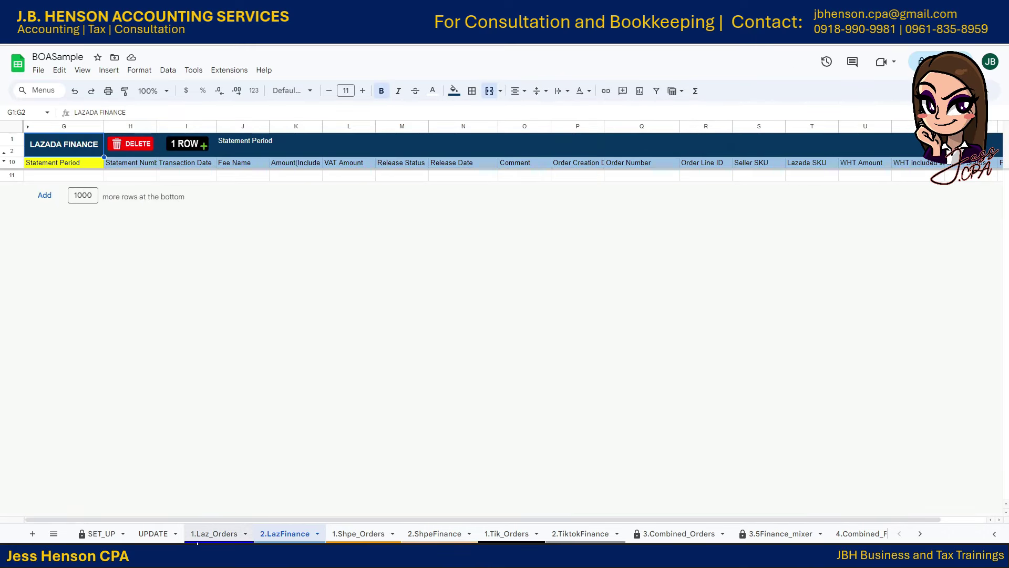
left_click(200, 540)
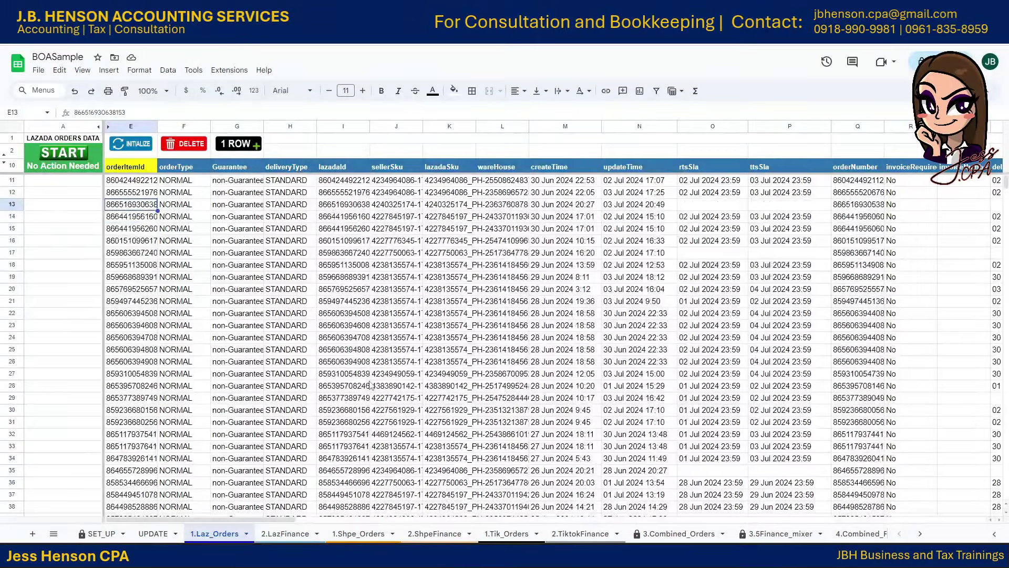
left_click(41, 207)
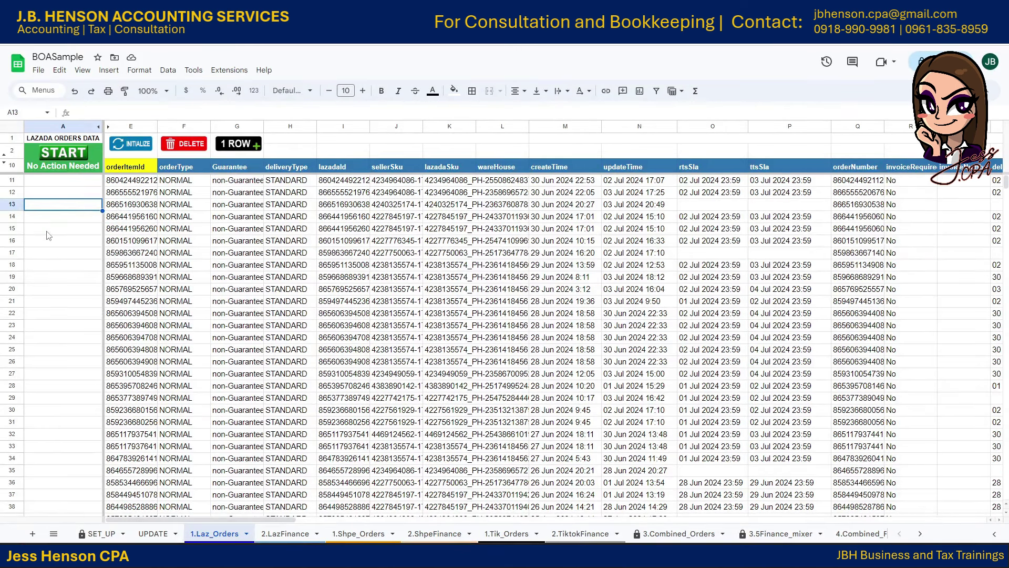
Step: Clear all pasted order rows from 1.Laz_Orders with the sheet's DELETE function
left_click(190, 206)
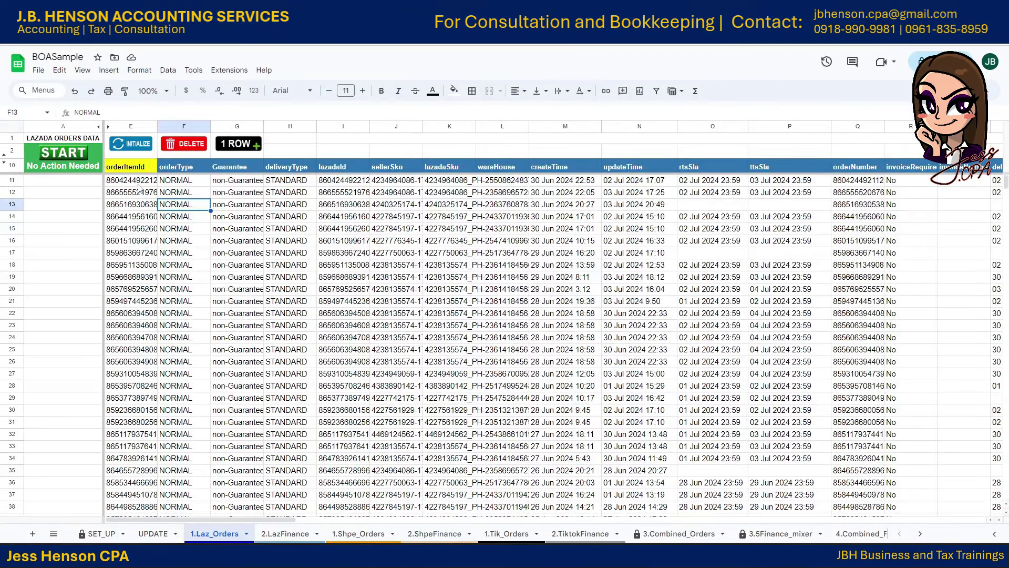
left_click(198, 147)
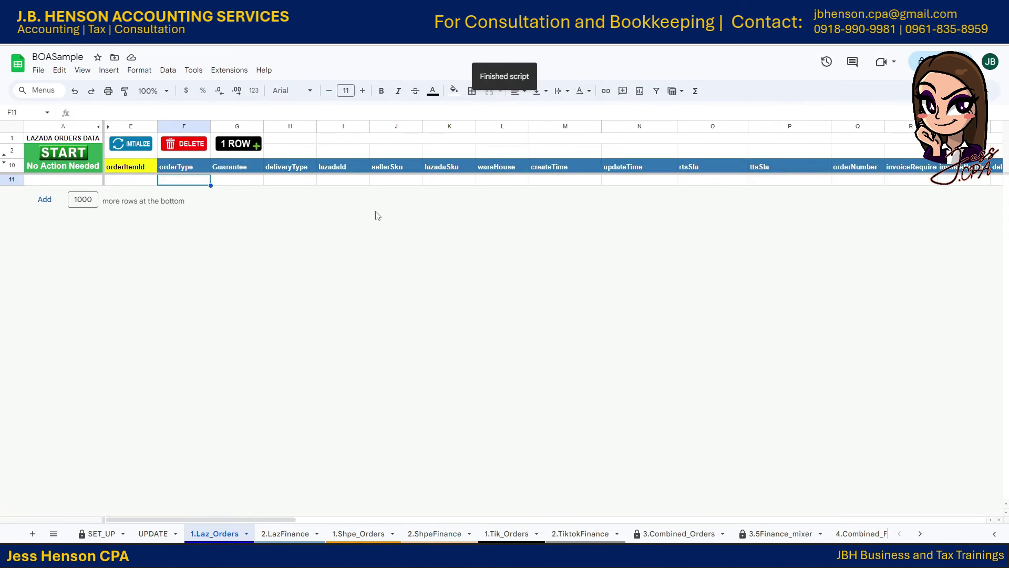
Step: Switch to the 2.LazFinance sheet and open LazadaAremzfinance.0630 in Excel from the lazada sample data folder
left_click(279, 533)
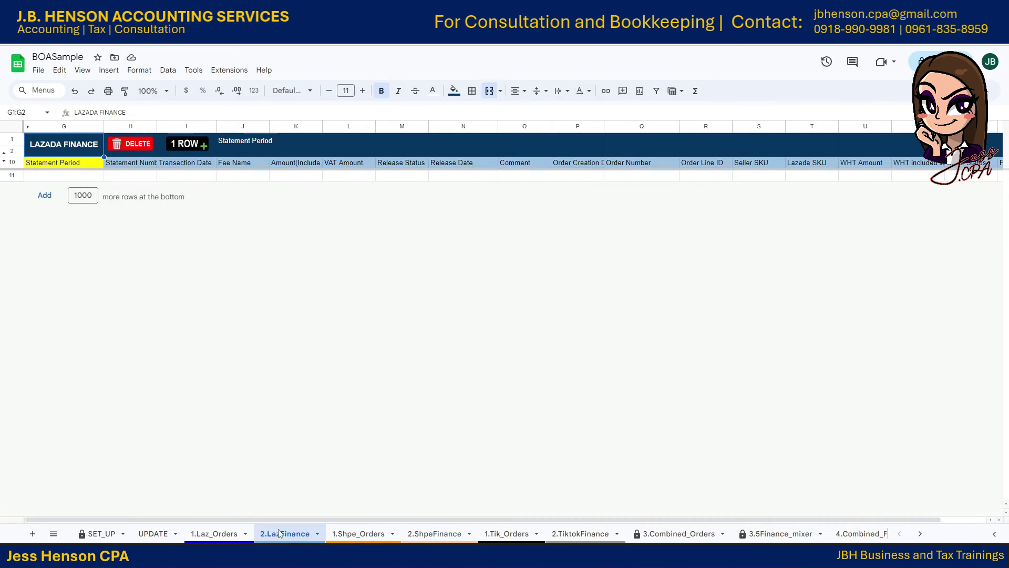
left_click(92, 179)
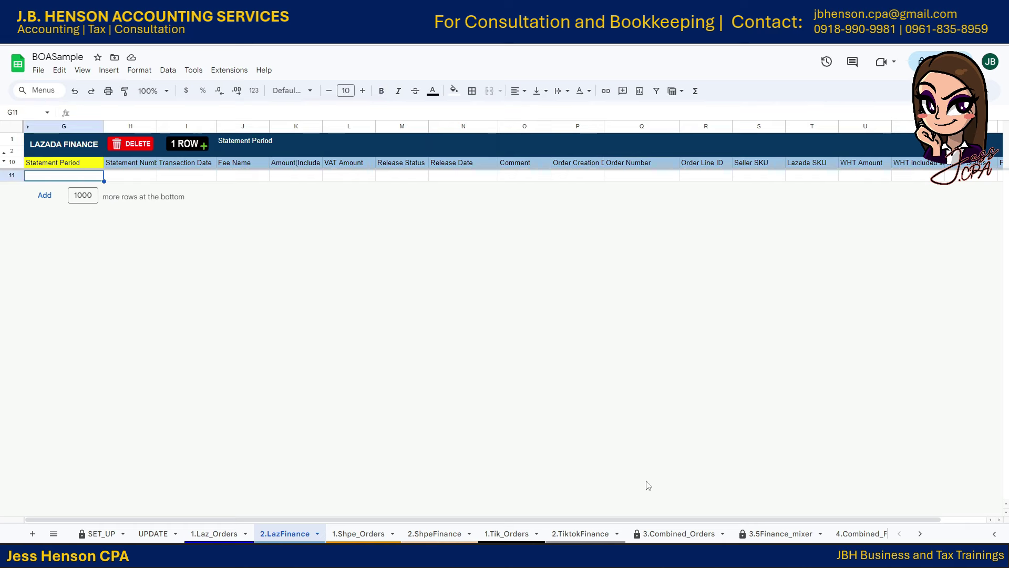
key("alt+Tab")
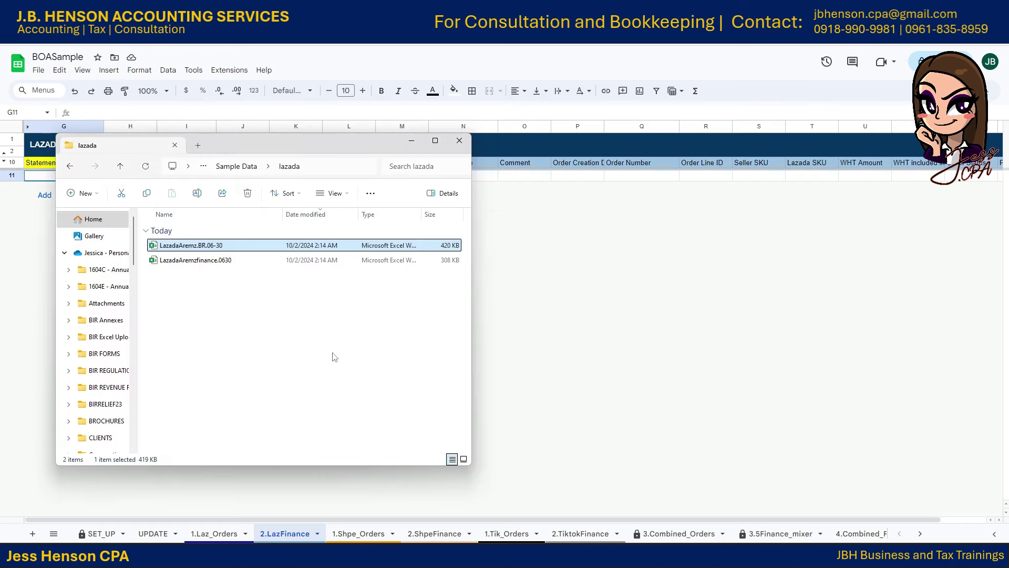
left_click(177, 259)
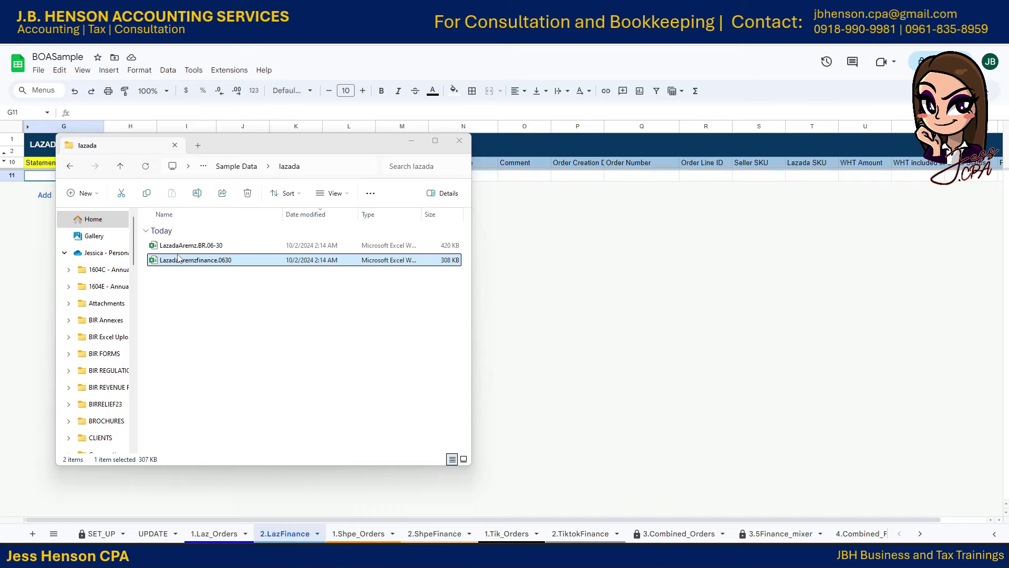
double_click(178, 259)
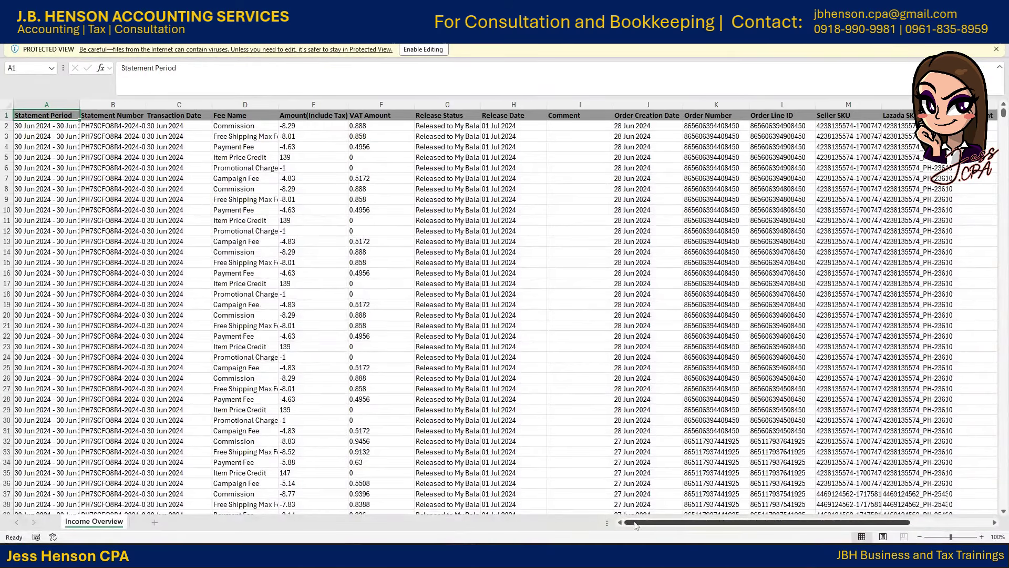
scroll(657, 523, "right", 2)
scroll(690, 523, "left", 2)
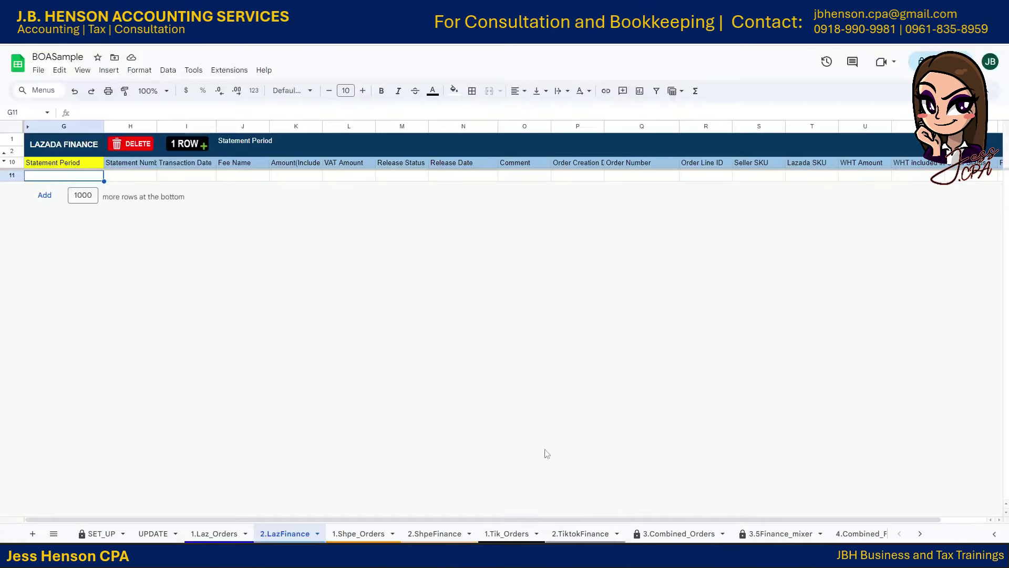
Step: Check the Lazada finance instruction in SET_UP and copy A1 through column R down to the last row of LazadaAremzfinance.0630
left_click(101, 533)
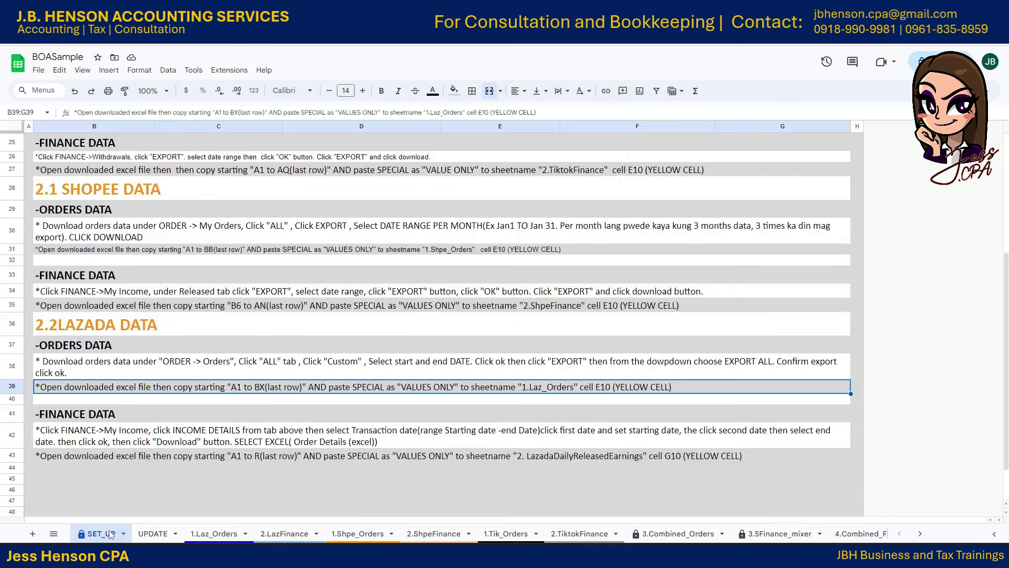
left_click(70, 399)
left_click(70, 418)
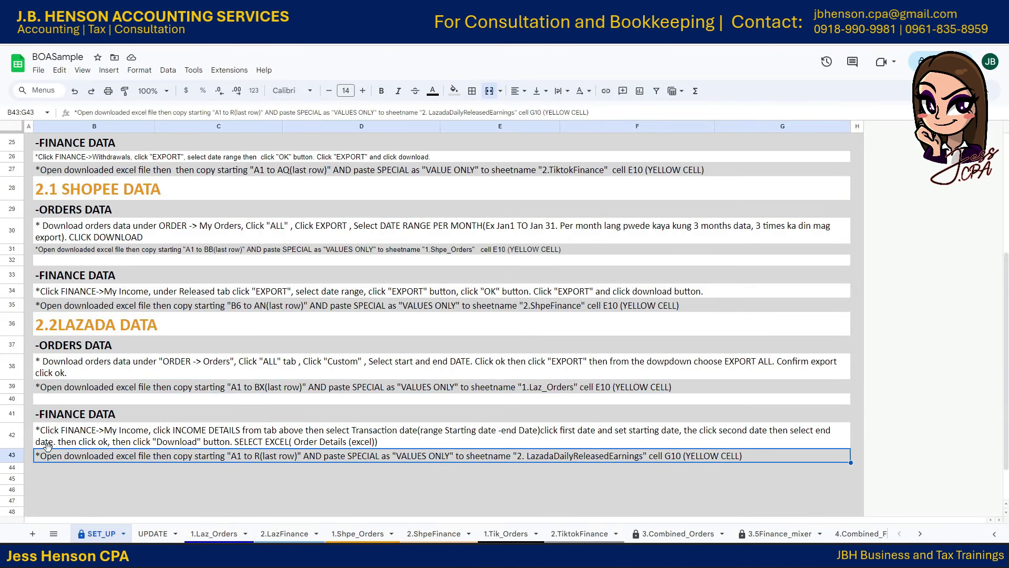
left_click(54, 455)
mouse_move(819, 566)
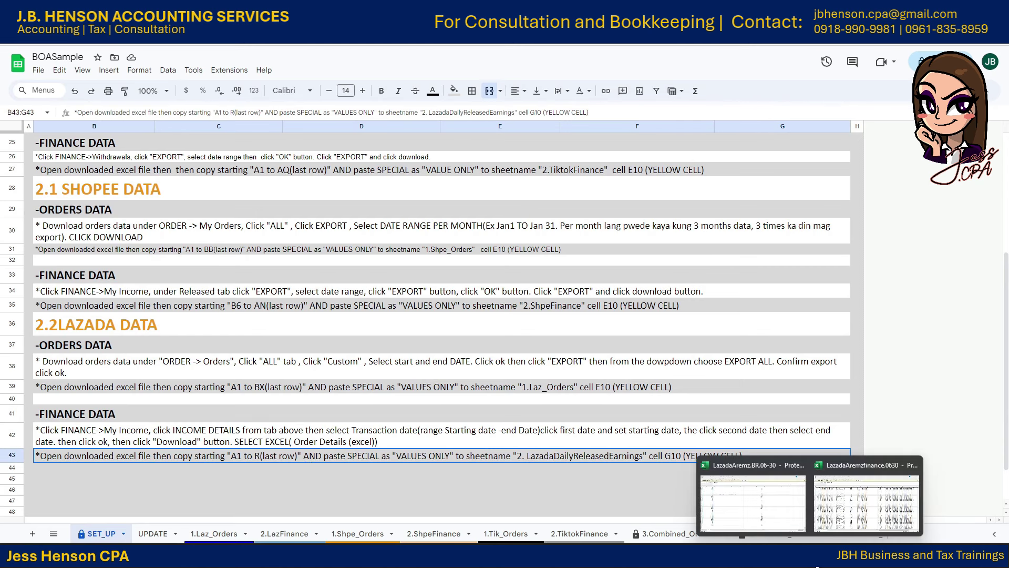
left_click(819, 512)
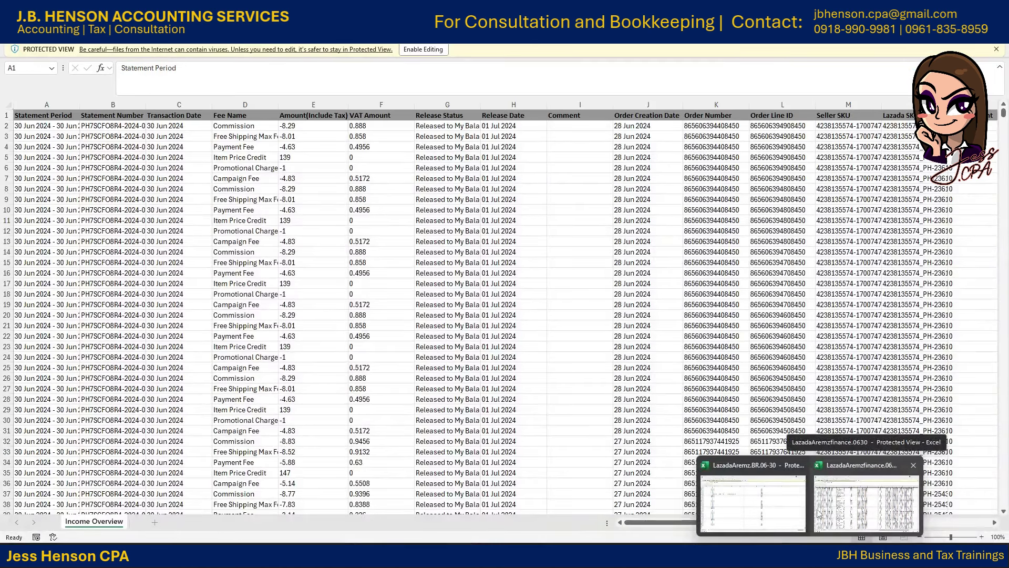
scroll(859, 246, "right", 5)
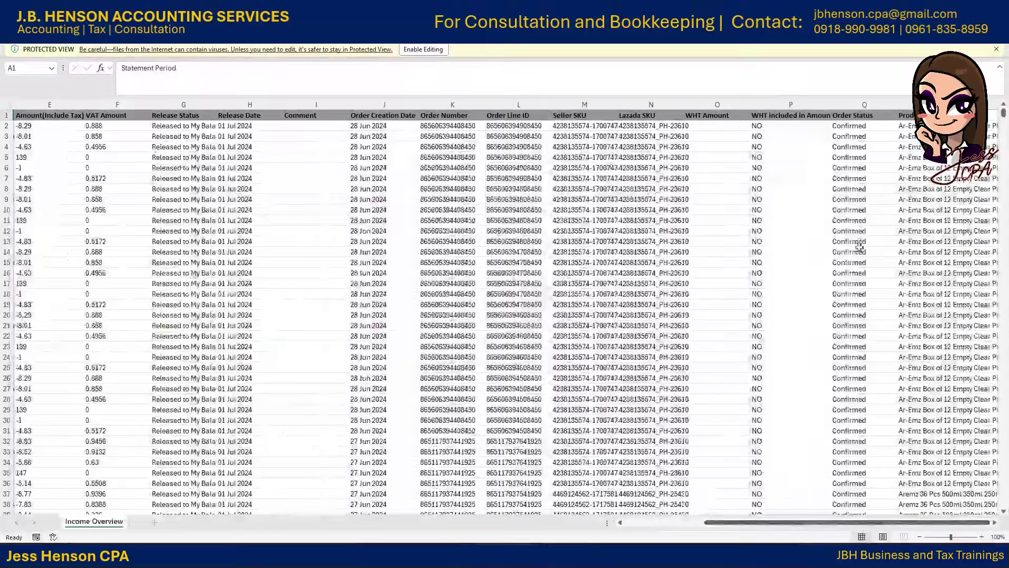
left_click(905, 115)
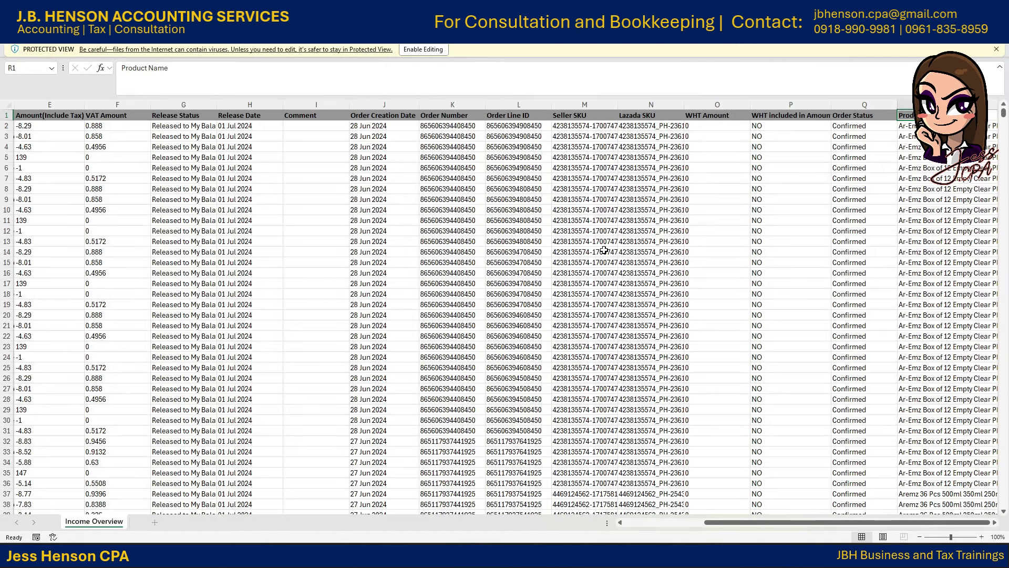
key("ctrl+shift+Left")
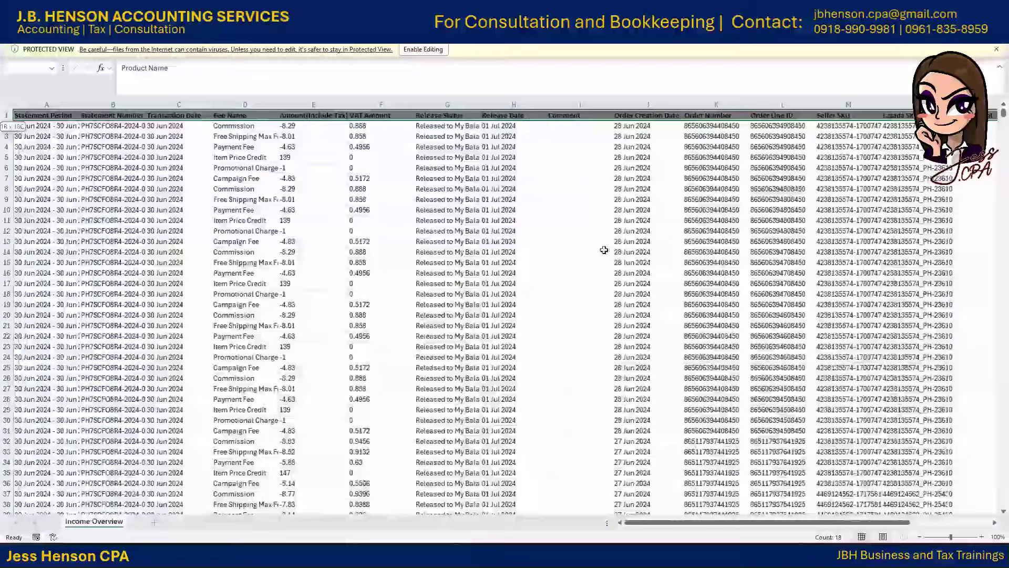
key("ctrl+shift+Down")
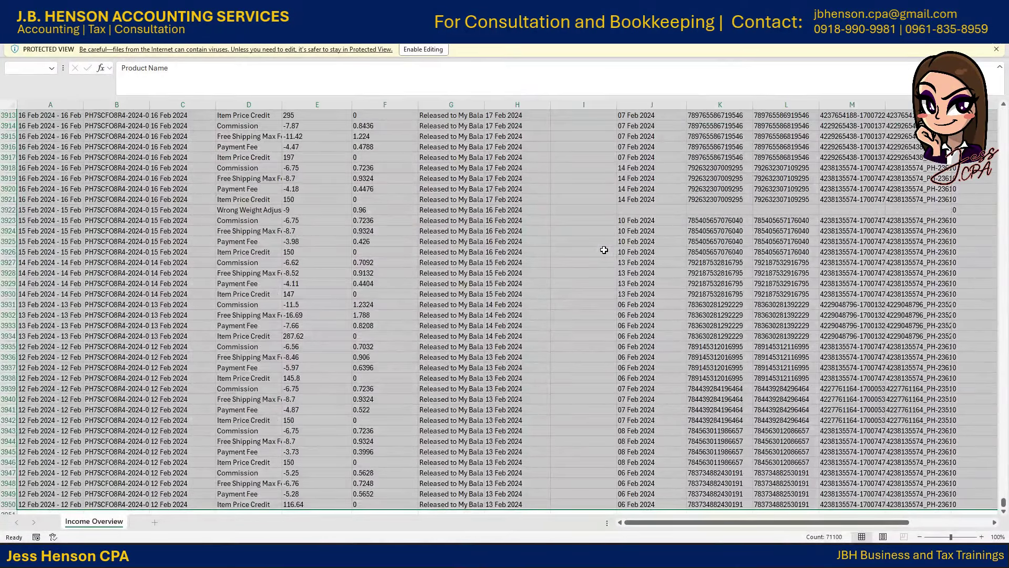
key("ctrl+c")
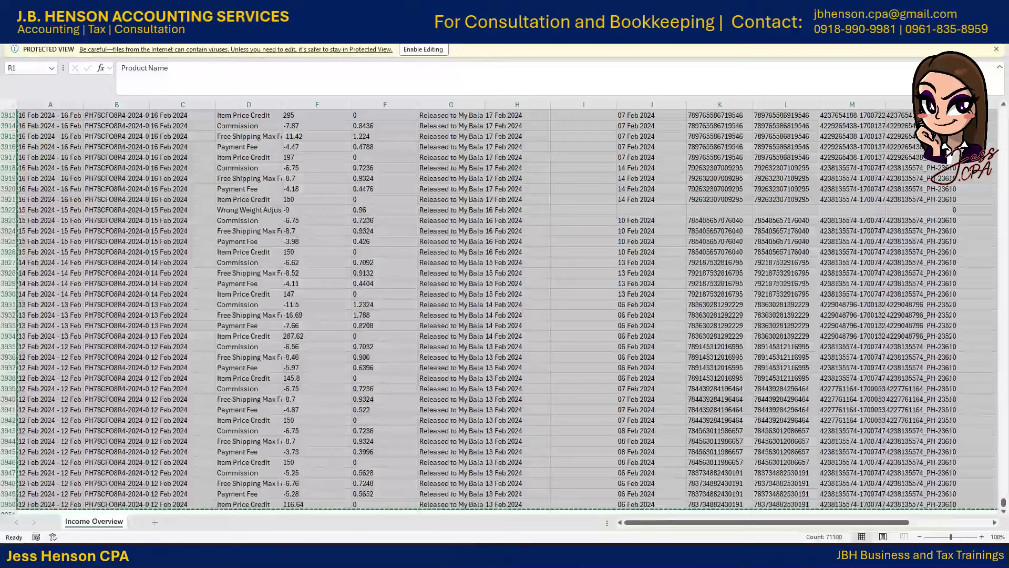
Step: Paste the copied Lazada finance data as values only into 2.LazFinance, starting at the yellow Statement Period cell G10
key("alt+Tab")
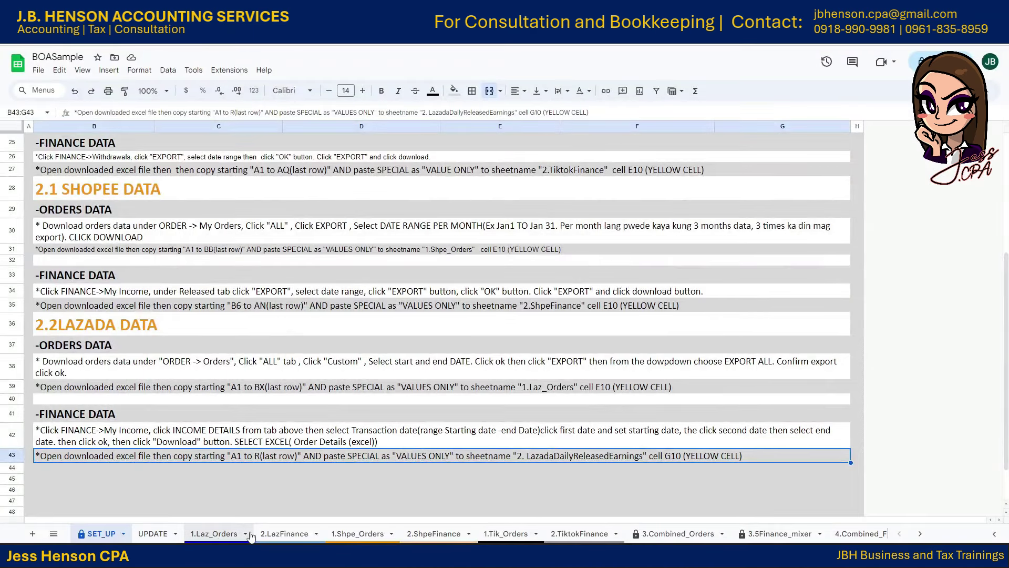
left_click(289, 533)
right_click(88, 165)
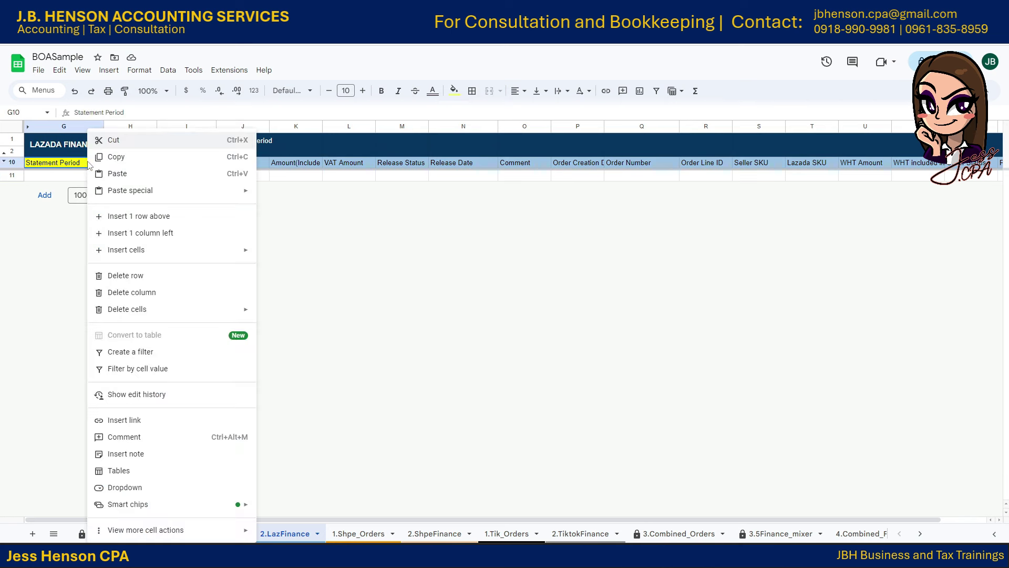
mouse_move(173, 191)
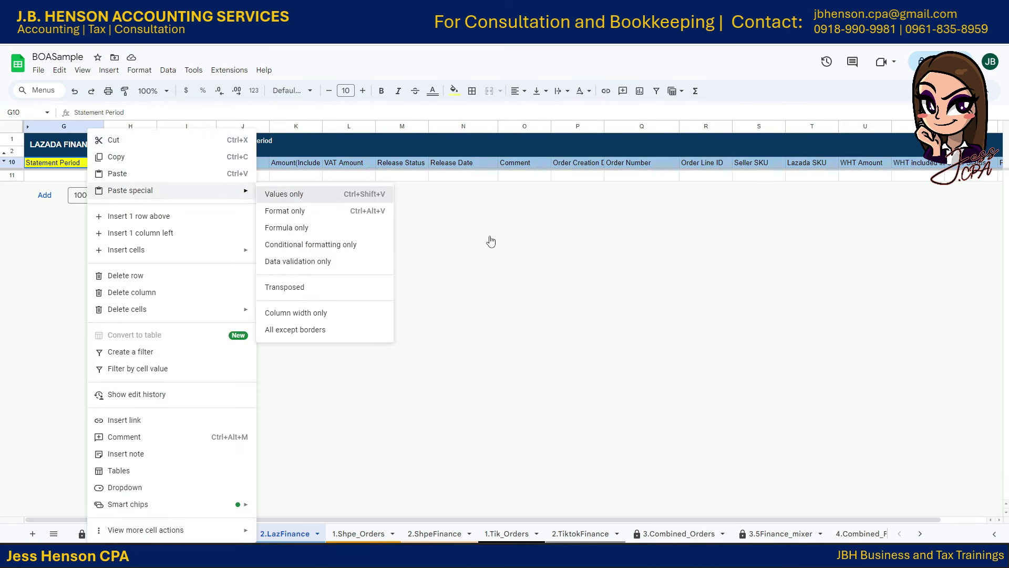
left_click(389, 229)
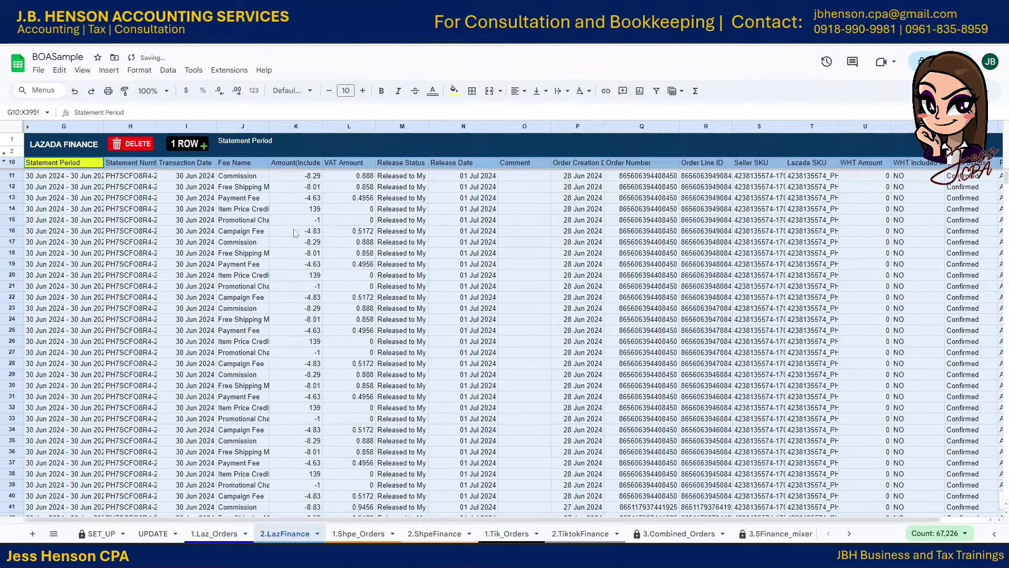
left_click(152, 332)
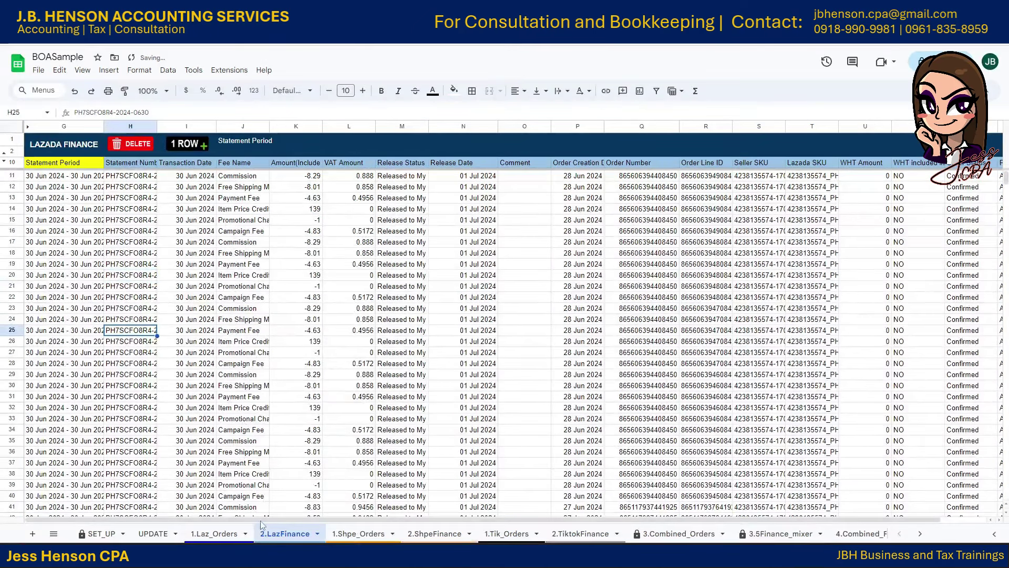
Step: Try replacing the Release Status header in M10 of 2.LazFinance with "Withholding" and undo the change
scroll(261, 518, "right", 1)
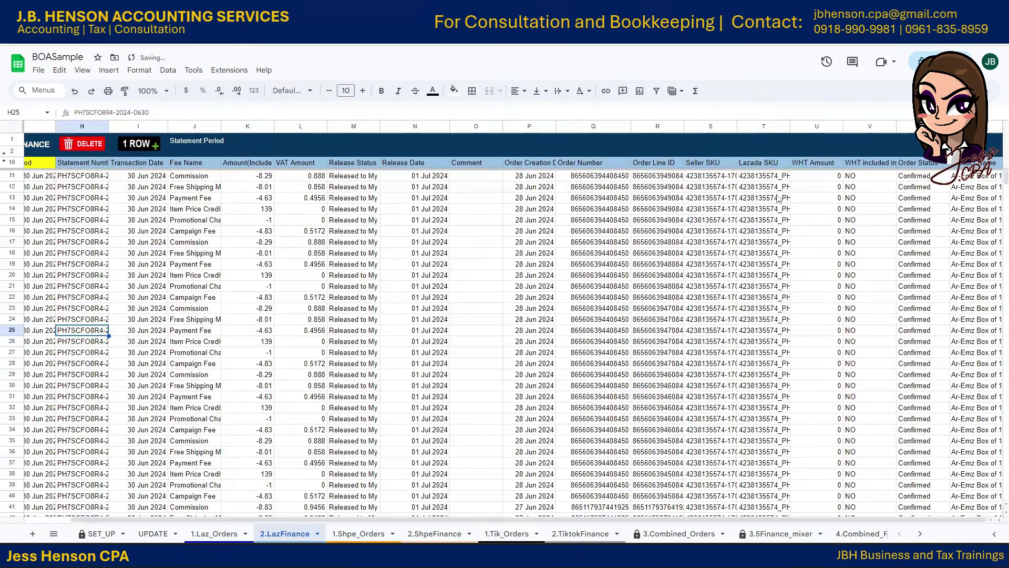
left_click(360, 165)
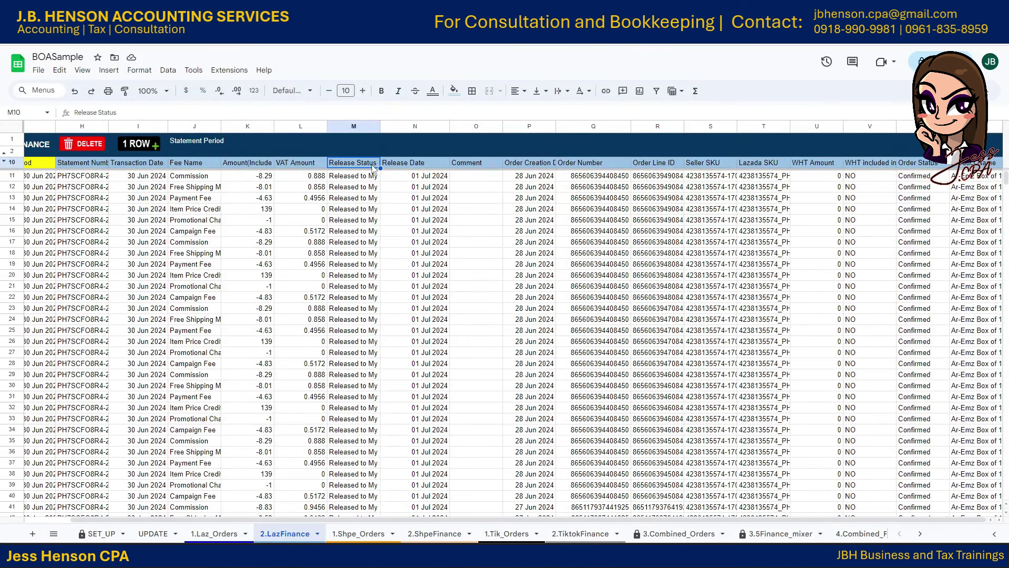
type("Wi")
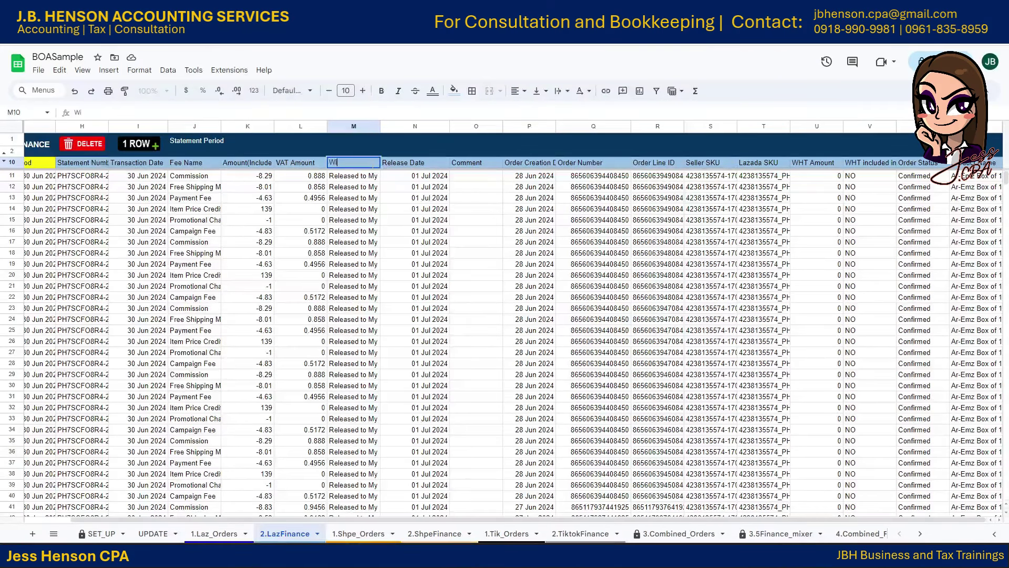
type("thholding")
key("Return")
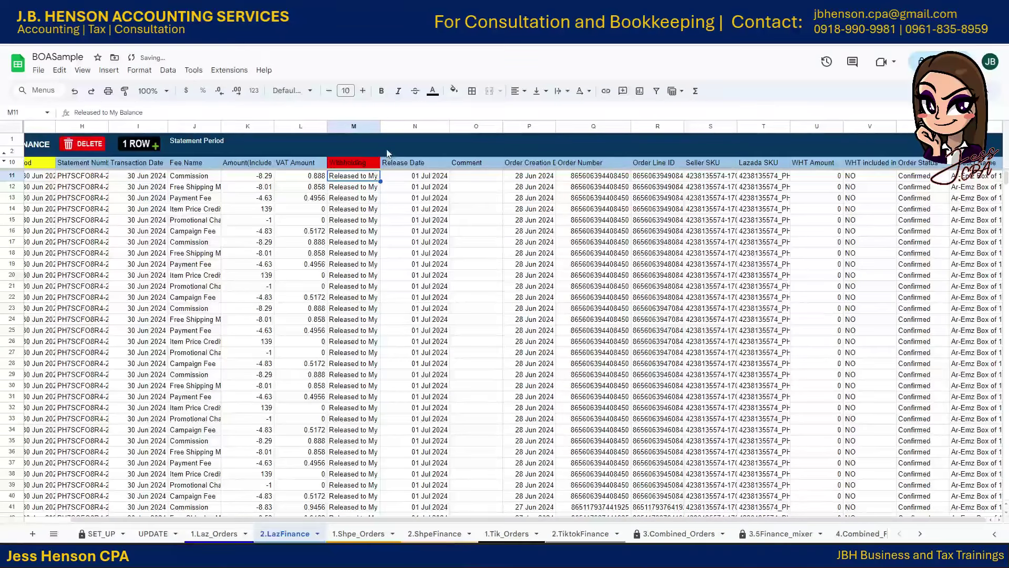
left_click(470, 213)
left_click(356, 164)
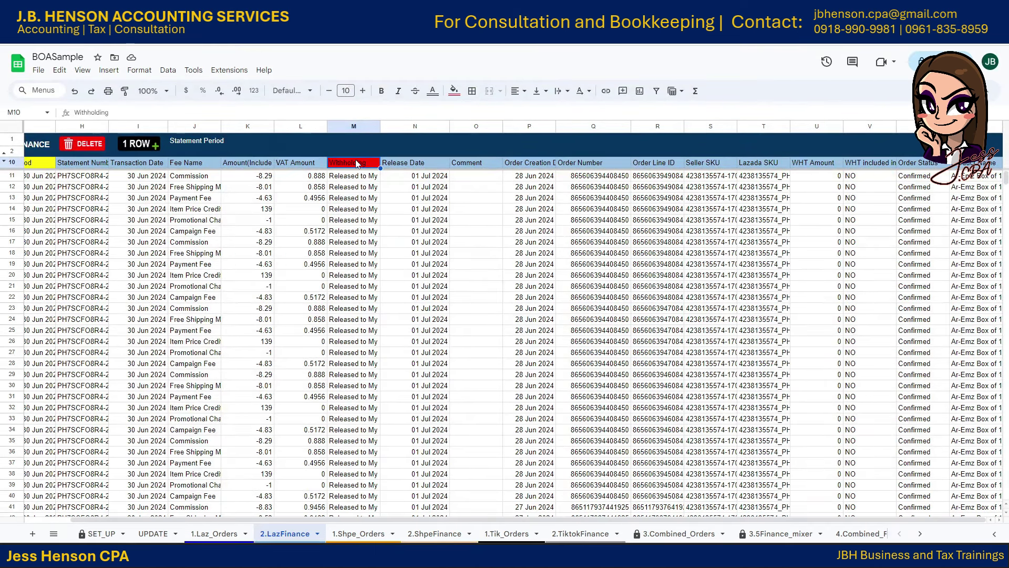
key("ctrl+z")
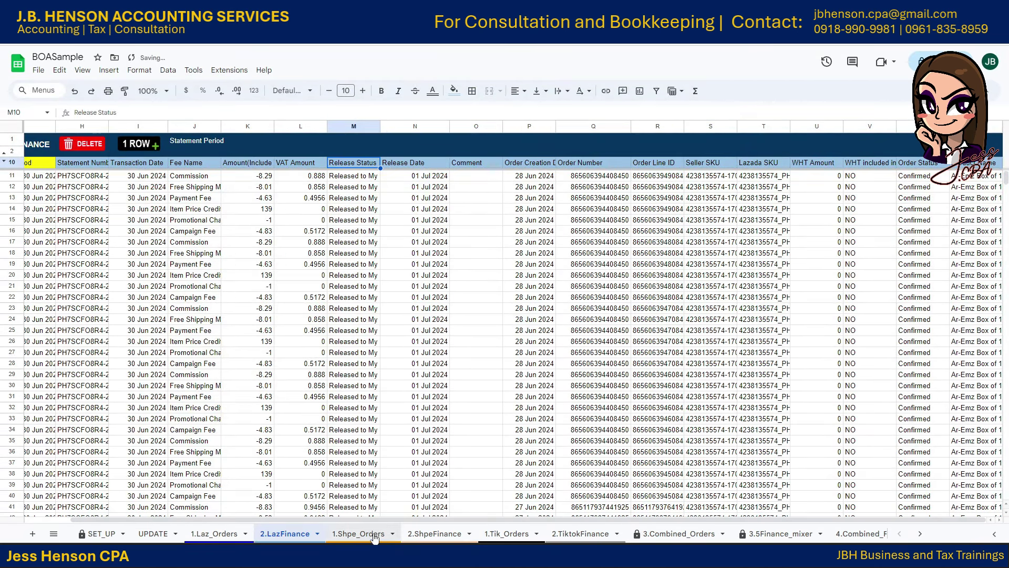
Step: Add one blank row below the last finance entry in row 3959 of 2.LazFinance with the sheet's 1 ROW function
left_click_drag(279, 520, 40, 522)
scroll(413, 356, "down", 5)
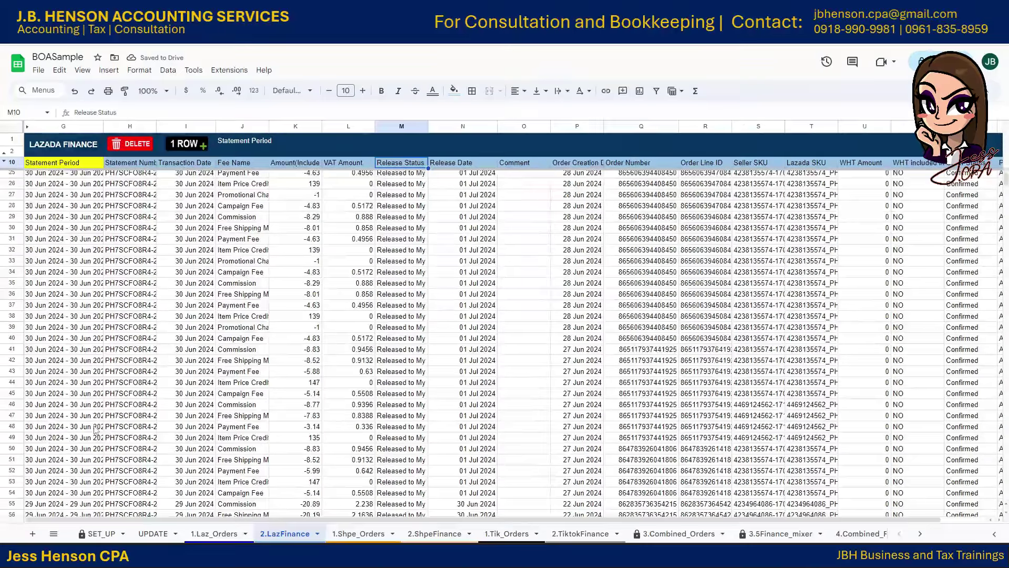
scroll(412, 356, "up", 5)
scroll(413, 356, "down", 20)
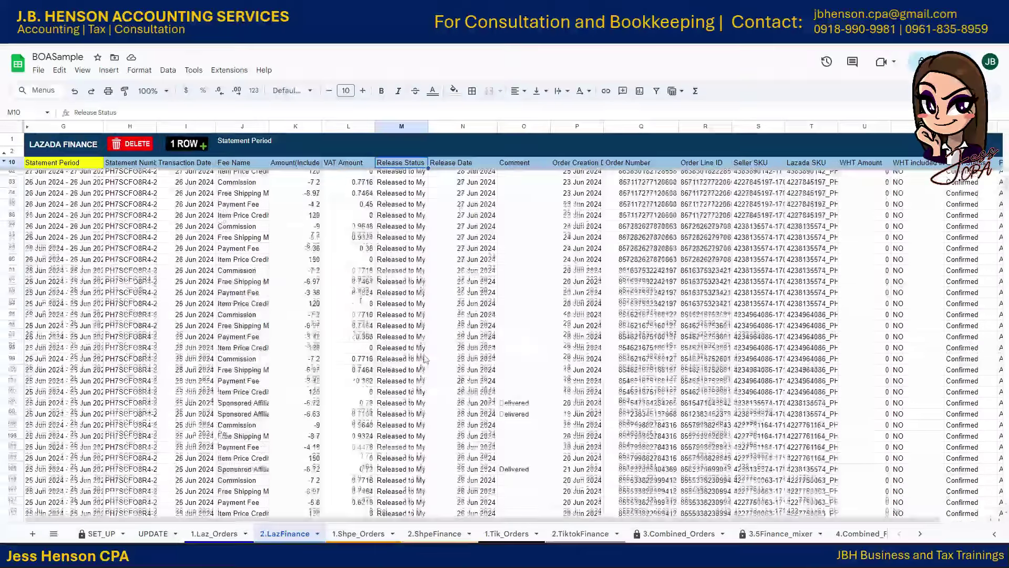
scroll(426, 359, "down", 20)
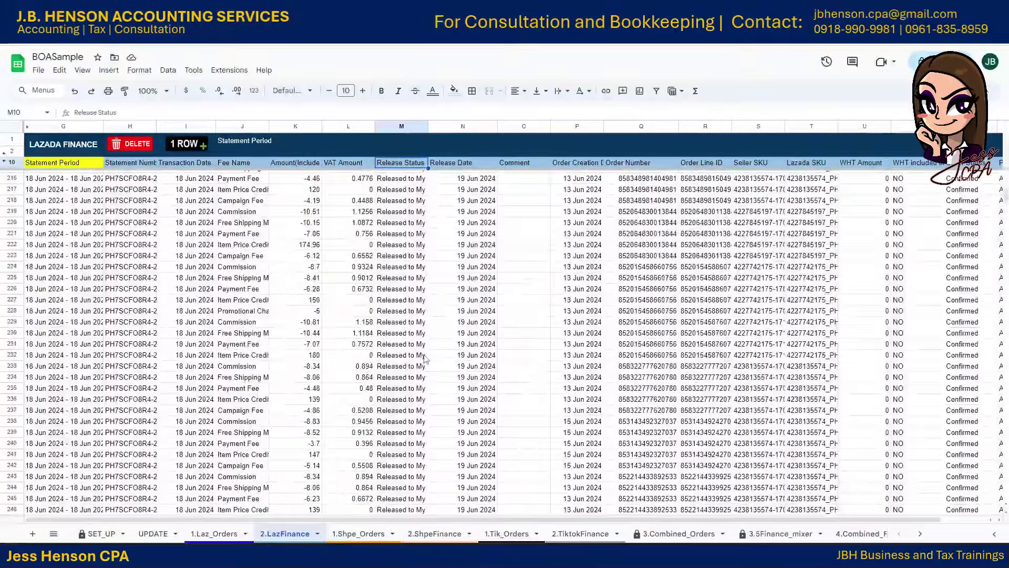
scroll(426, 342, "down", 20)
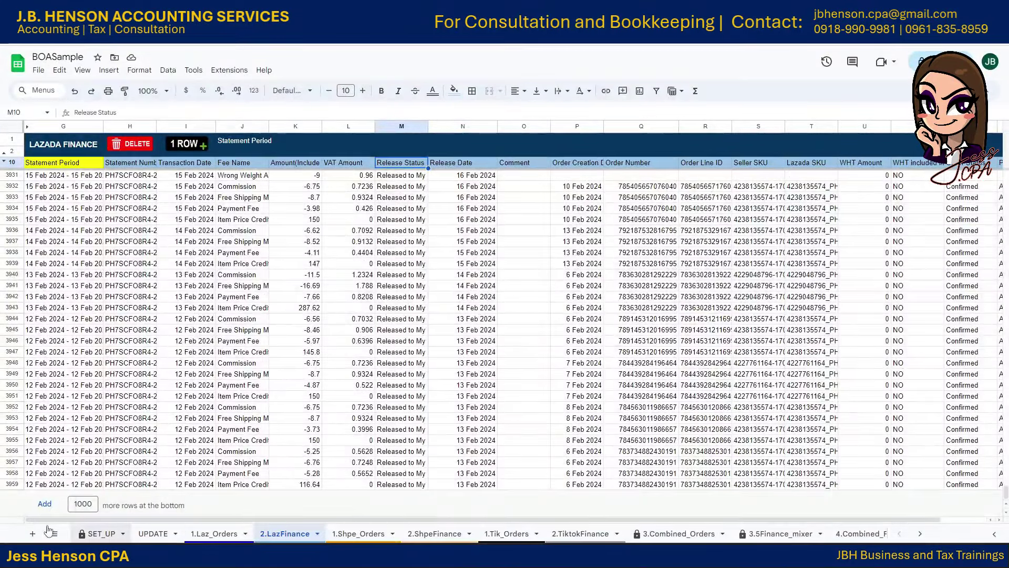
left_click(30, 487)
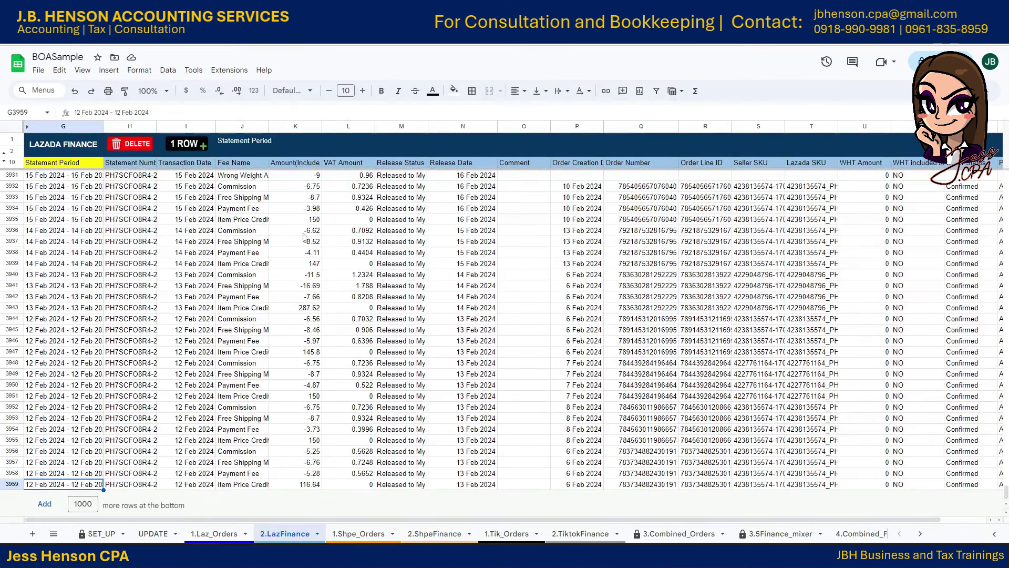
left_click(179, 149)
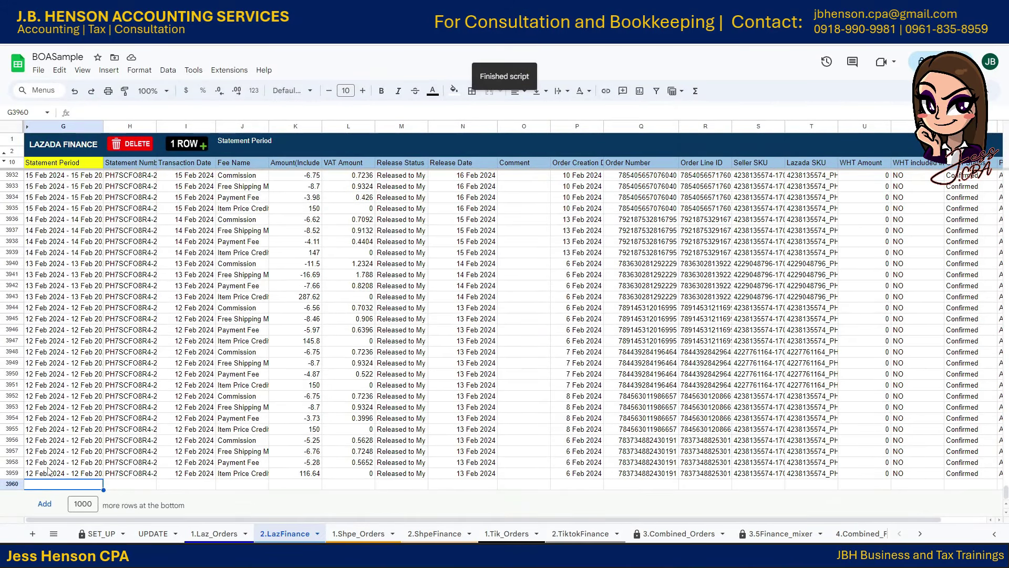
Step: Go to the 1.Shpe_Orders sheet and open the Order.all.20240320_20240806 workbook from the shopee folder in Sample Data
left_click(360, 534)
left_click(371, 497)
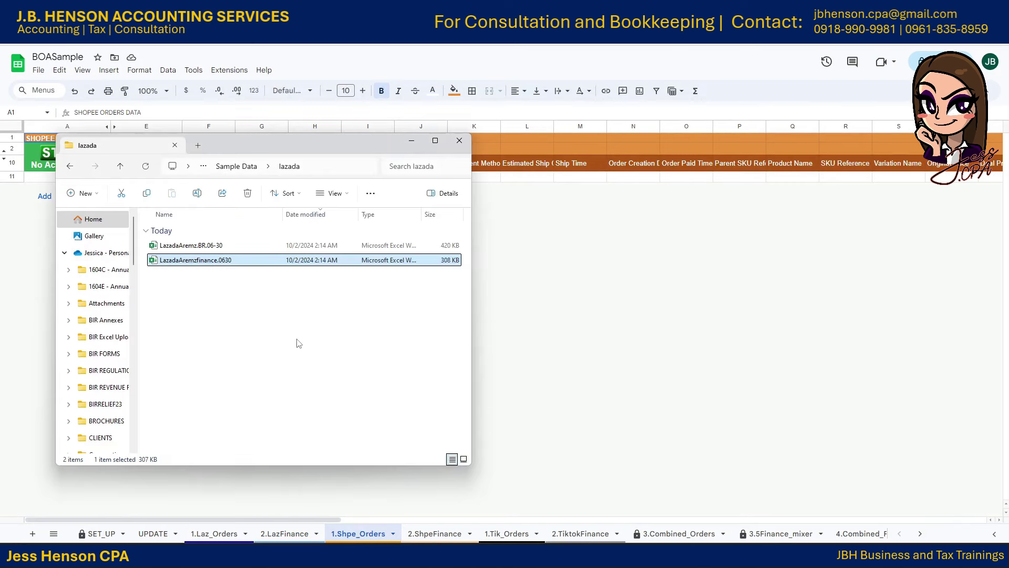
key("alt+Up")
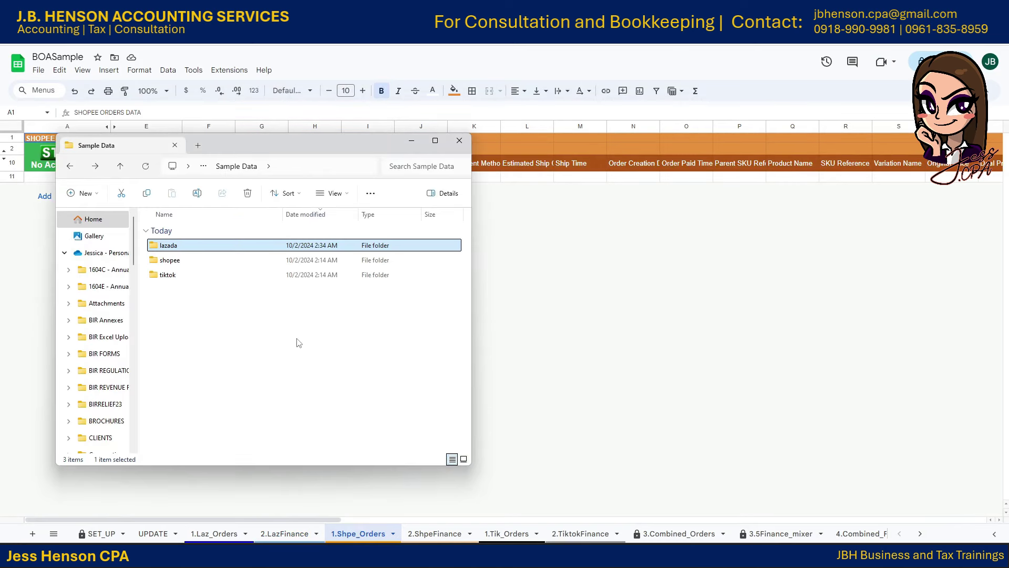
double_click(240, 261)
left_click(238, 263)
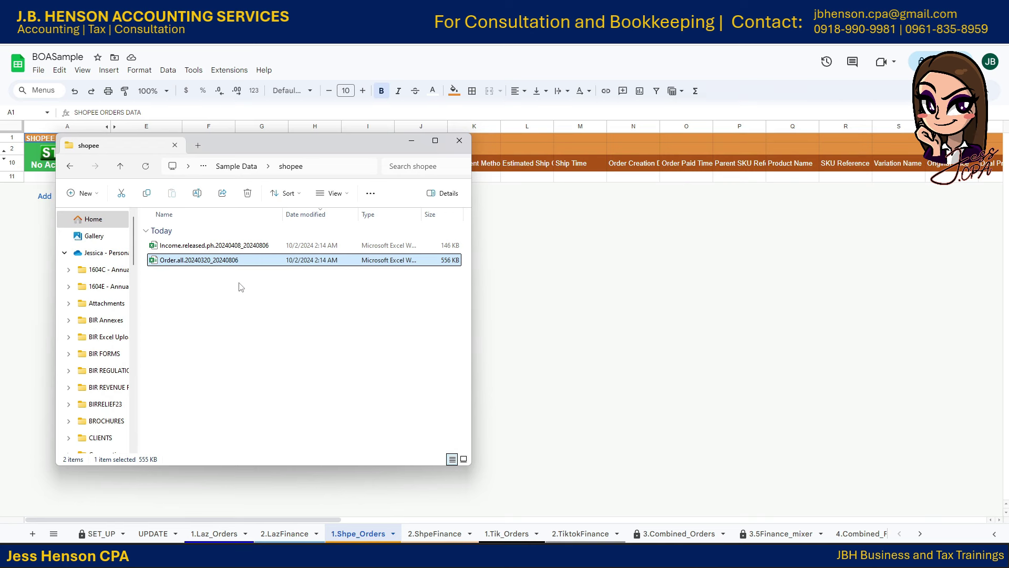
double_click(241, 262)
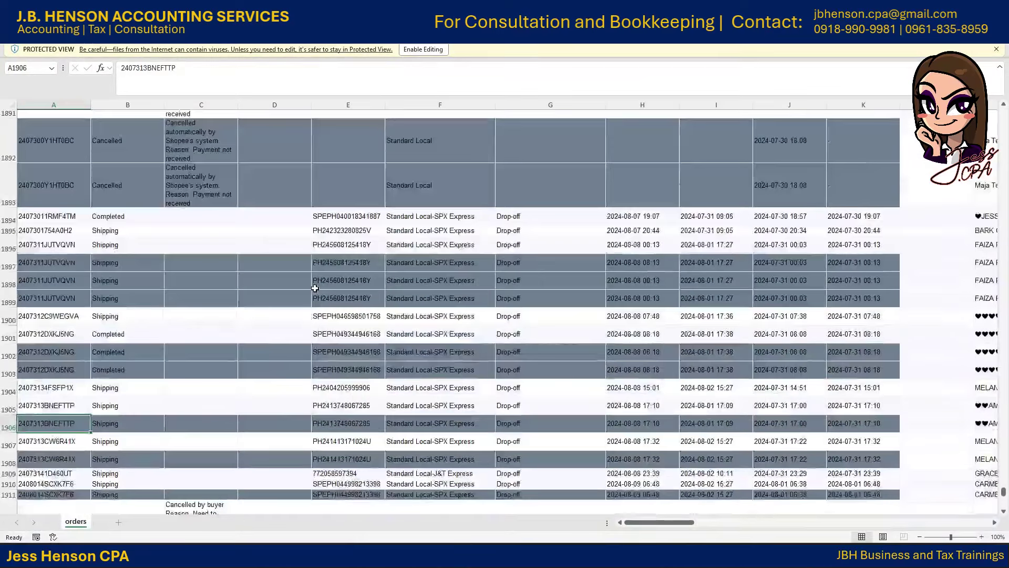
left_click_drag(1003, 491, 1006, 76)
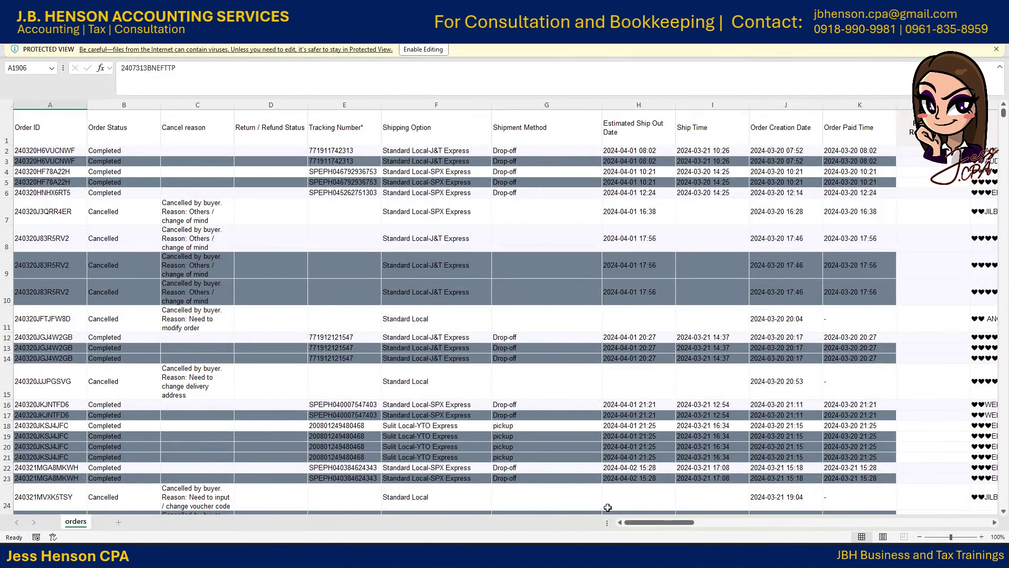
Step: Return to BOASample and read the Shopee orders instructions in SET_UP for the range to copy and the destination cell
mouse_move(482, 566)
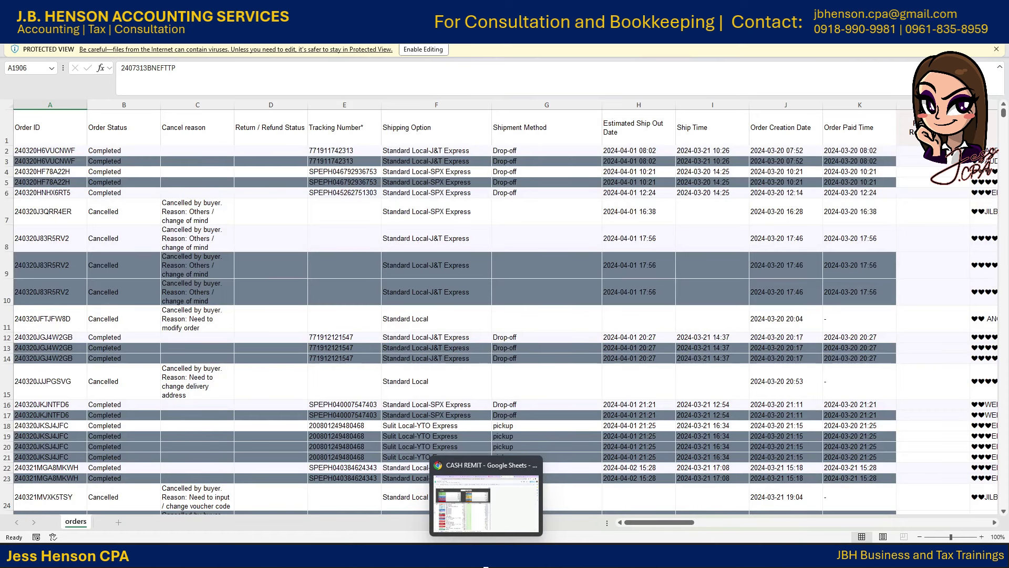
left_click(720, 316)
left_click(154, 180)
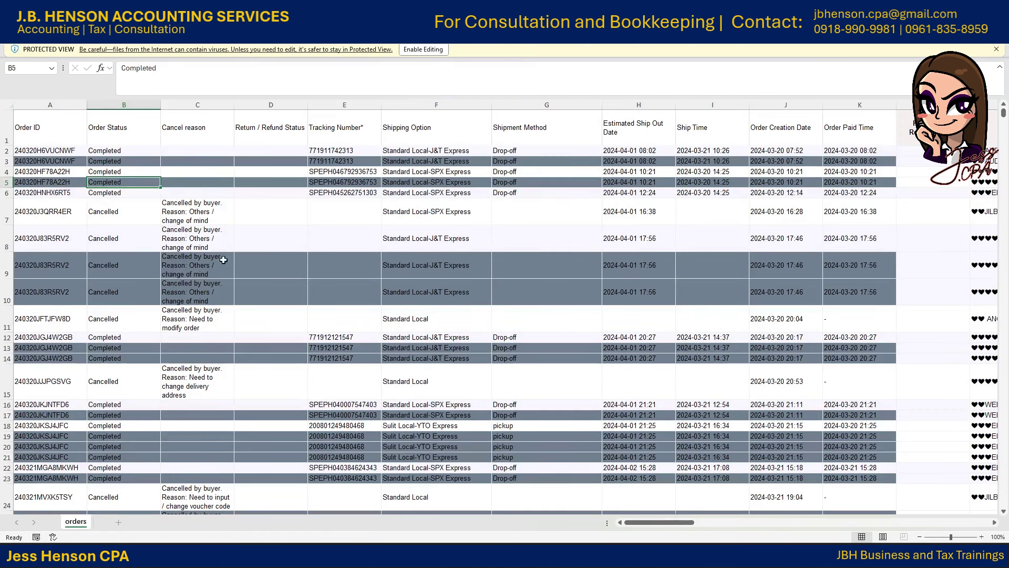
key("alt+Tab")
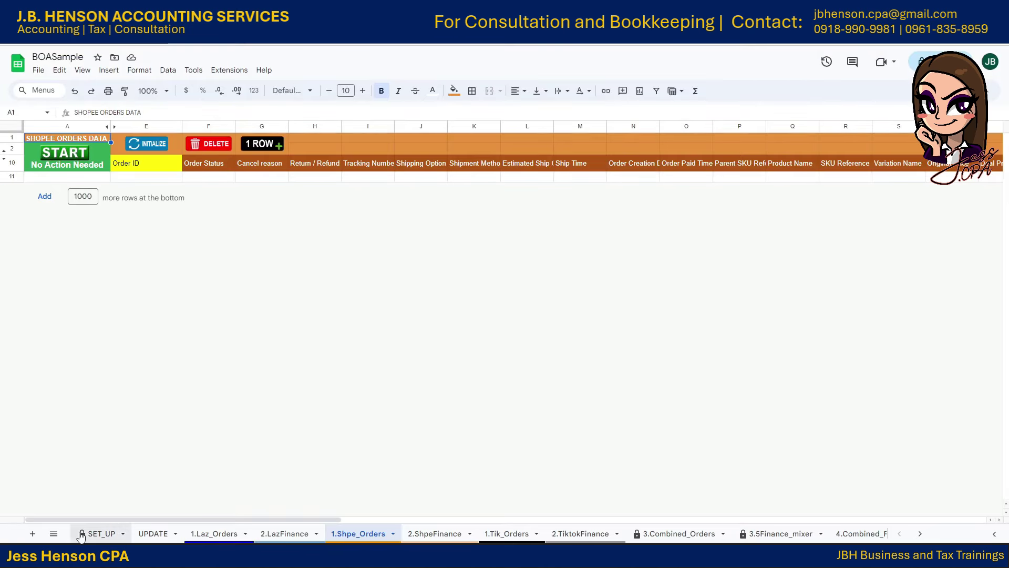
left_click(100, 533)
scroll(114, 458, "up", 3)
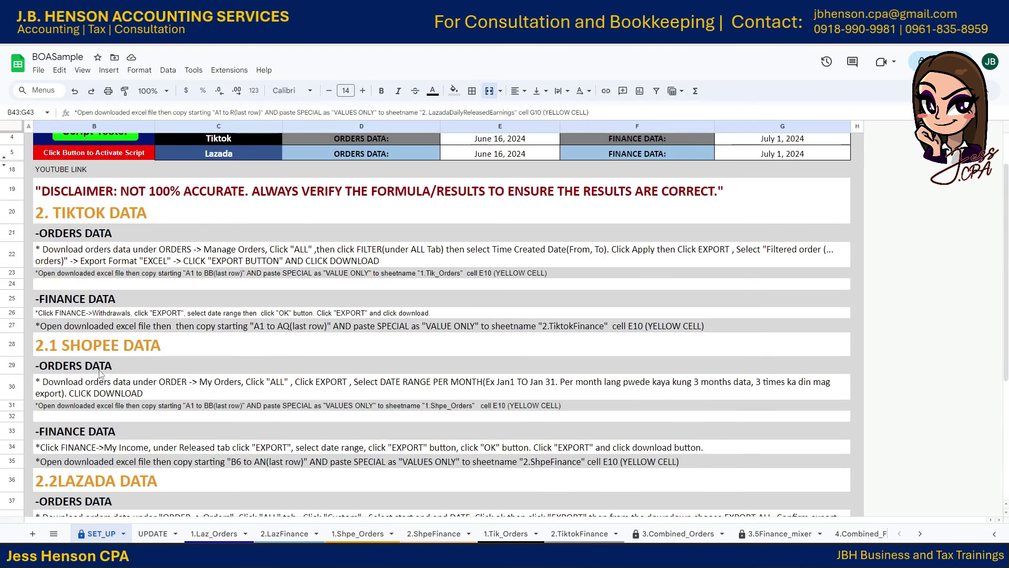
left_click(56, 274)
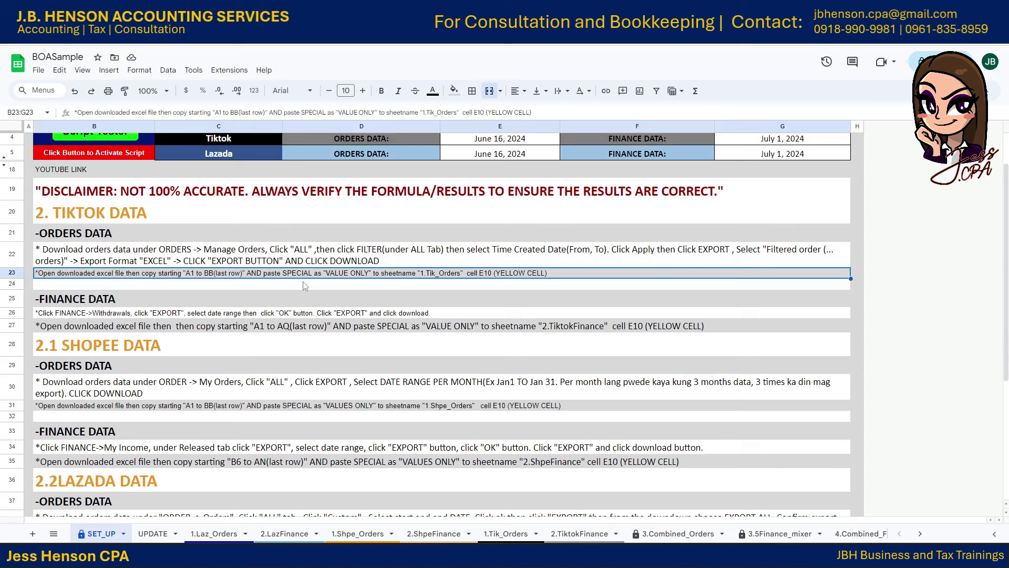
left_click(214, 346)
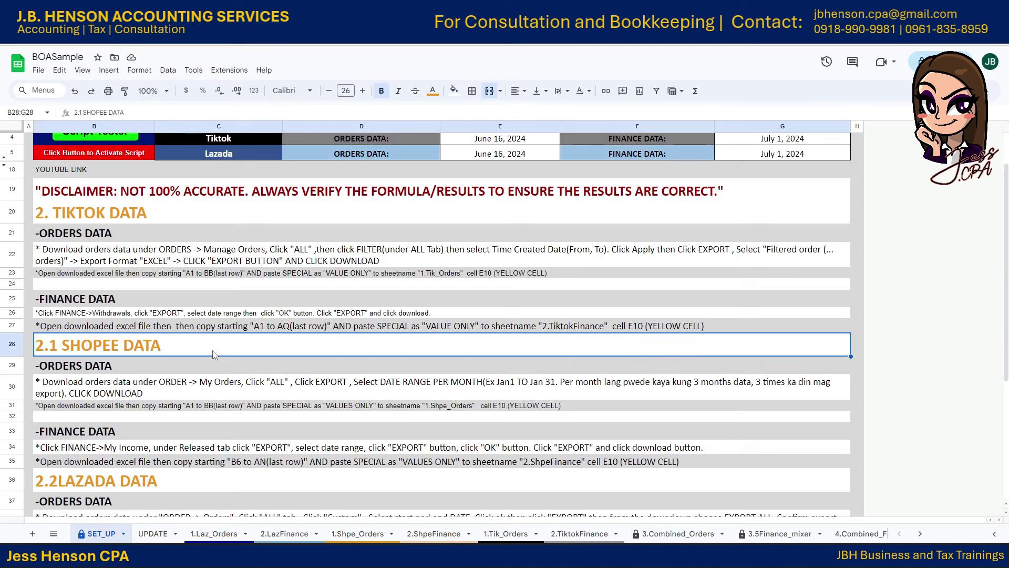
left_click(104, 380)
left_click(100, 415)
left_click(111, 432)
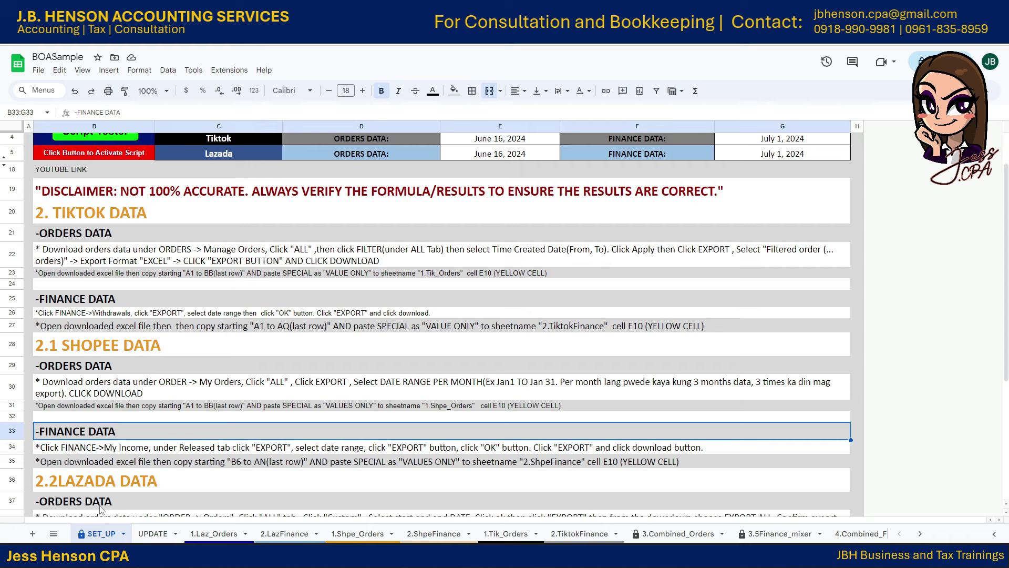
left_click(179, 409)
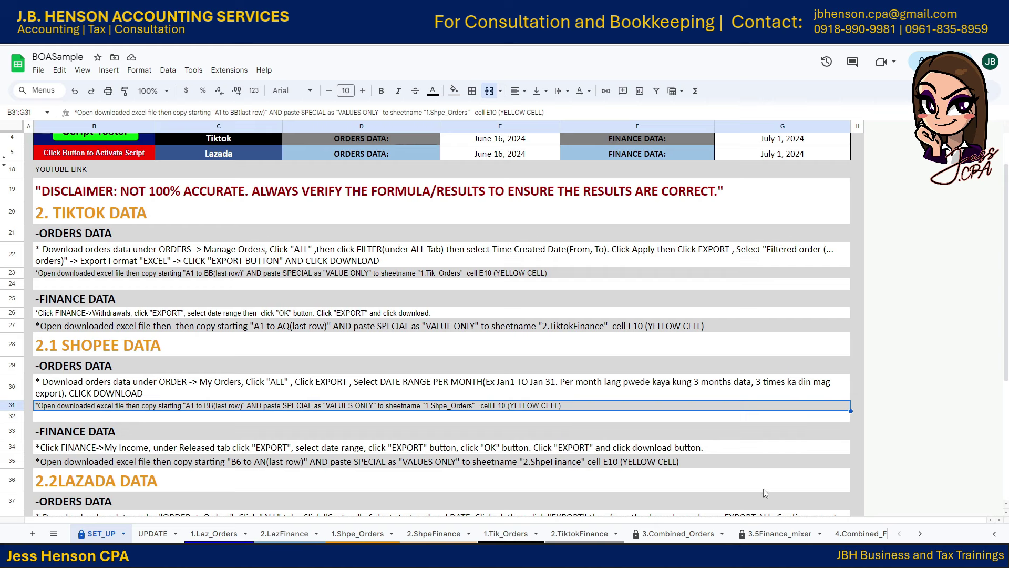
Step: In Order.all.20240320_20240806, check that BB is the last column and copy A1 through BB down to the last row
mouse_move(818, 566)
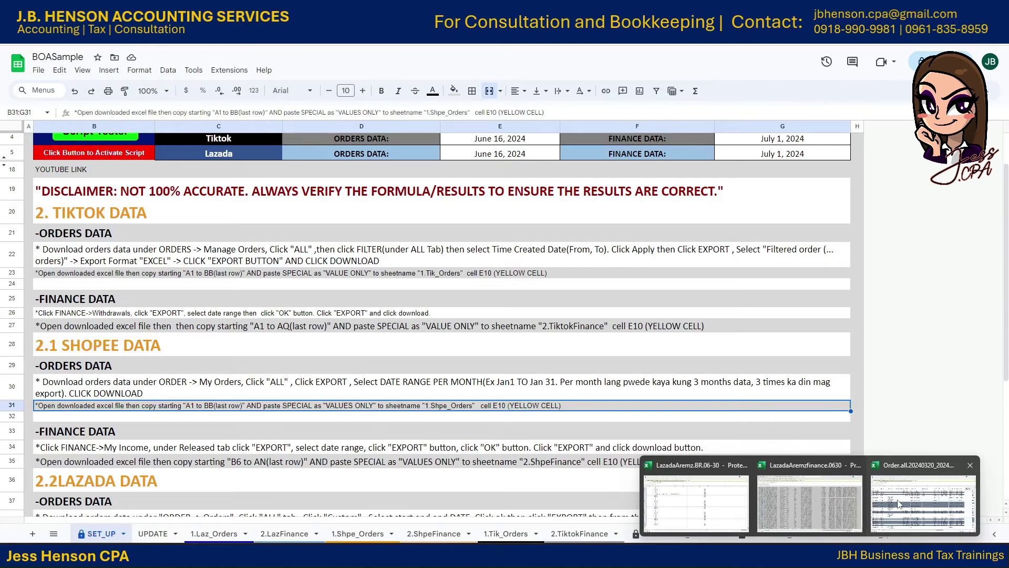
left_click(720, 497)
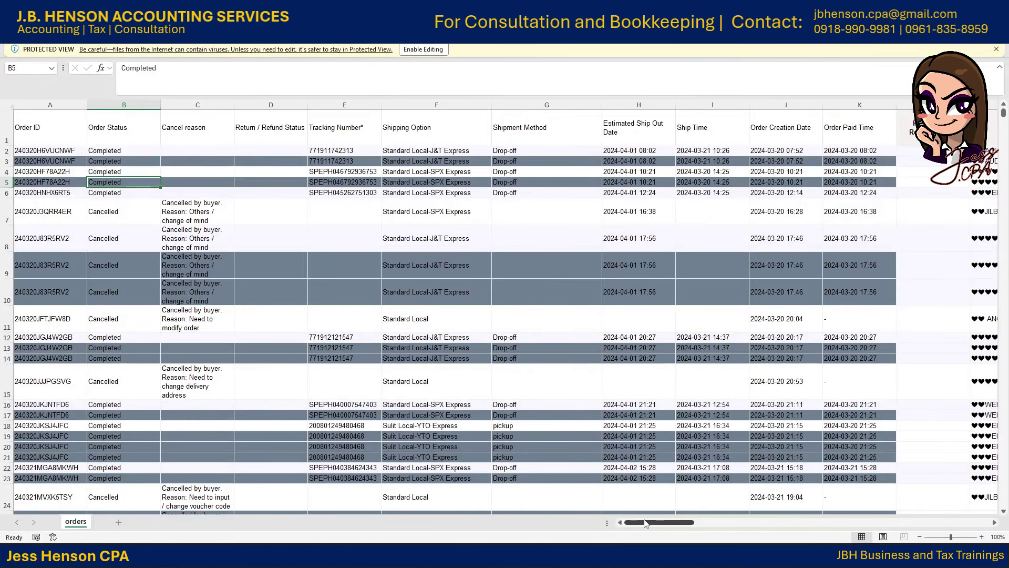
left_click_drag(646, 523, 973, 533)
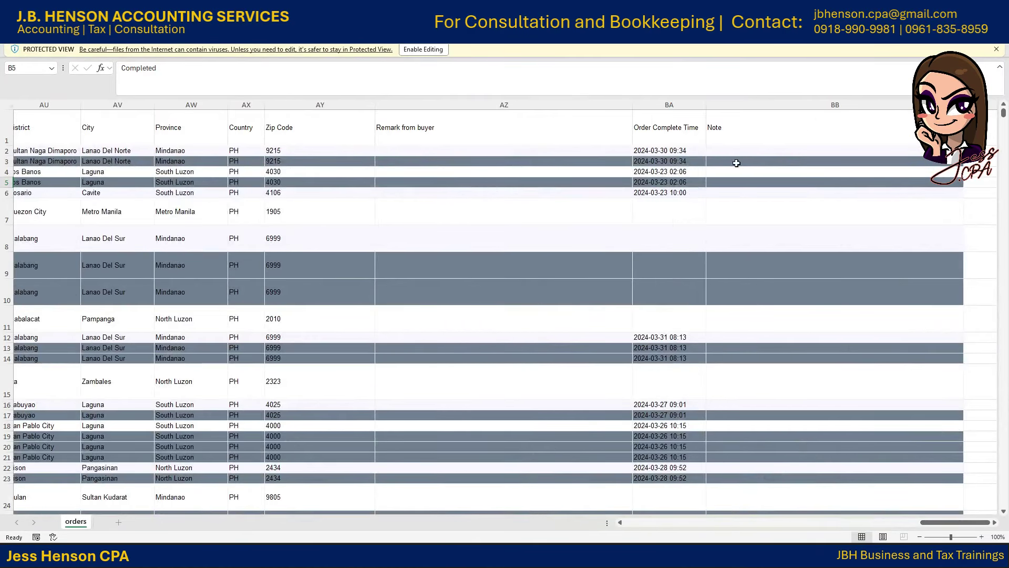
left_click(887, 139)
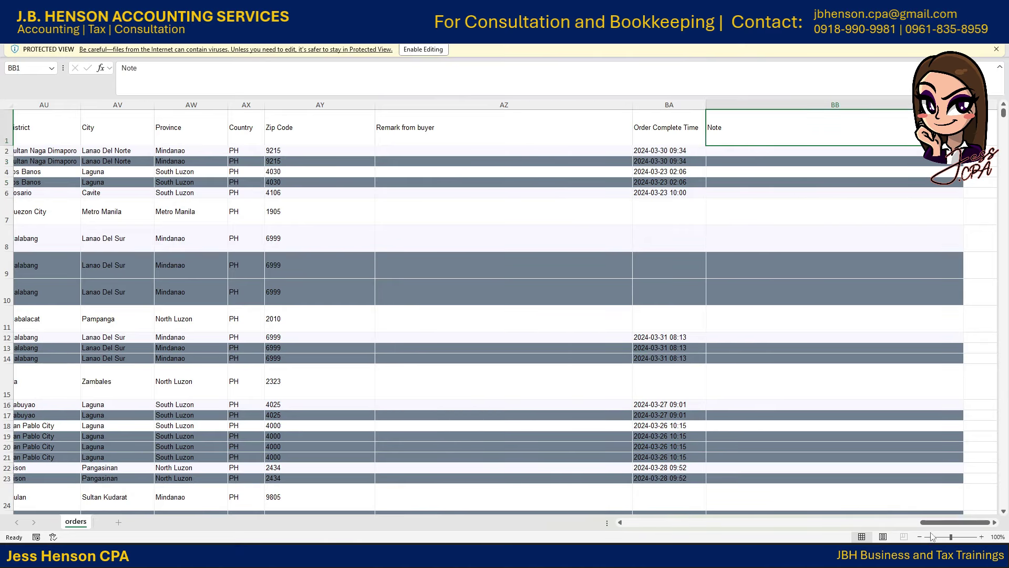
left_click_drag(955, 522, 659, 522)
left_click(73, 128)
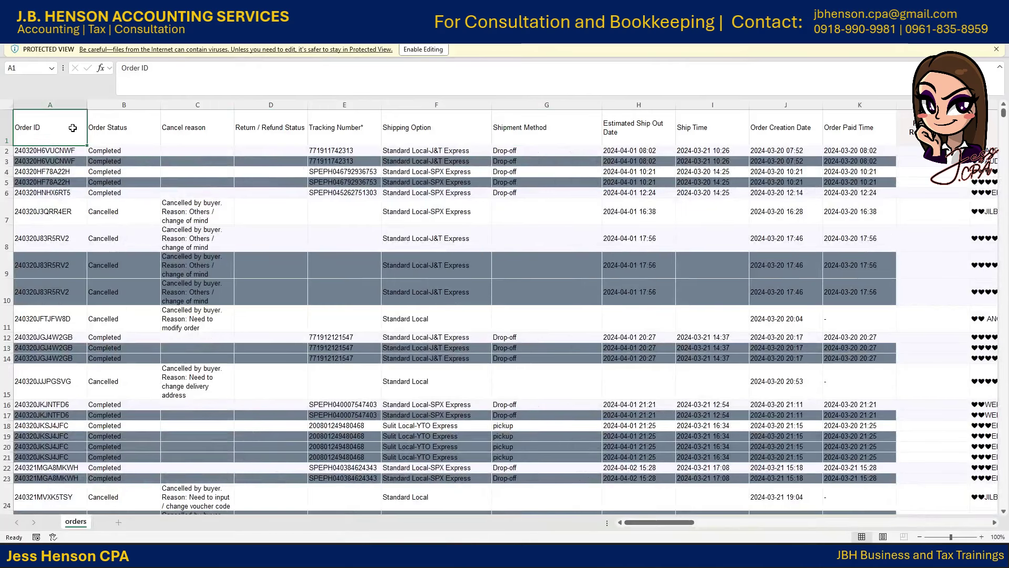
key("ctrl+shift+Right")
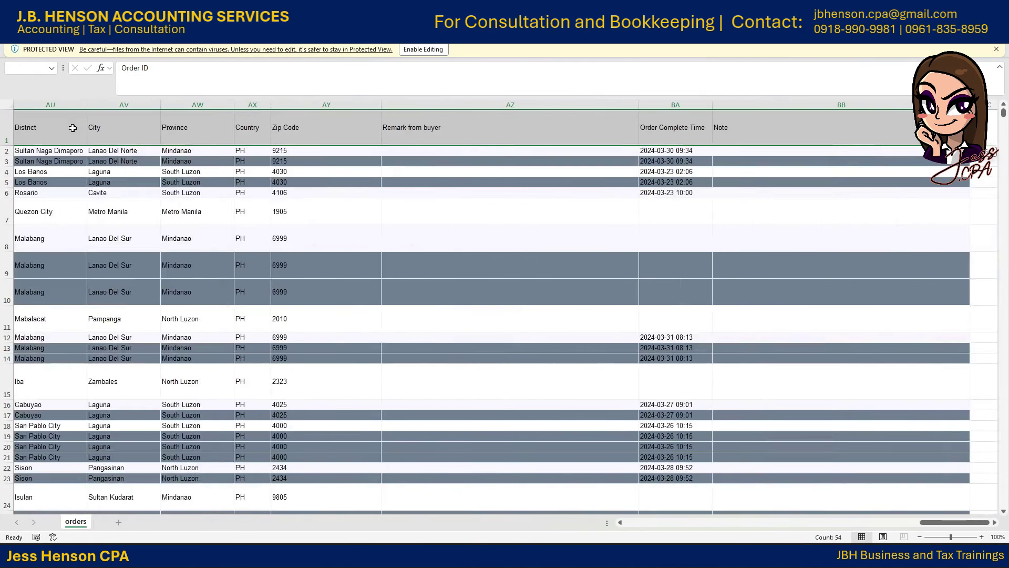
key("ctrl+shift+Down")
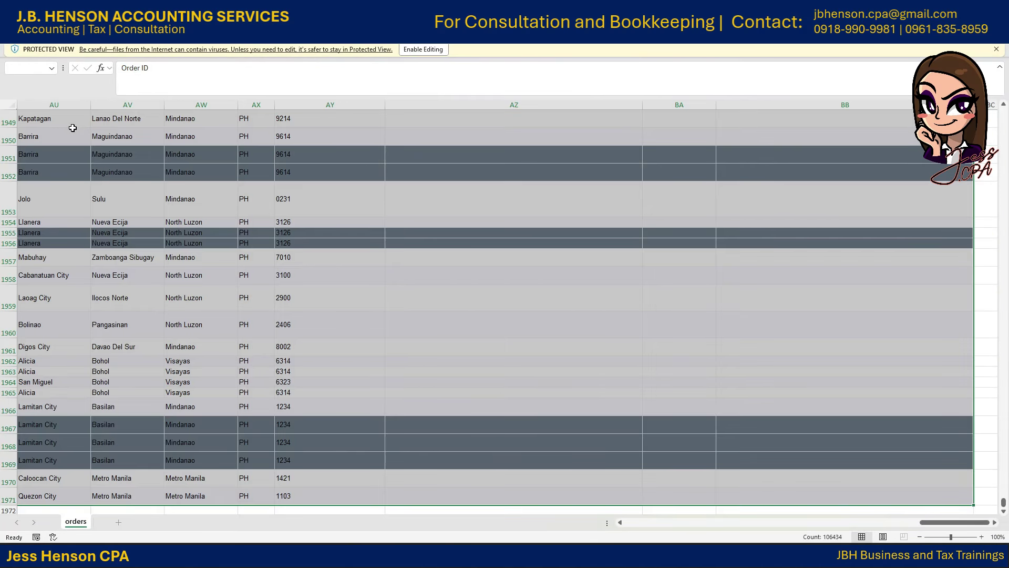
key("ctrl+c")
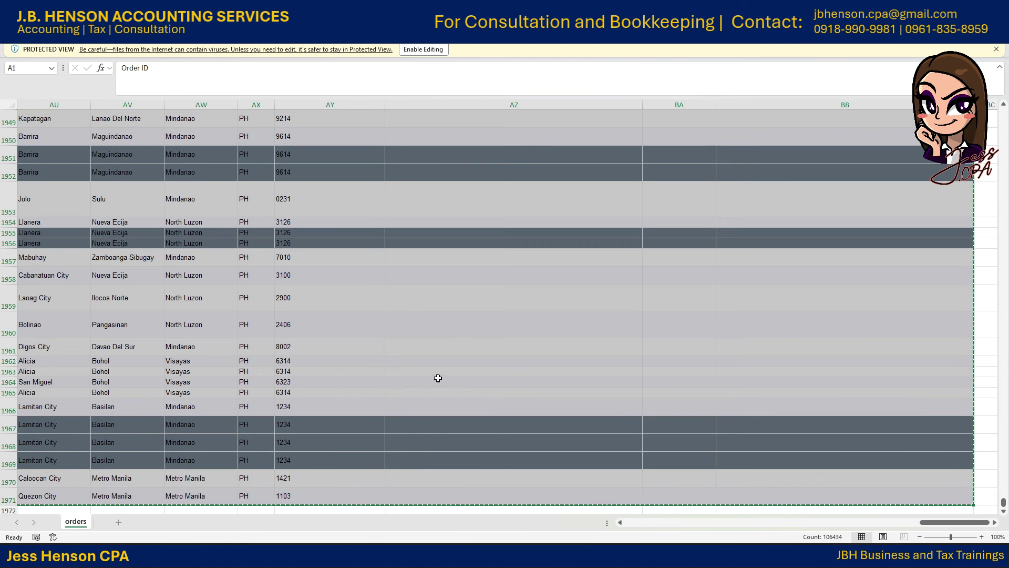
Step: Paste the copied Shopee orders as values only into 1.Shpe_Orders of BOASample, starting at the yellow Order ID cell E10
key("alt+Tab")
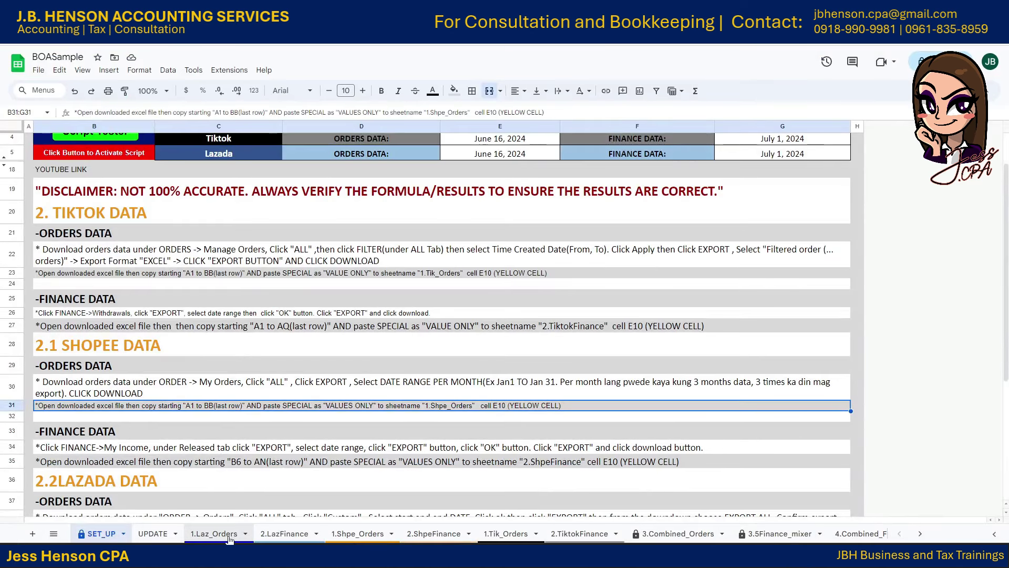
left_click(357, 533)
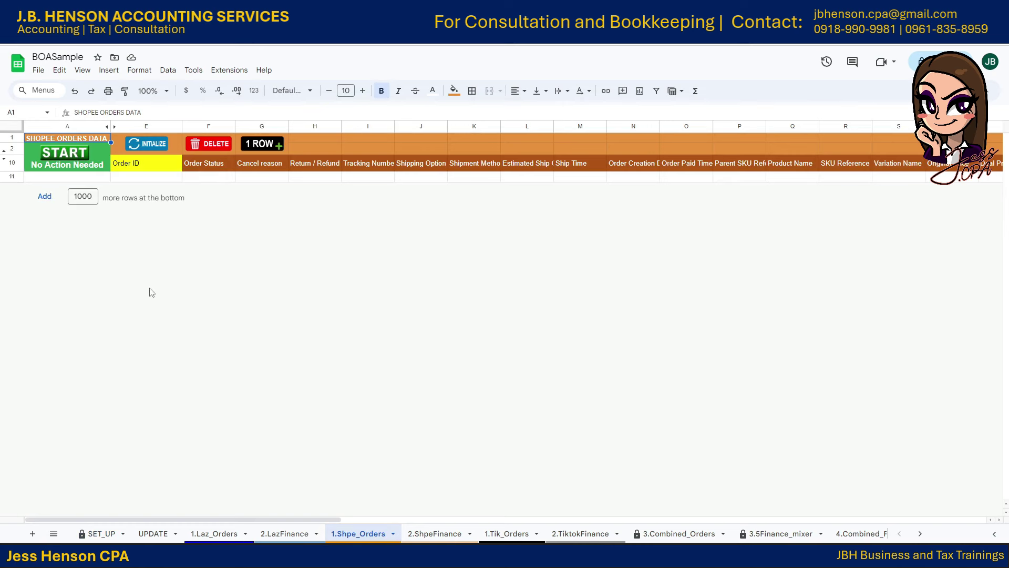
right_click(128, 166)
mouse_move(164, 190)
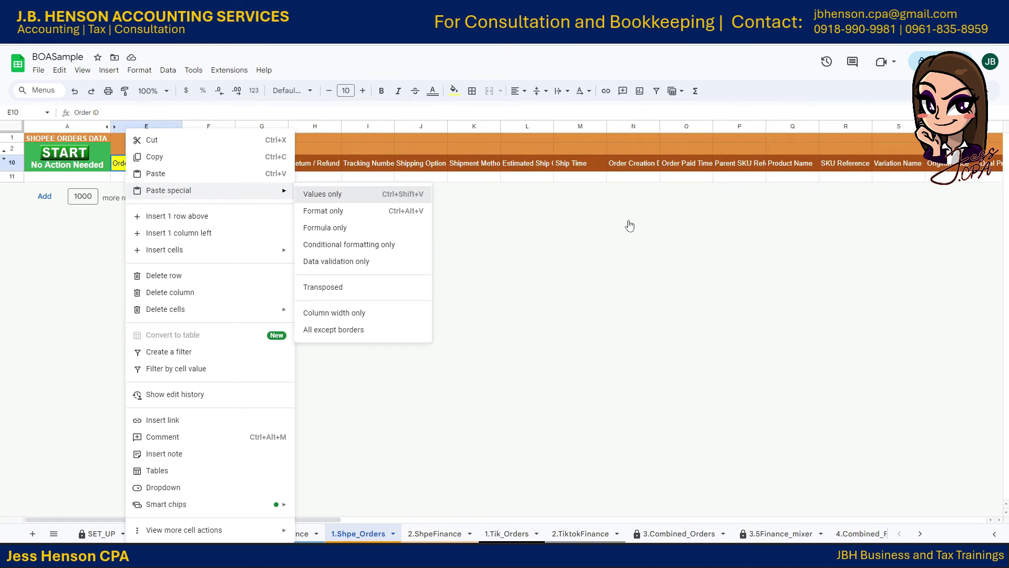
key("ctrl+shift+v")
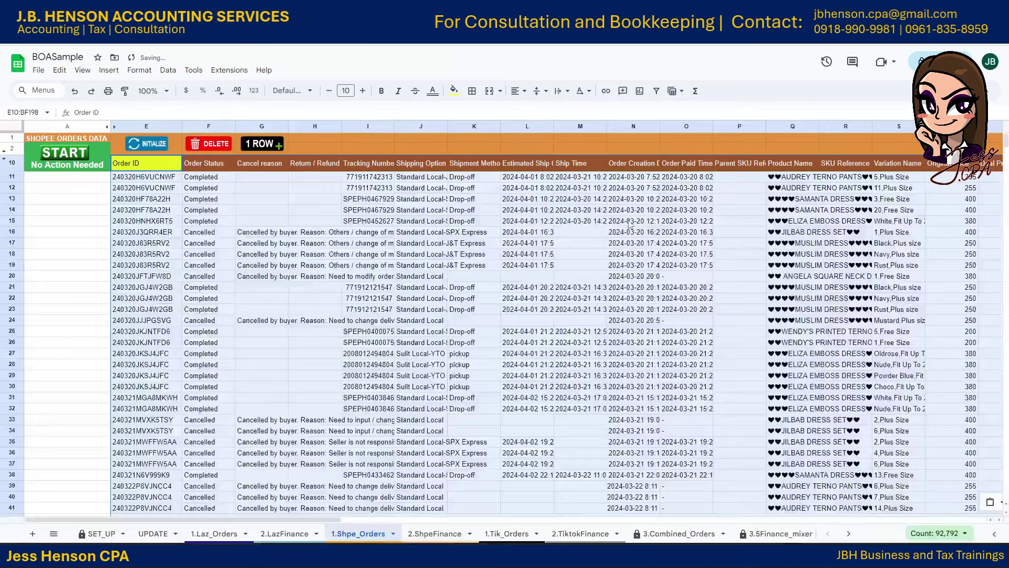
left_click(594, 236)
left_click_drag(345, 520, 202, 534)
left_click(160, 201)
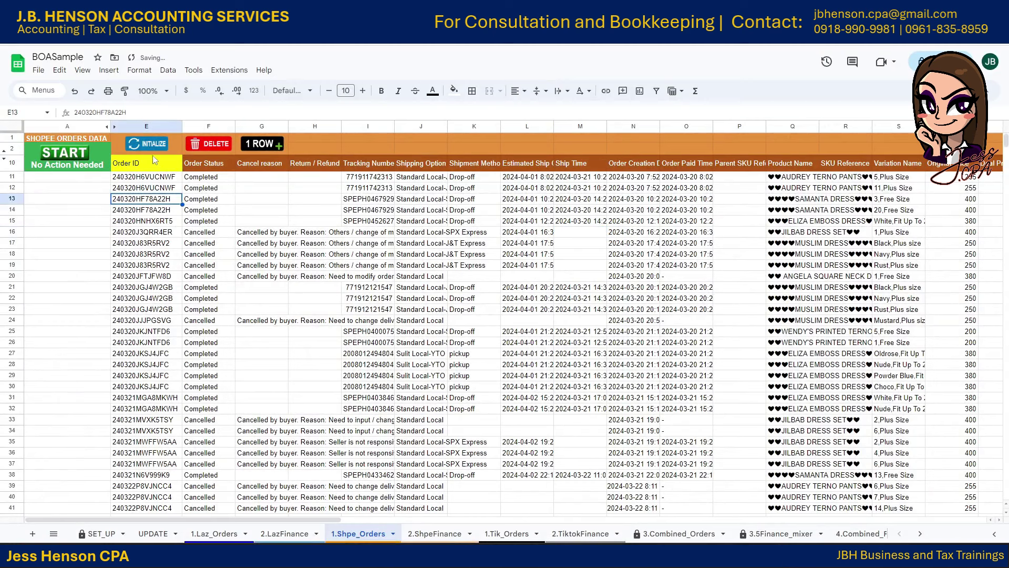
Step: Initialize the pasted orders in 1.Shpe_Orders and process them with the sheet's START function
left_click(149, 146)
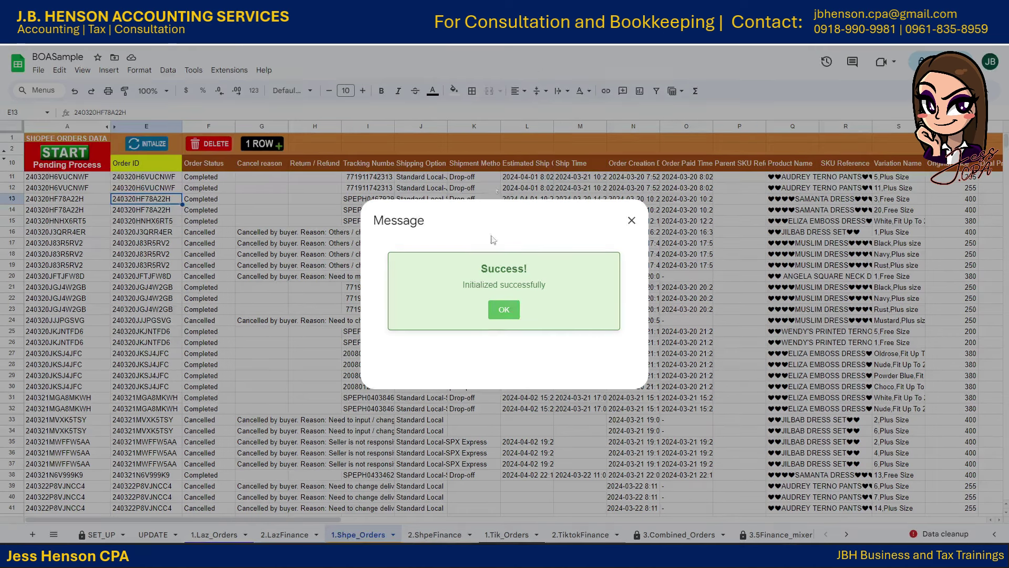
left_click(500, 314)
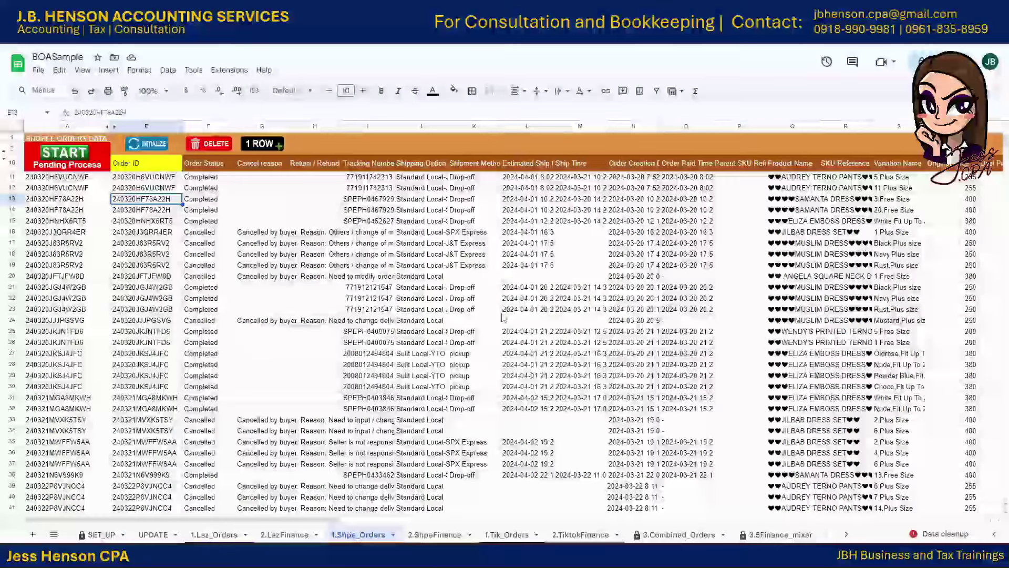
left_click(86, 179)
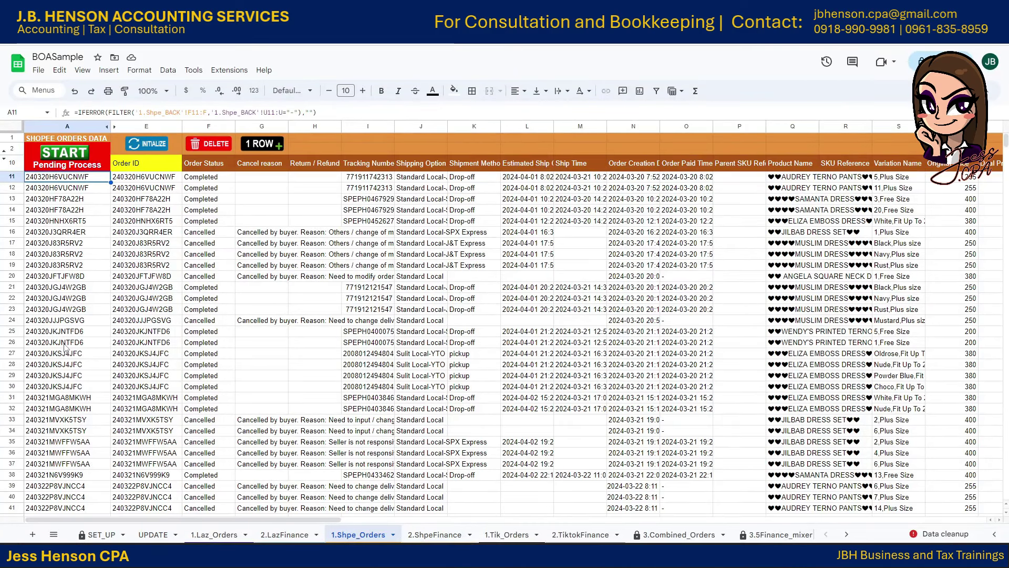
left_click(72, 153)
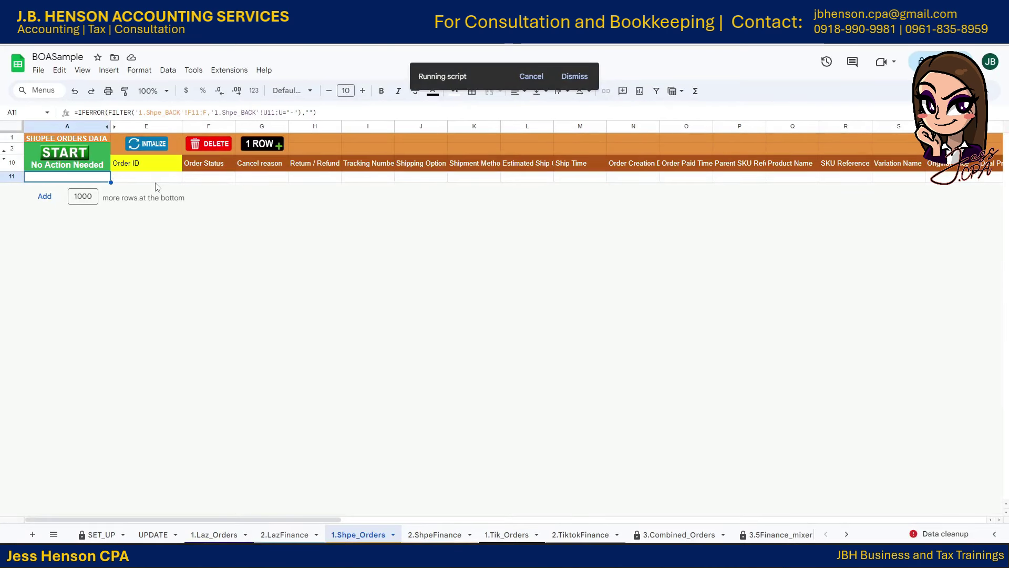
left_click(156, 182)
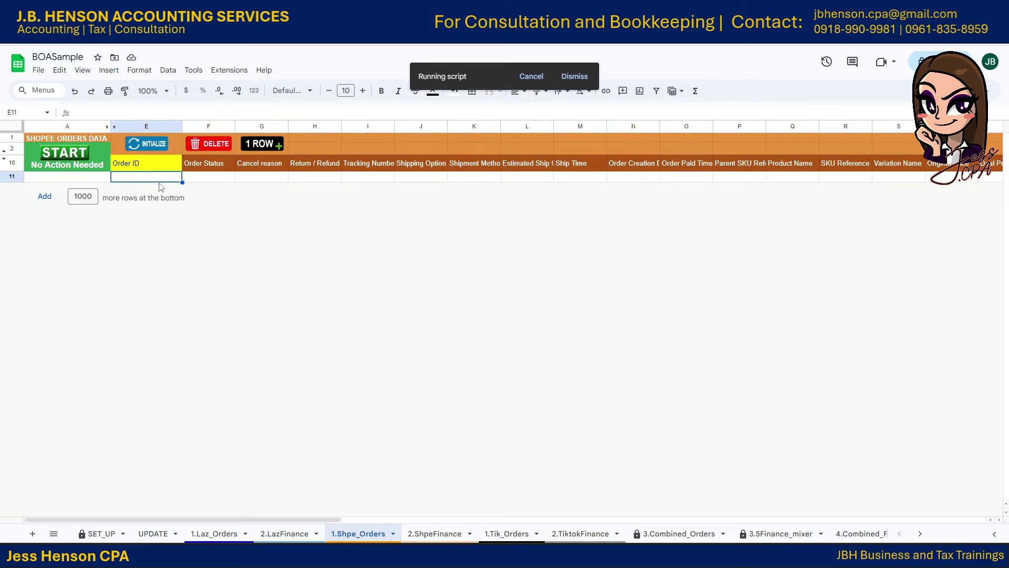
Step: Go to 2.ShpeFinance, open Income.released.ph.20240408_20240806 from the shopee folder and show its Income sheet
left_click(433, 534)
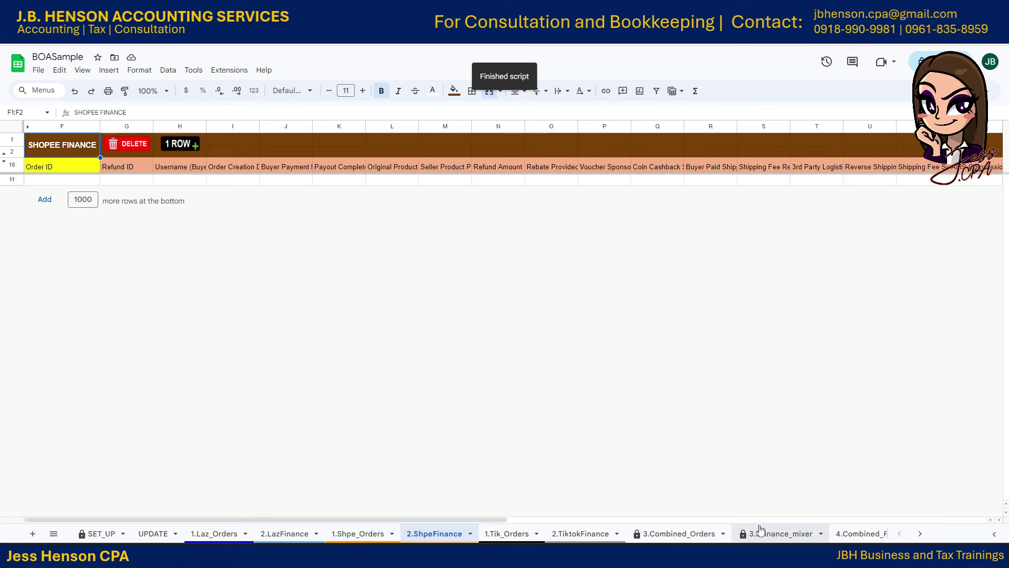
left_click(377, 566)
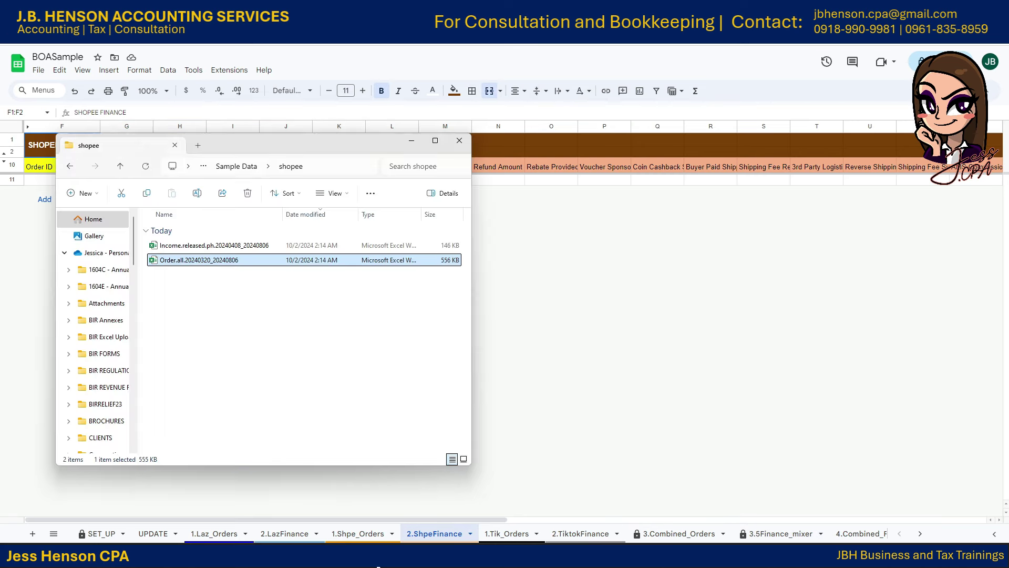
left_click(212, 249)
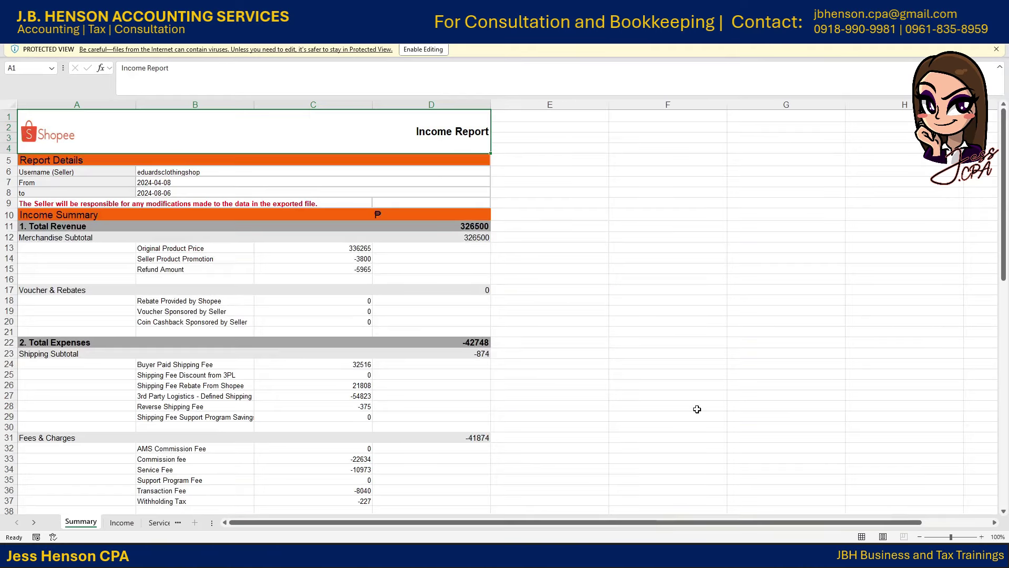
left_click(124, 523)
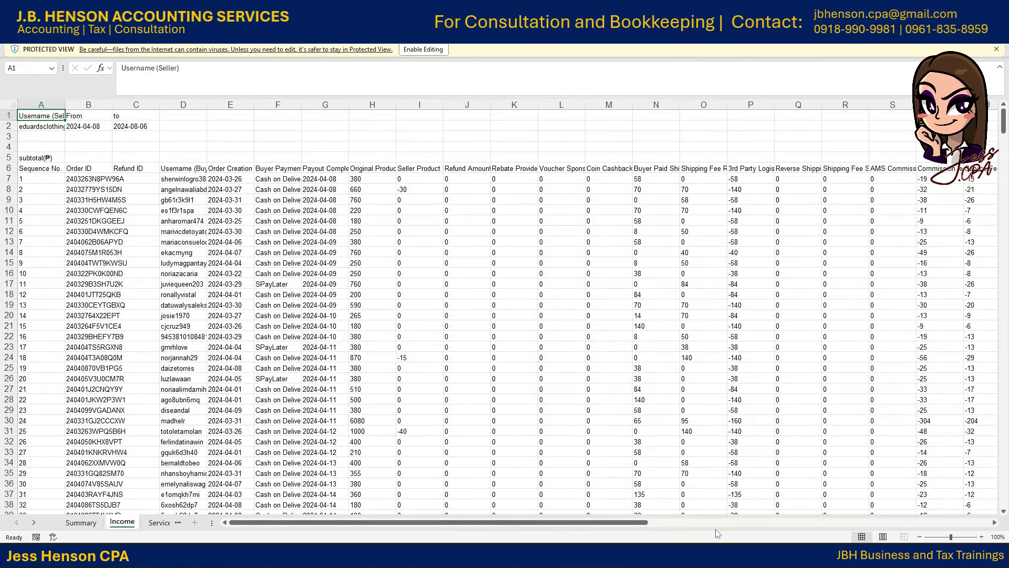
Step: Read the Shopee finance copy and paste instructions in BOASample's SET_UP sheet, then return to the Income sheet of the Shopee export
key("alt+Tab")
left_click(102, 533)
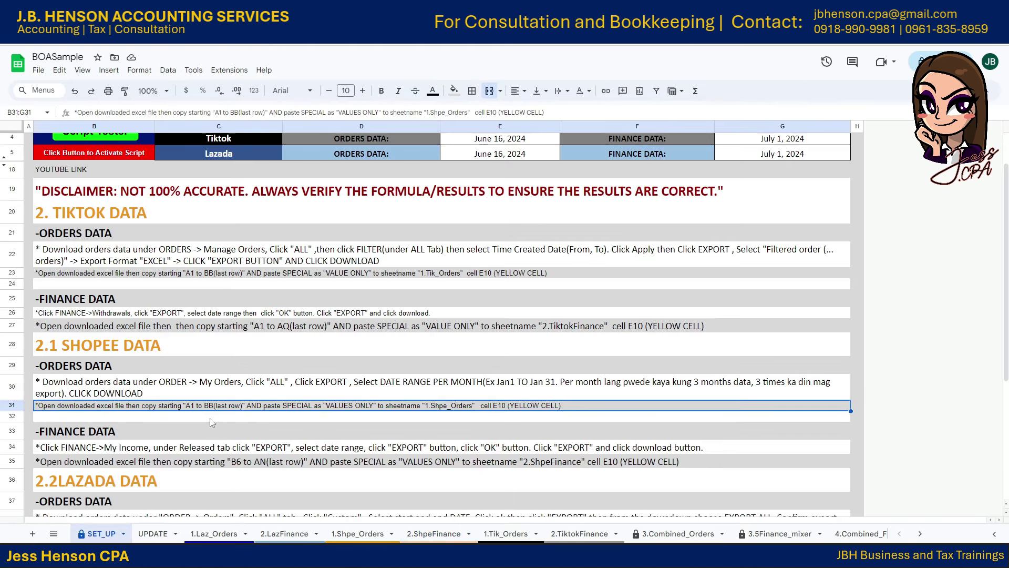
scroll(178, 422, "down", 3)
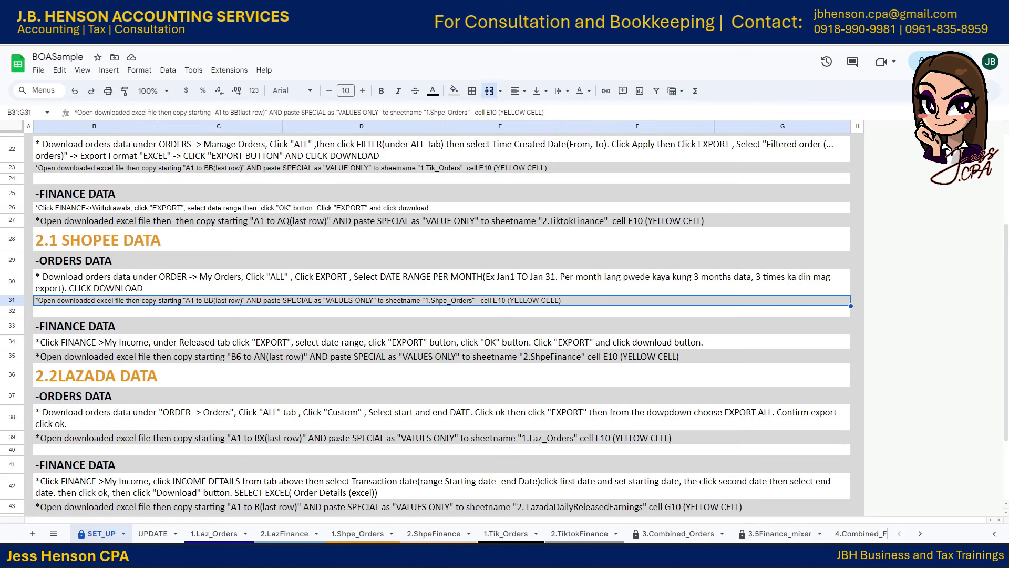
mouse_move(778, 552)
left_click(928, 532)
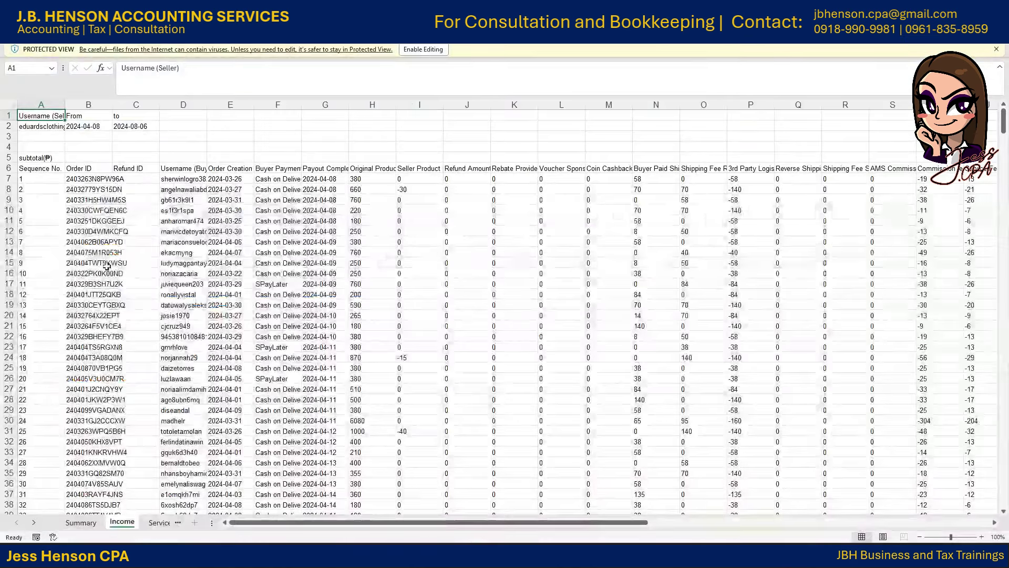
Step: Check the extent of the Income header row from Order ID in B6 against the column range given in SET_UP
left_click(89, 181)
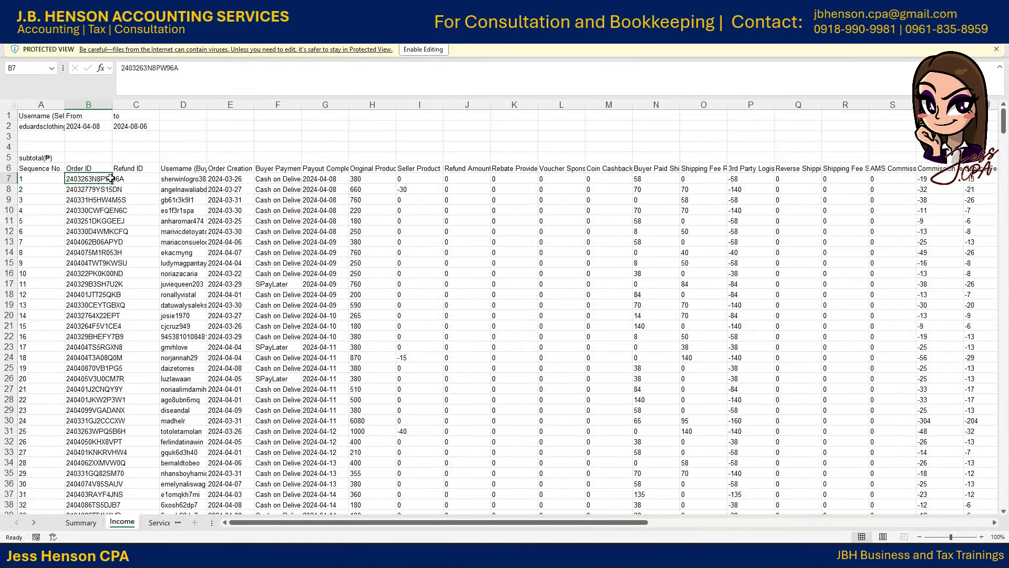
left_click(90, 171)
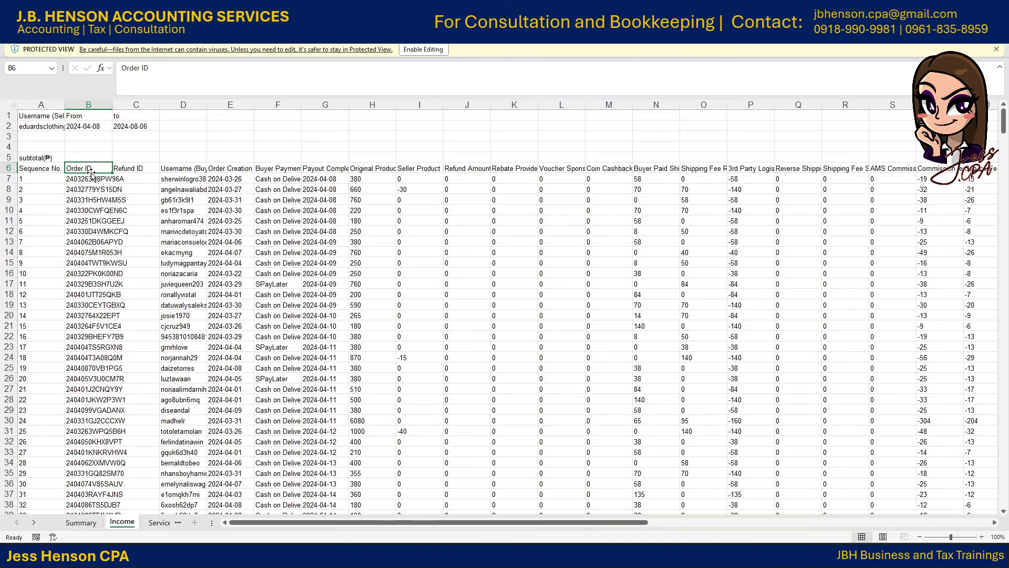
key("ctrl+shift+Right")
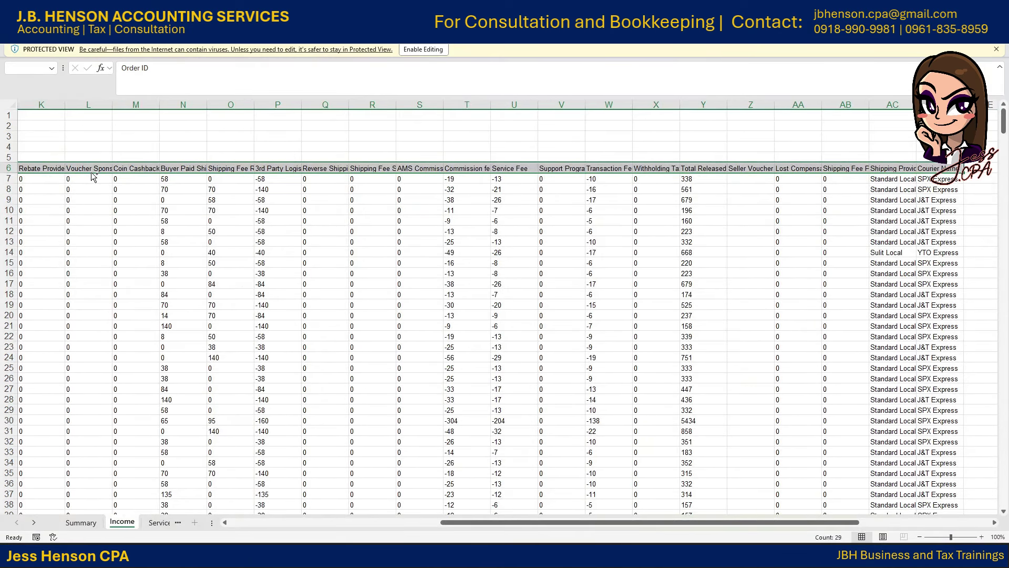
left_click(777, 500)
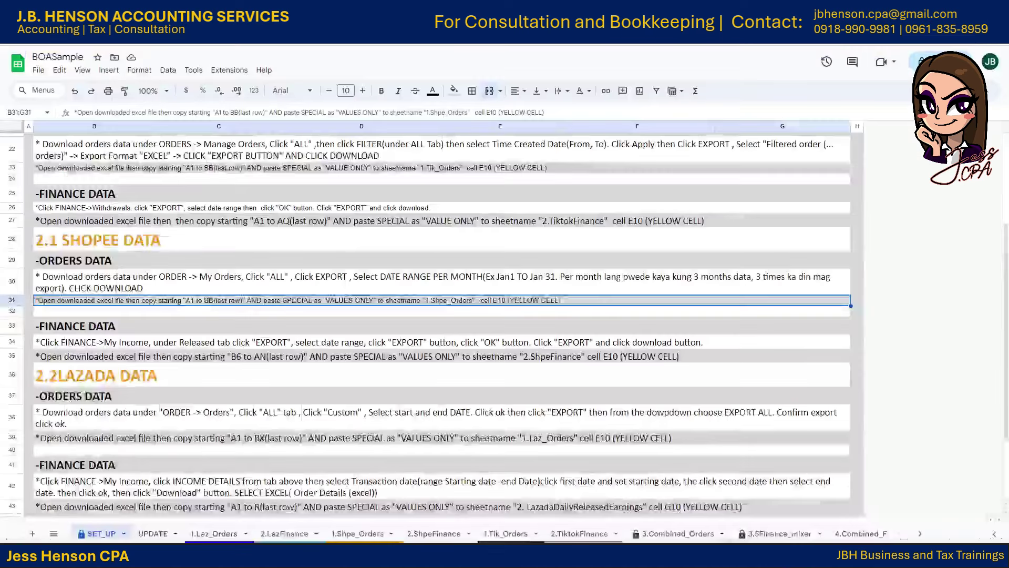
key("alt+Tab")
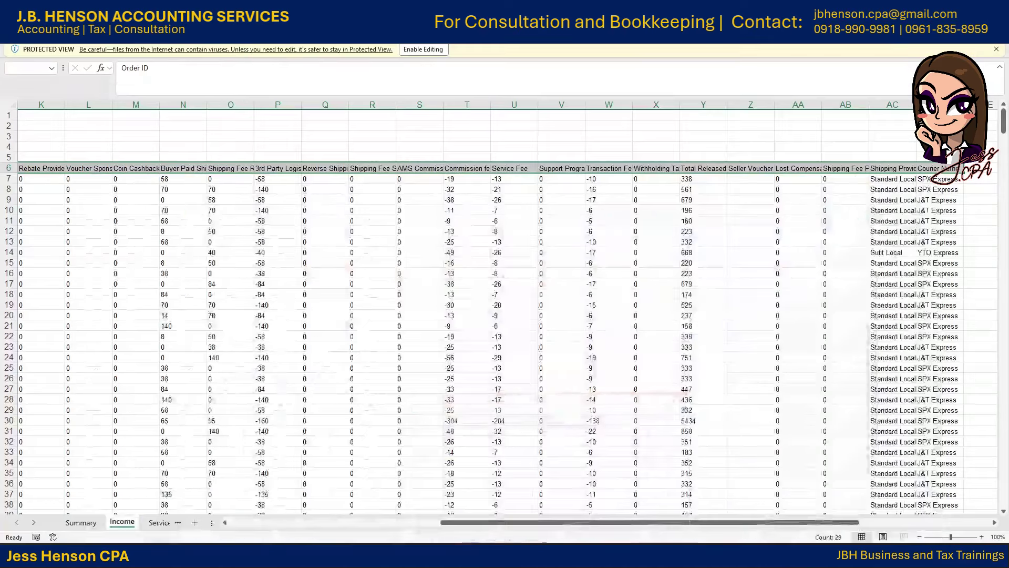
key("alt+Tab")
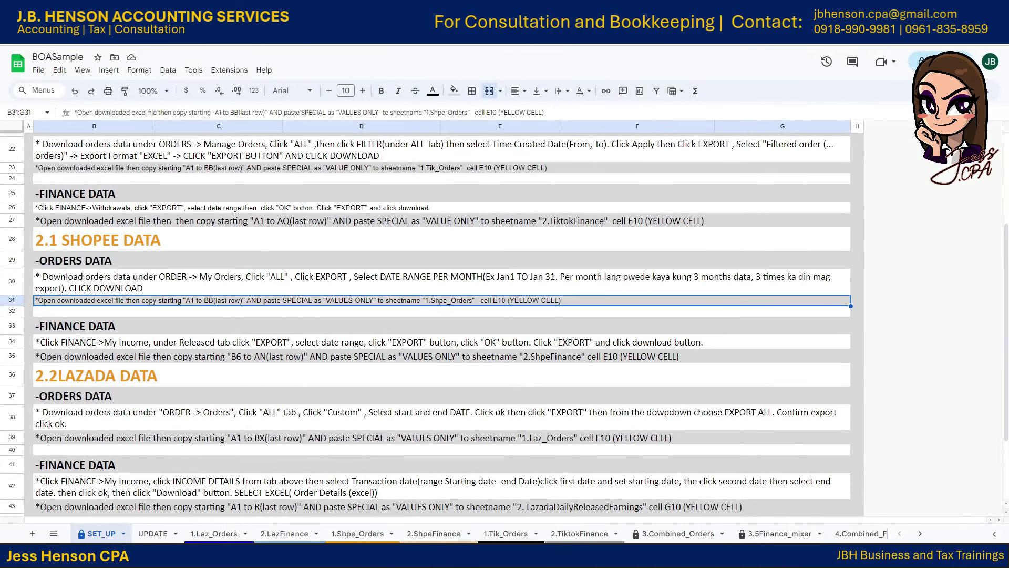
Step: In the Income sheet, copy the data from Order ID in B6 through the Courier Name column down to the last row
key("alt+Tab")
left_click_drag(756, 523, 548, 522)
left_click(86, 168)
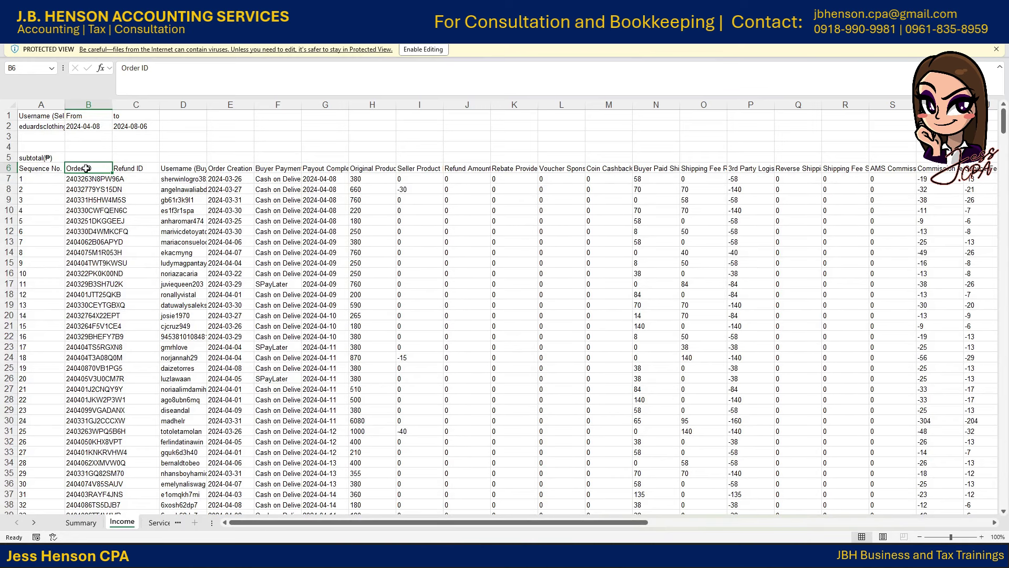
key("ctrl+shift+Right")
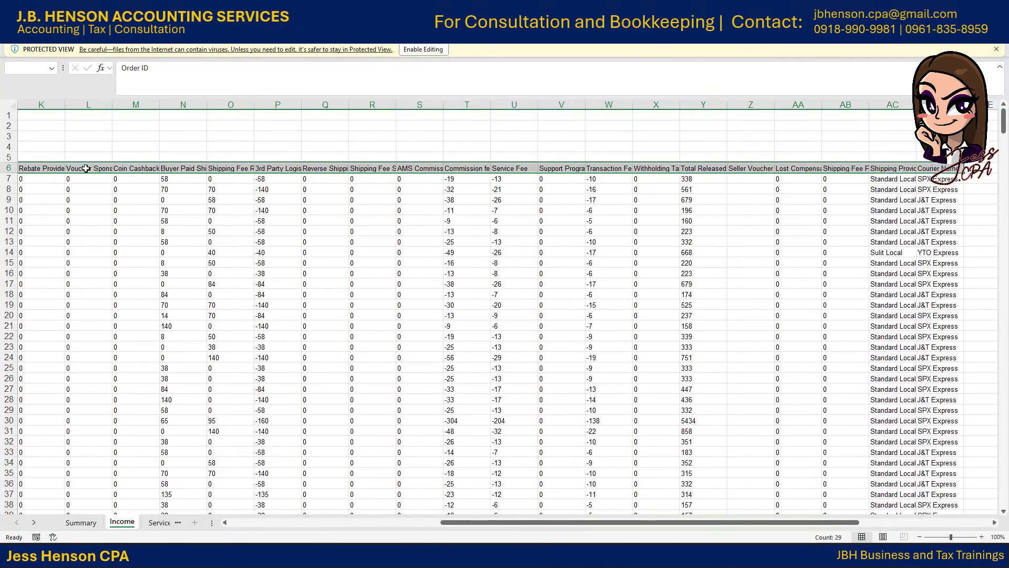
key("ctrl+shift+Down")
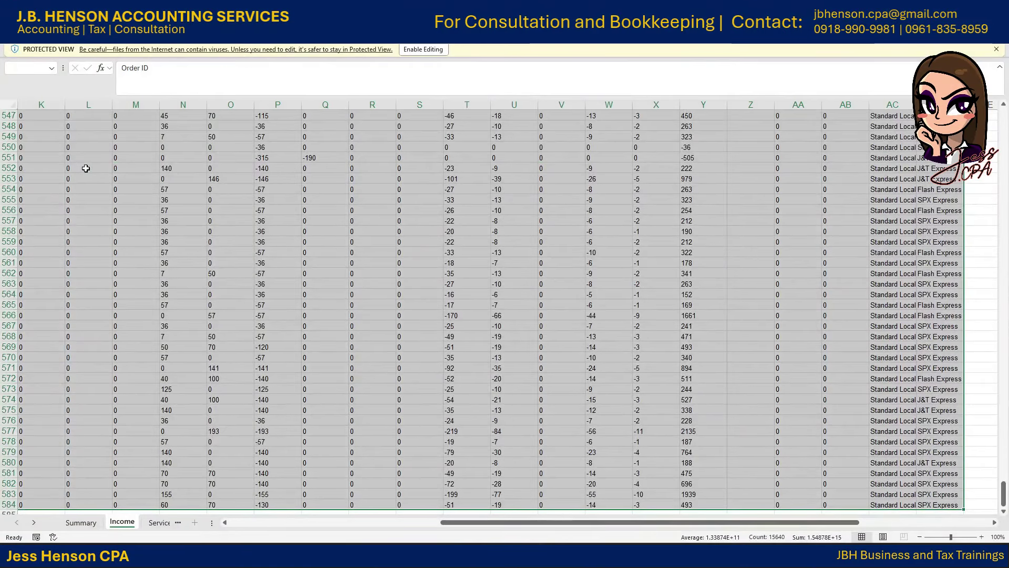
key("ctrl+c")
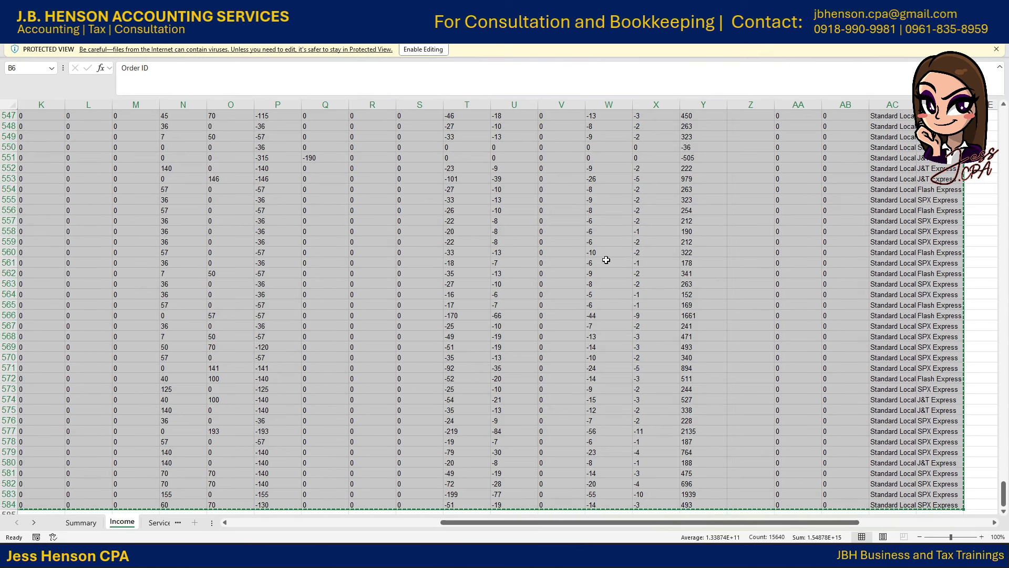
Step: Paste the copied Shopee income as values only into 2.ShpeFinance of BOASample, starting at the yellow Order ID cell F10
key("alt+Tab")
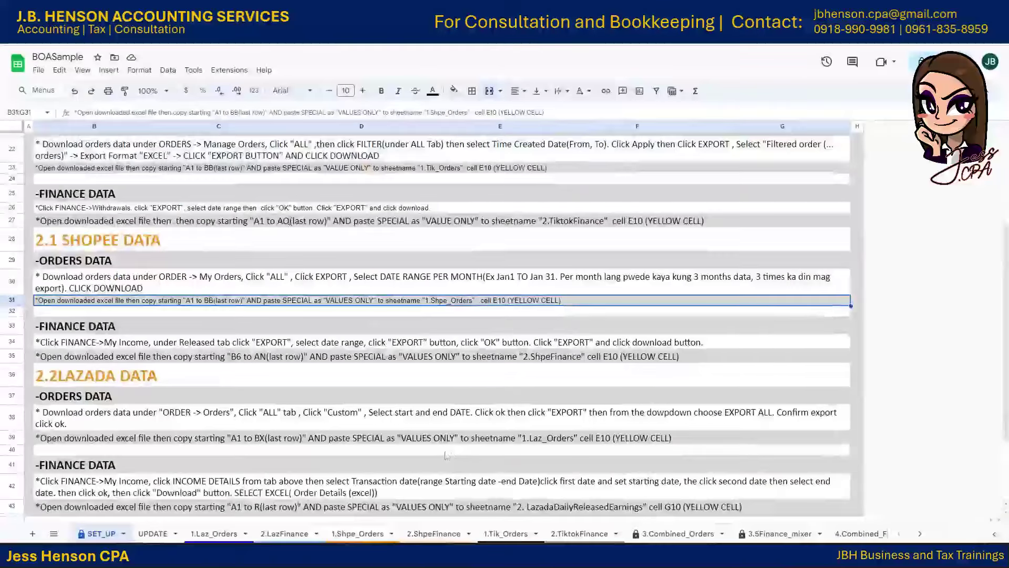
left_click(433, 534)
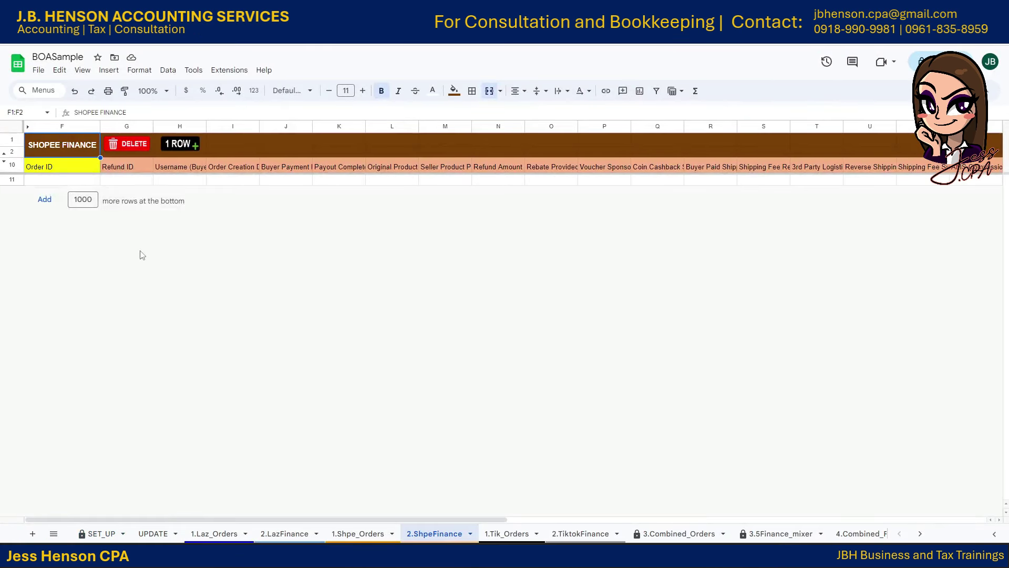
right_click(82, 167)
mouse_move(165, 192)
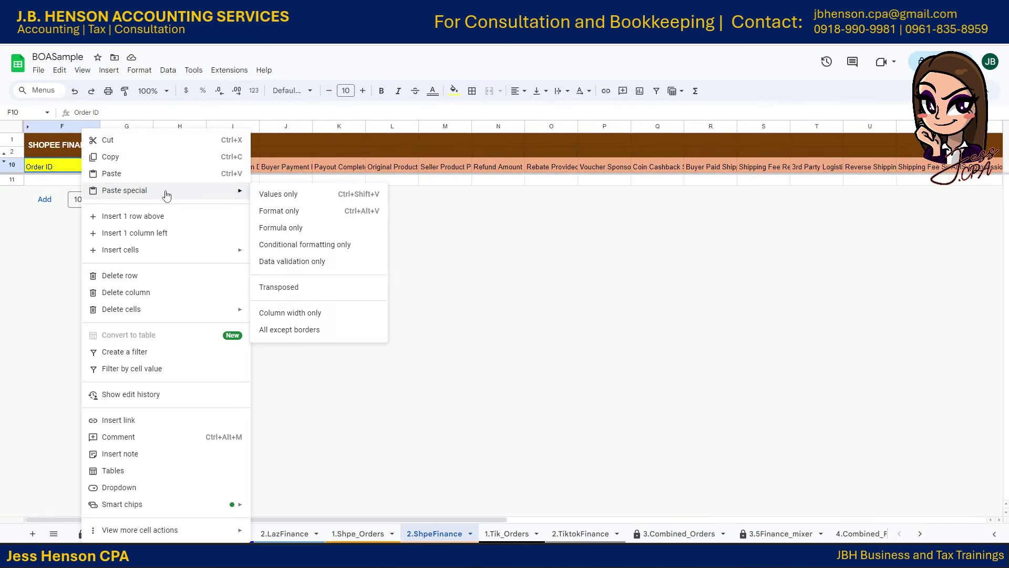
left_click(279, 194)
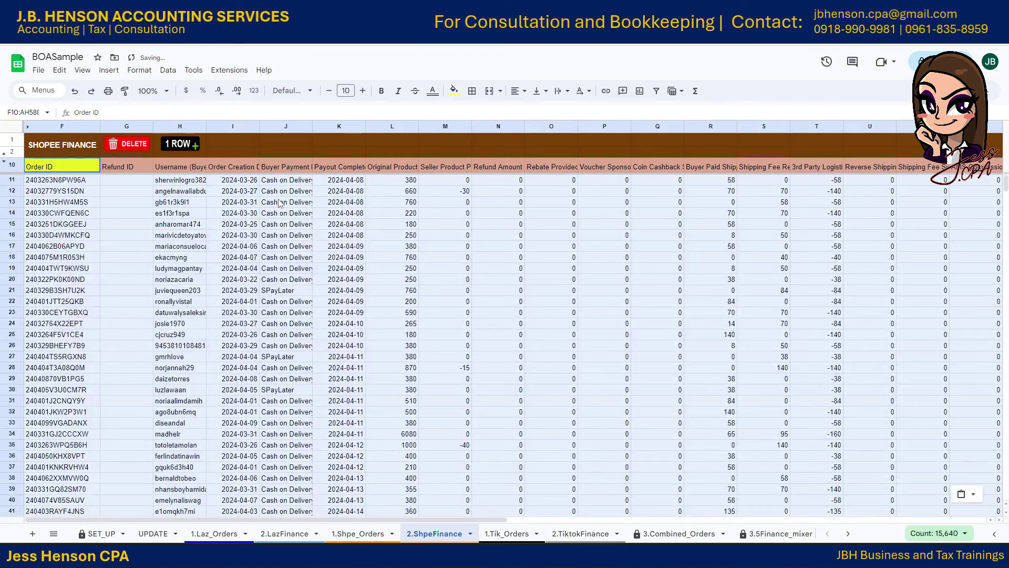
left_click(392, 268)
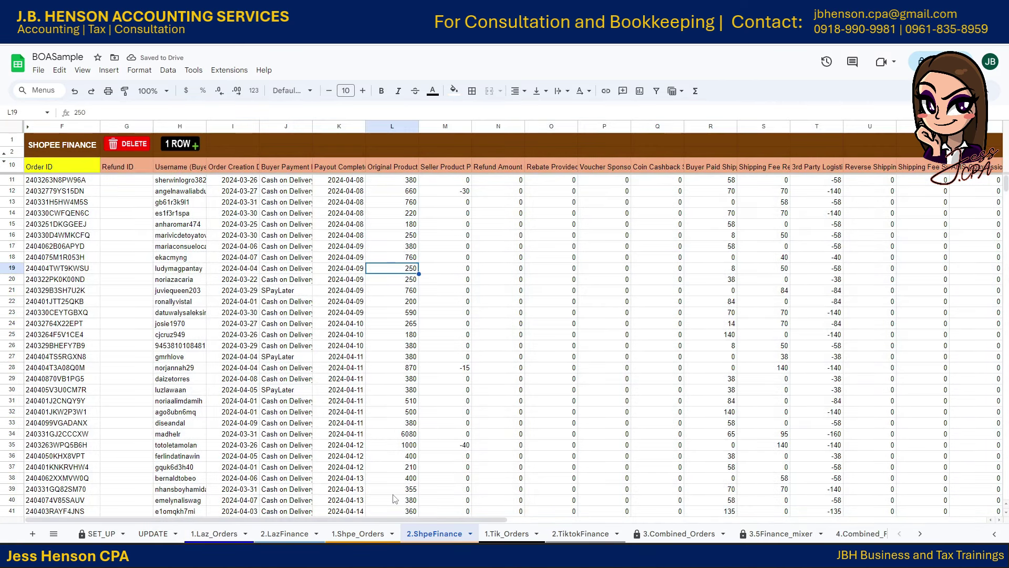
mouse_move(398, 519)
left_mouse_down()
mouse_move(841, 518)
mouse_move(396, 517)
left_mouse_up()
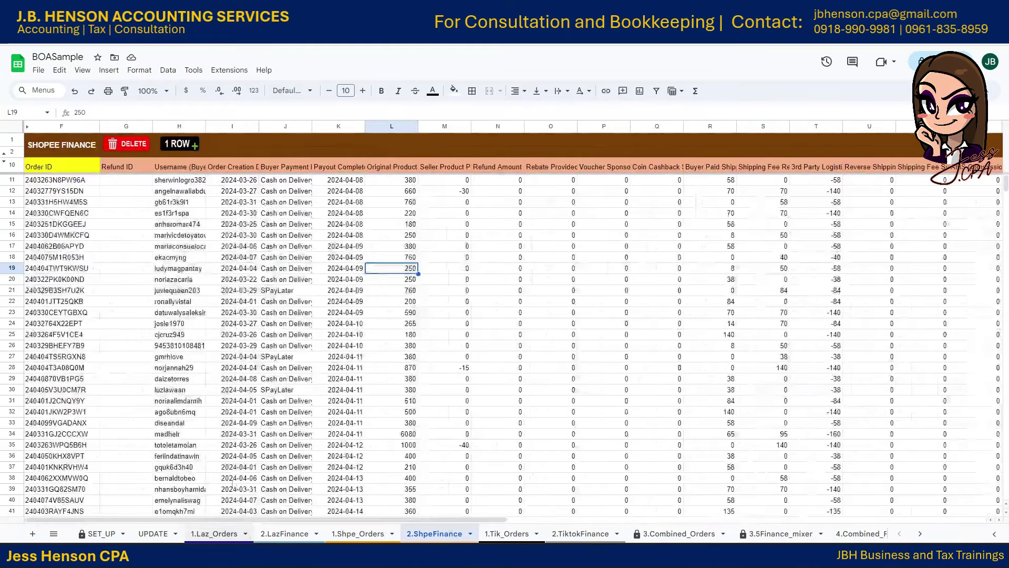
left_click(179, 379)
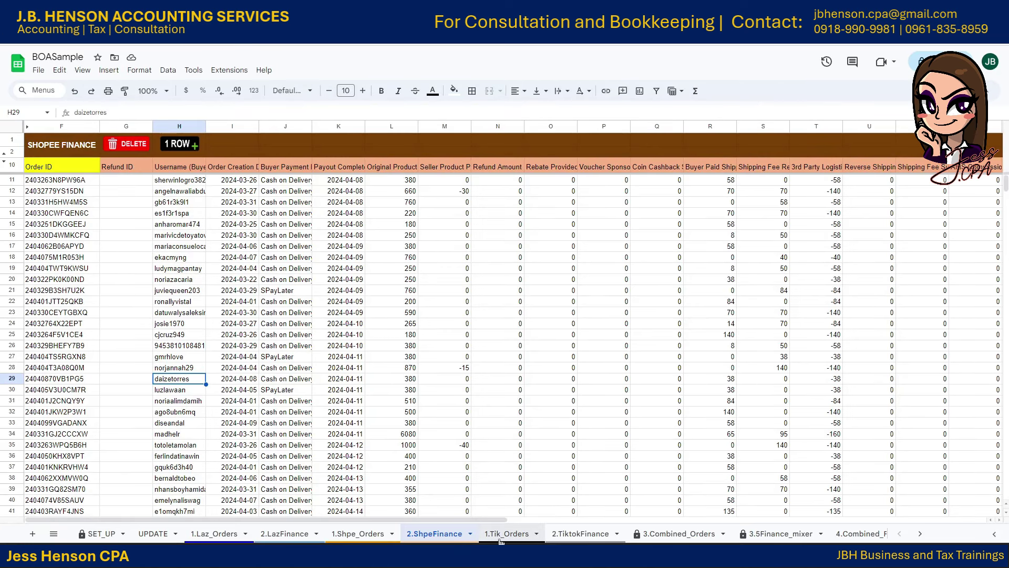
left_click(518, 536)
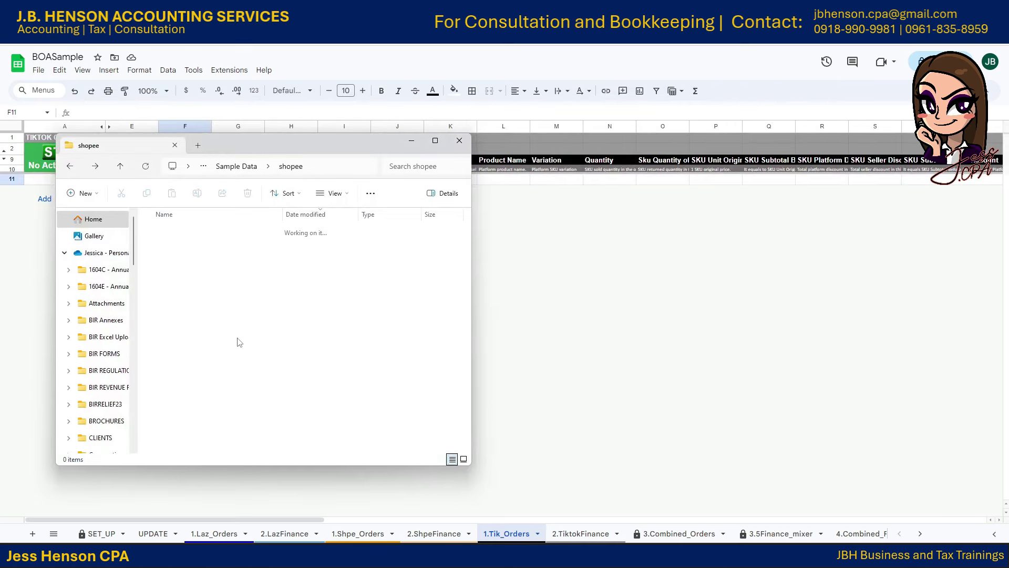
key("alt+Left")
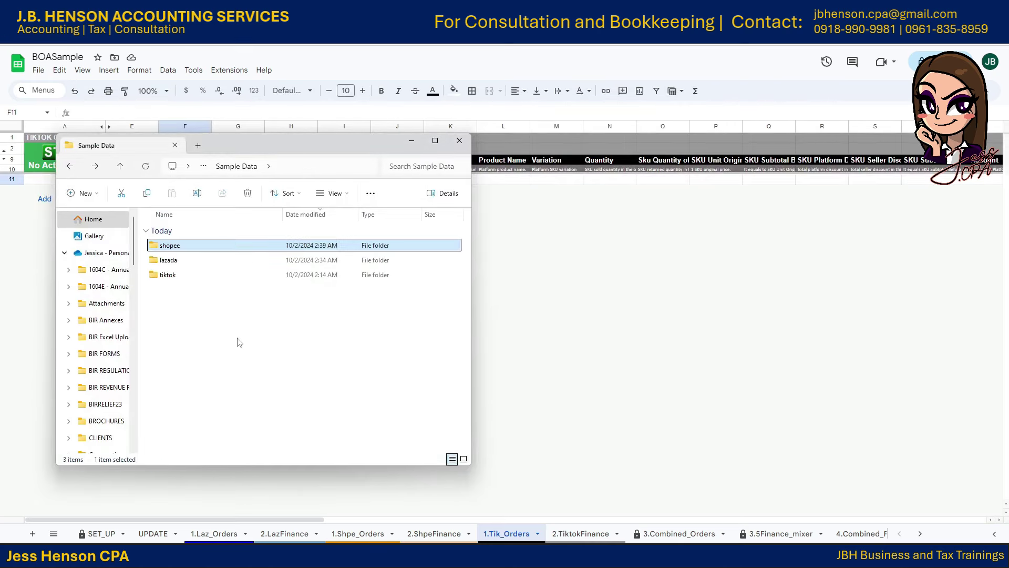
double_click(239, 276)
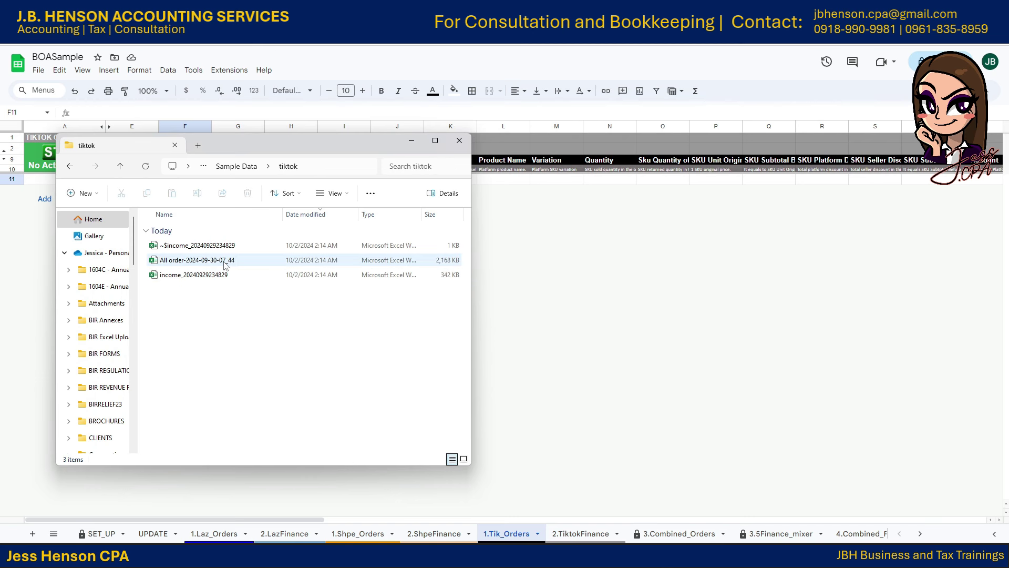
double_click(293, 259)
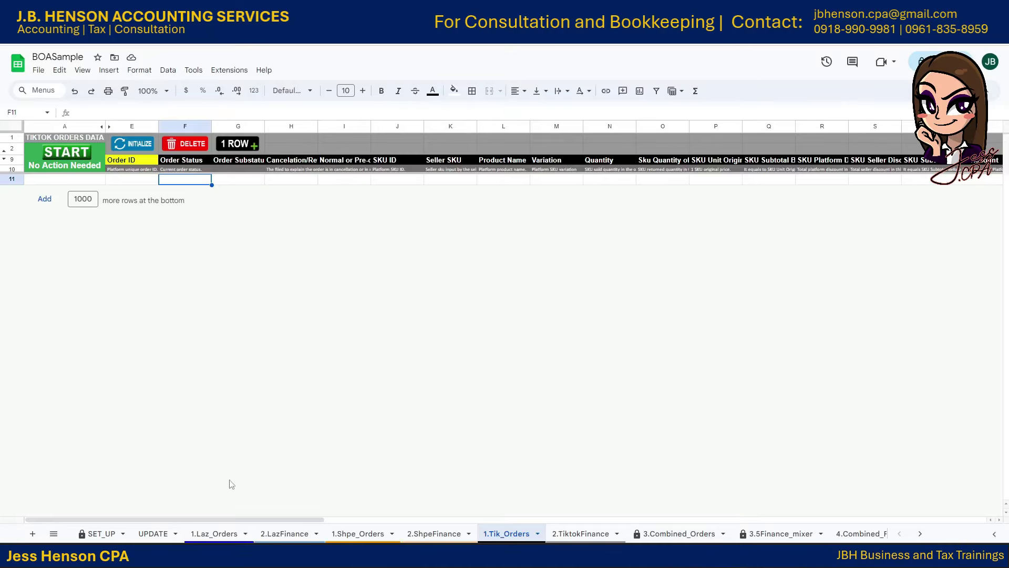
left_click(105, 534)
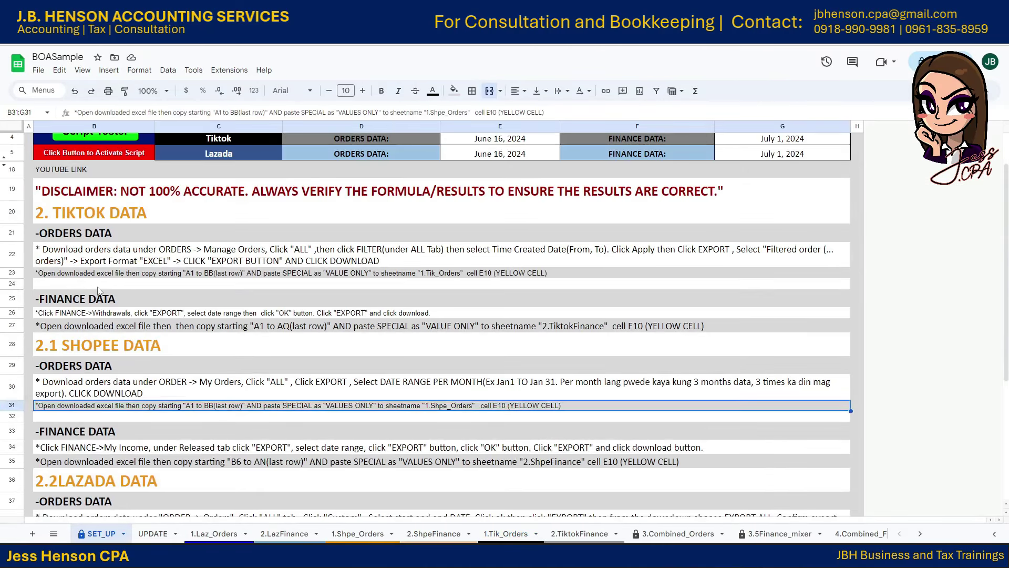
left_click(105, 274)
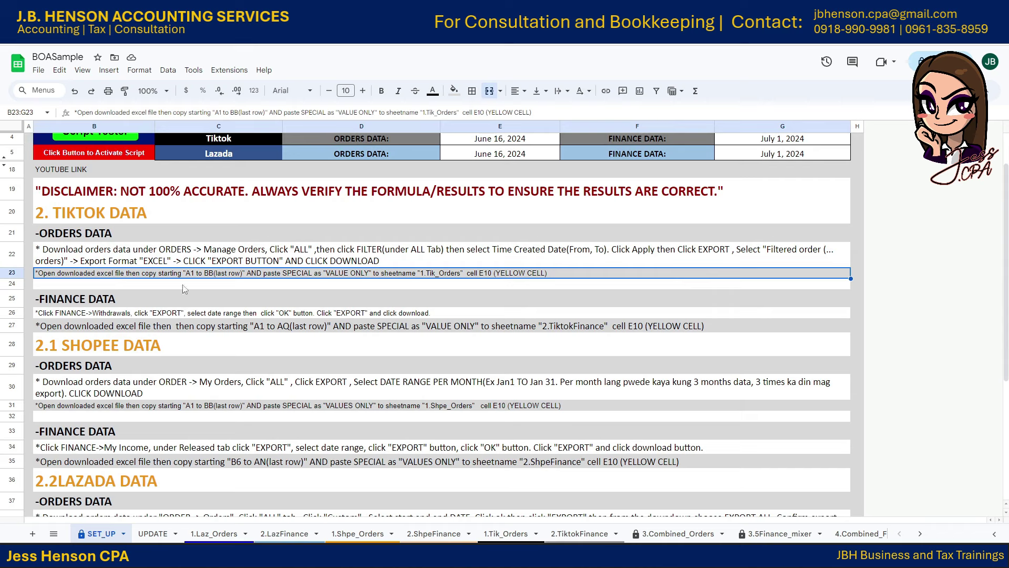
mouse_move(909, 526)
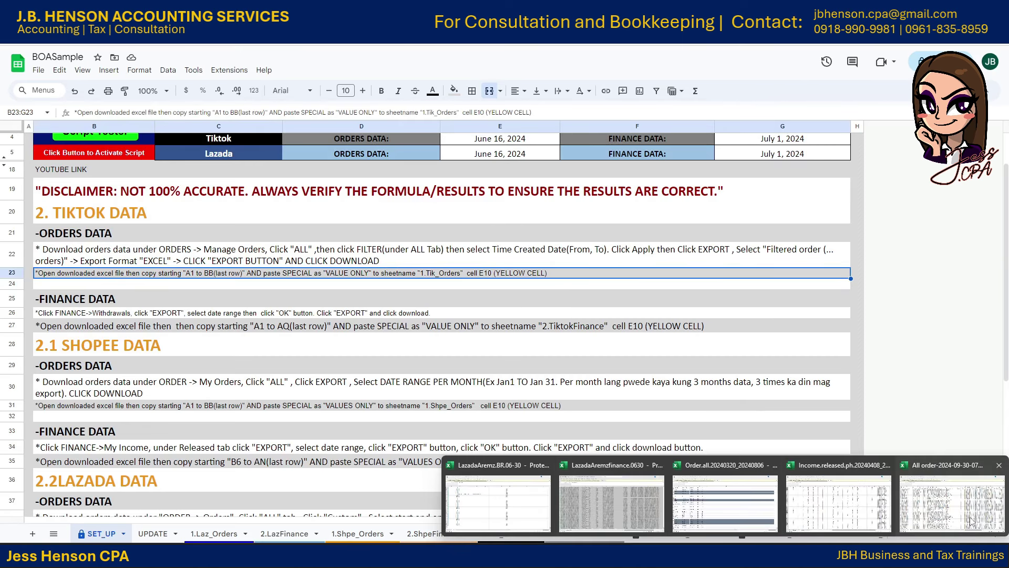
left_click(955, 510)
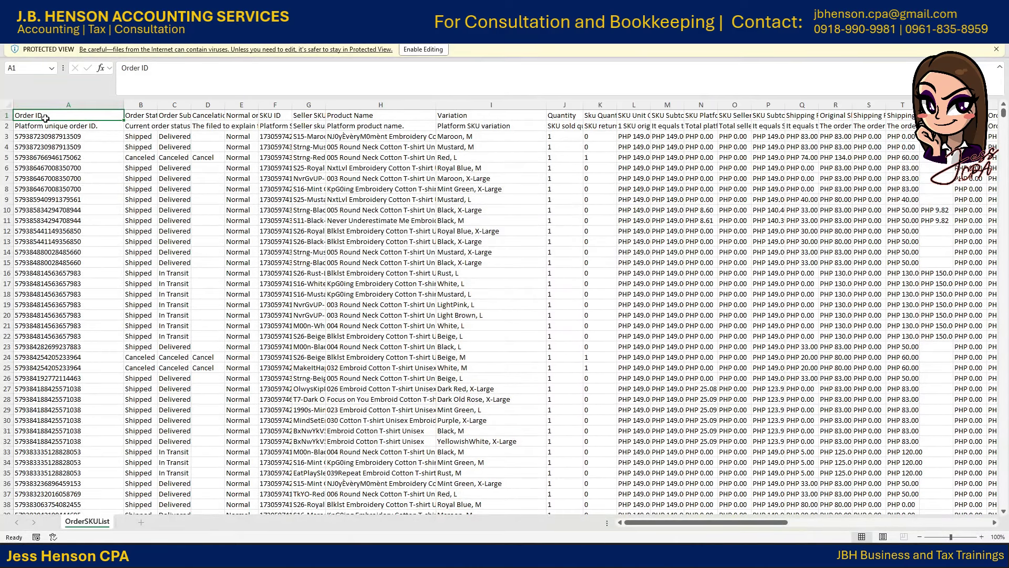
key("ctrl+shift+Right")
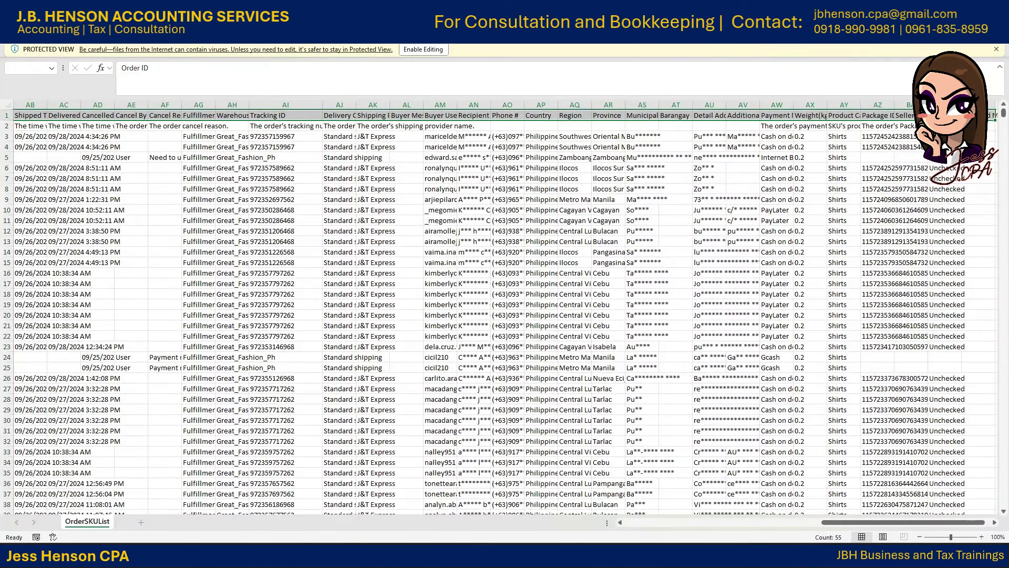
key("ctrl+shift+Down")
scroll(832, 274, "up", 5)
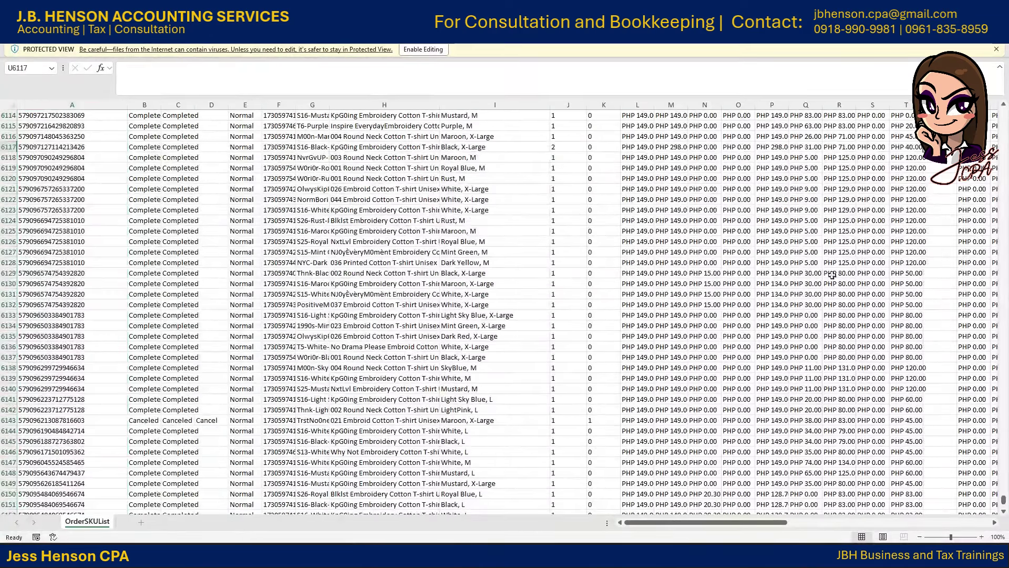
left_click_drag(872, 293, 873, 283)
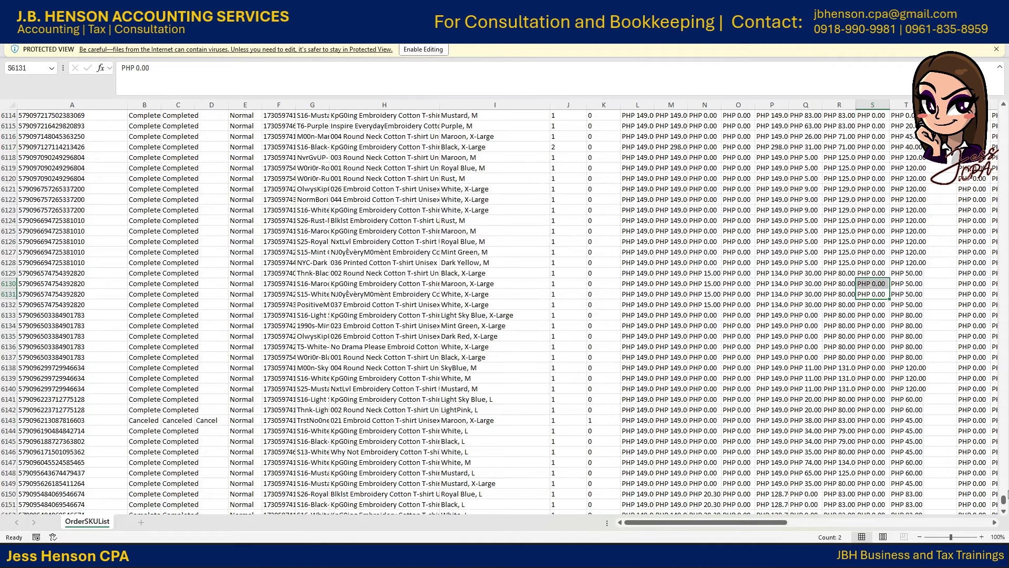
left_click_drag(1004, 498, 1004, 111)
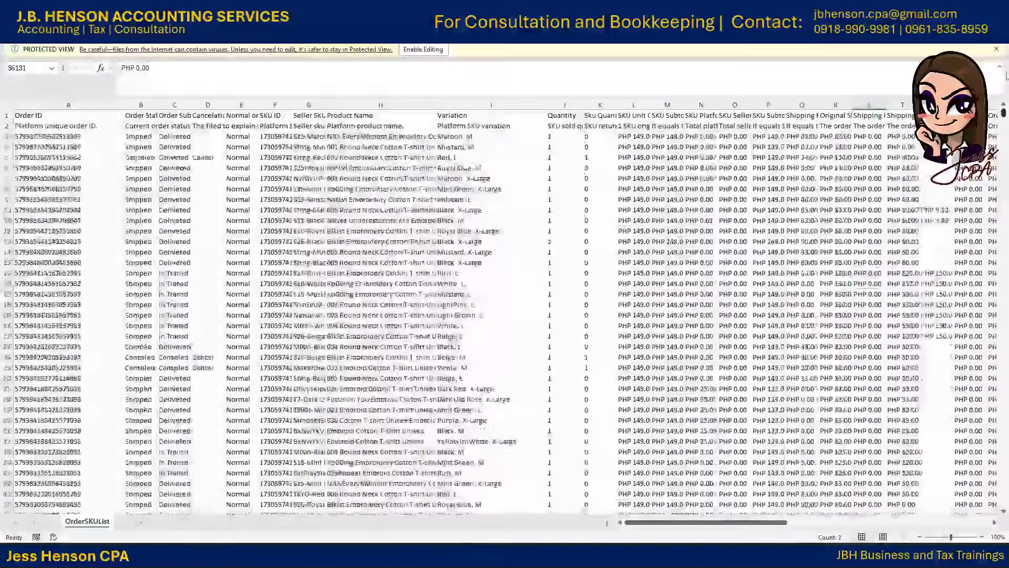
Step: In OrderSKUList, copy the TikTok orders from Order ID in A1 through the last header column down to the last row
left_click(42, 115)
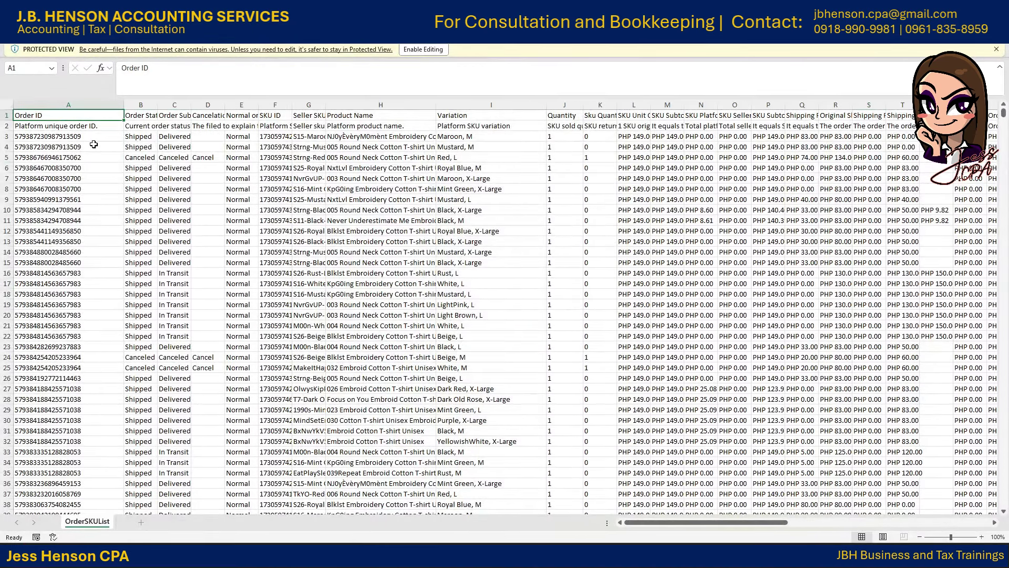
key("ctrl+shift+Right")
key("ctrl+shift+Down")
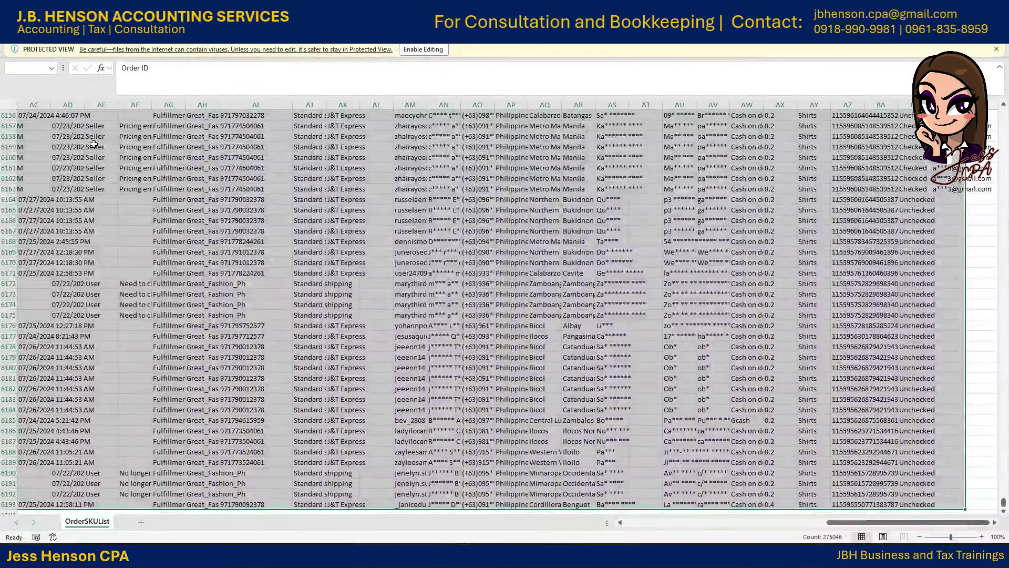
key("ctrl+c")
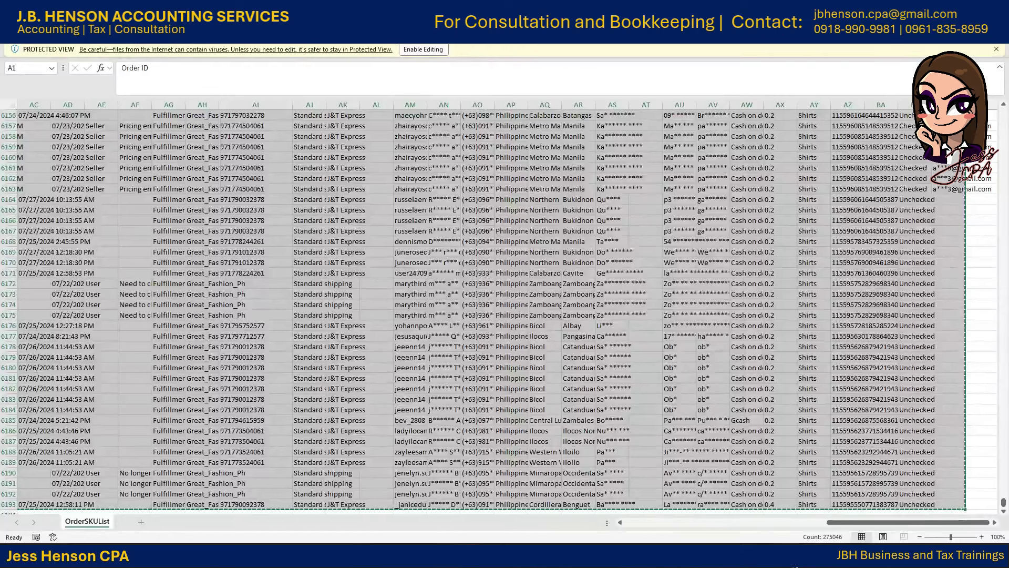
Step: Paste the copied TikTok orders as values only into 1.Tik_Orders of BOASample, starting at the yellow Order ID cell E9
key("alt+Tab")
left_click(533, 533)
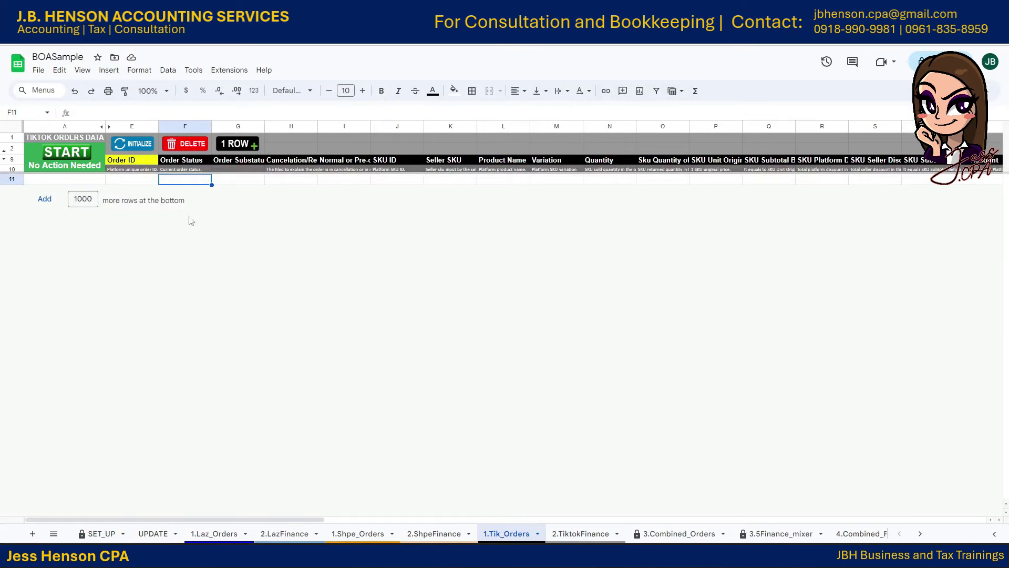
left_click(135, 160)
right_click(135, 160)
mouse_move(185, 197)
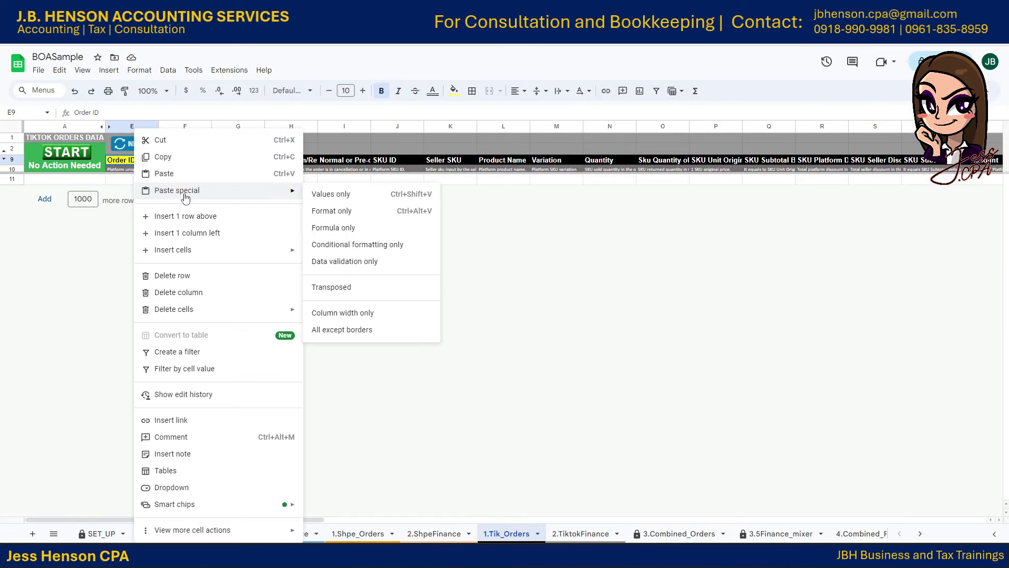
left_click(330, 194)
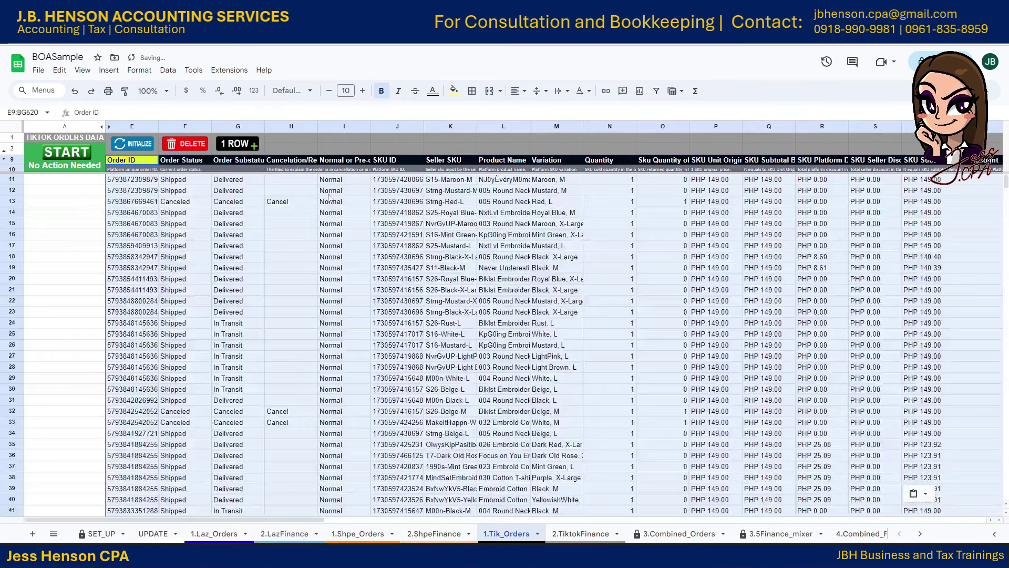
left_click(349, 248)
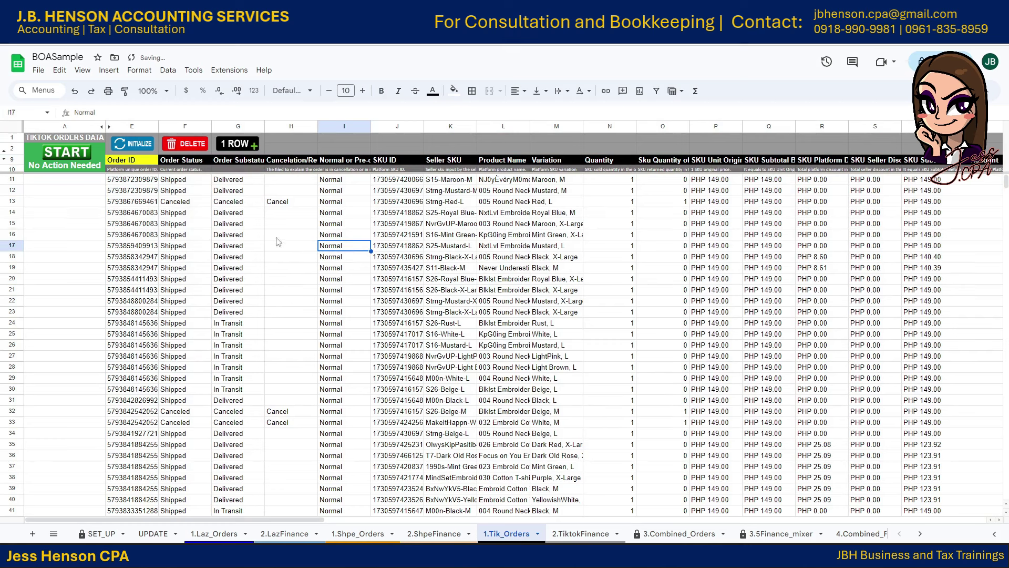
Step: Run the INITIALIZE script on the pasted TikTok orders, close its message, and run START to process them
left_click(134, 145)
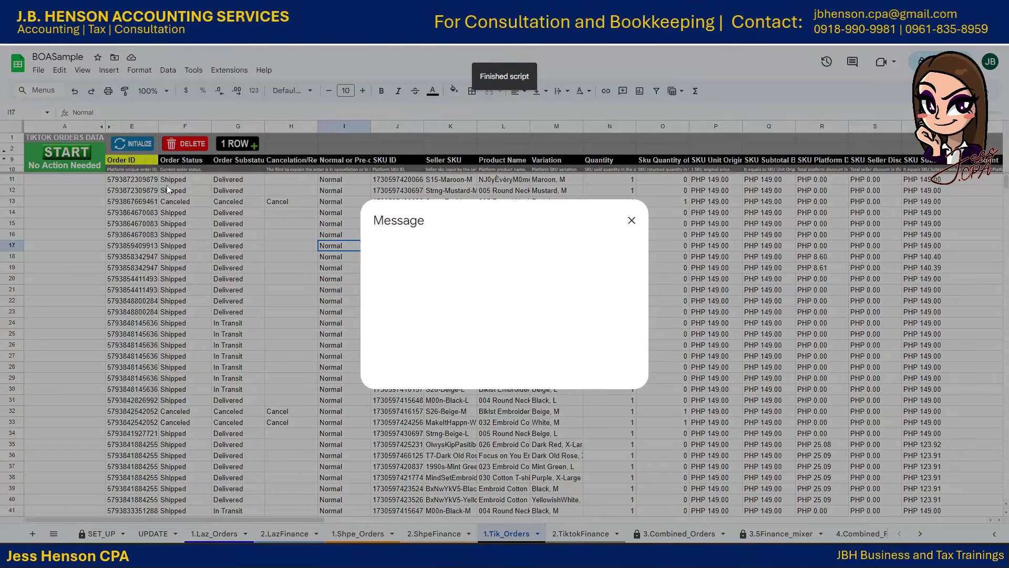
left_click(504, 309)
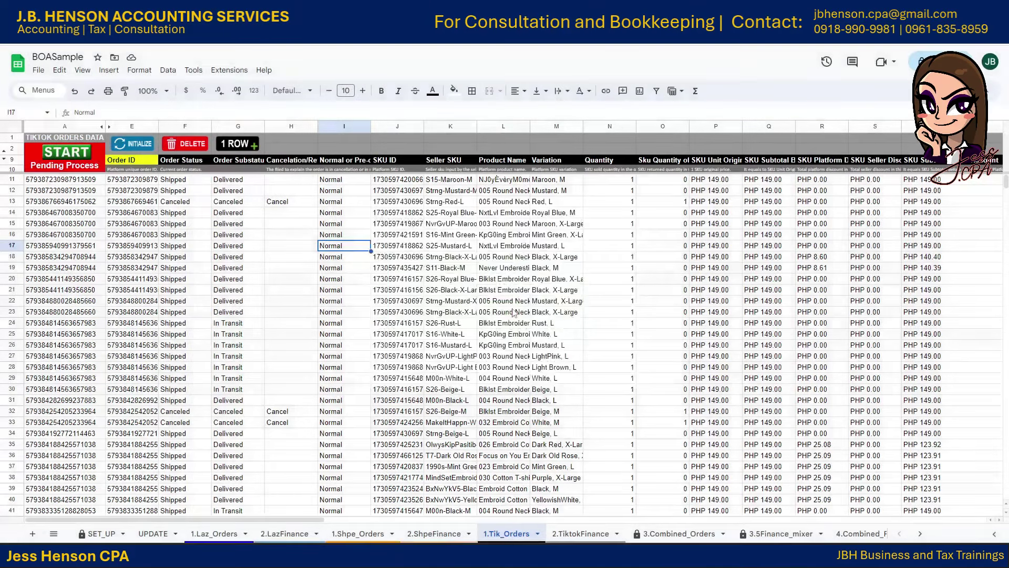
left_click(178, 225)
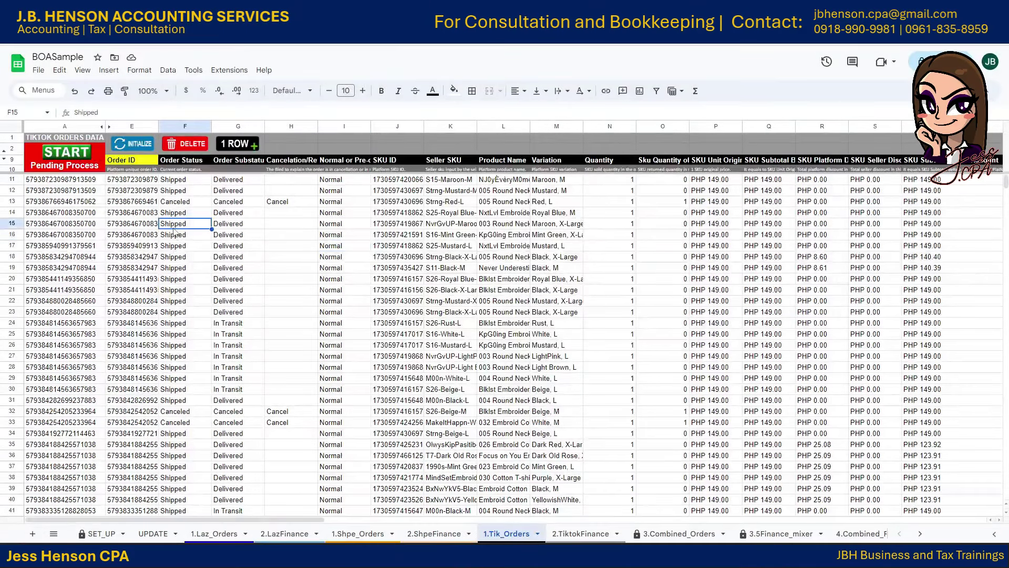
left_click(67, 153)
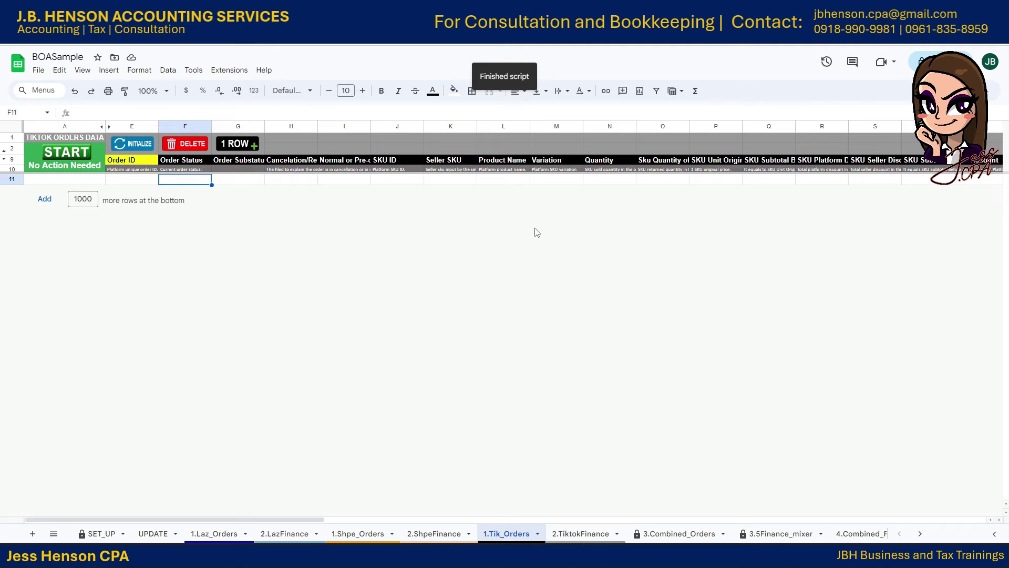
left_click(585, 533)
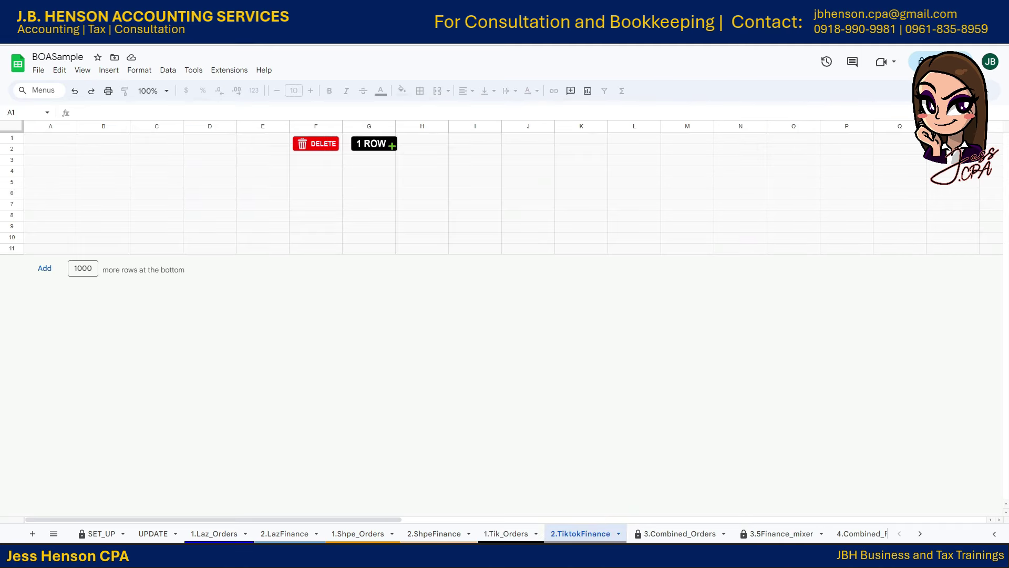
key("alt+Tab")
left_click(210, 278)
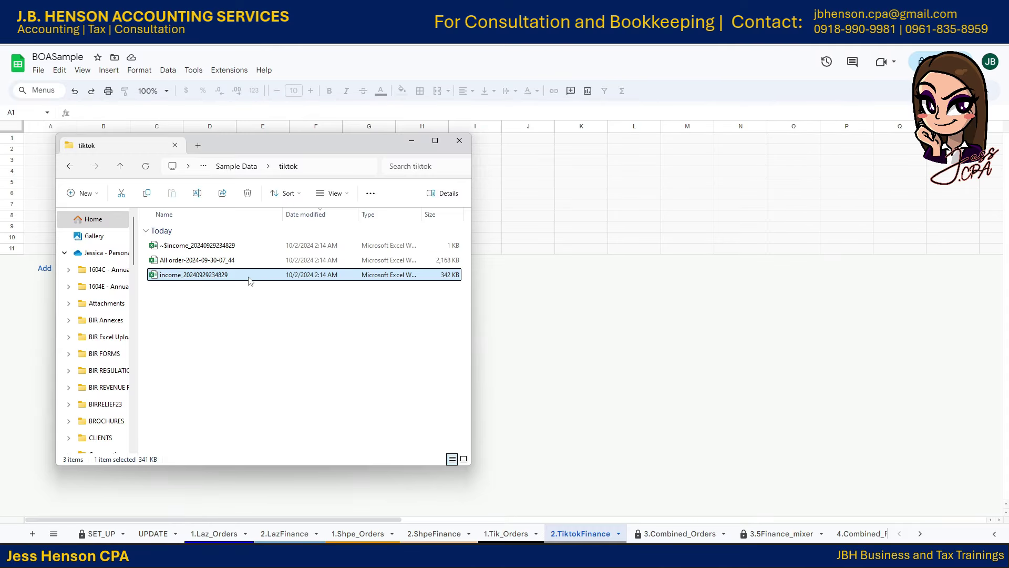
key("alt+Tab")
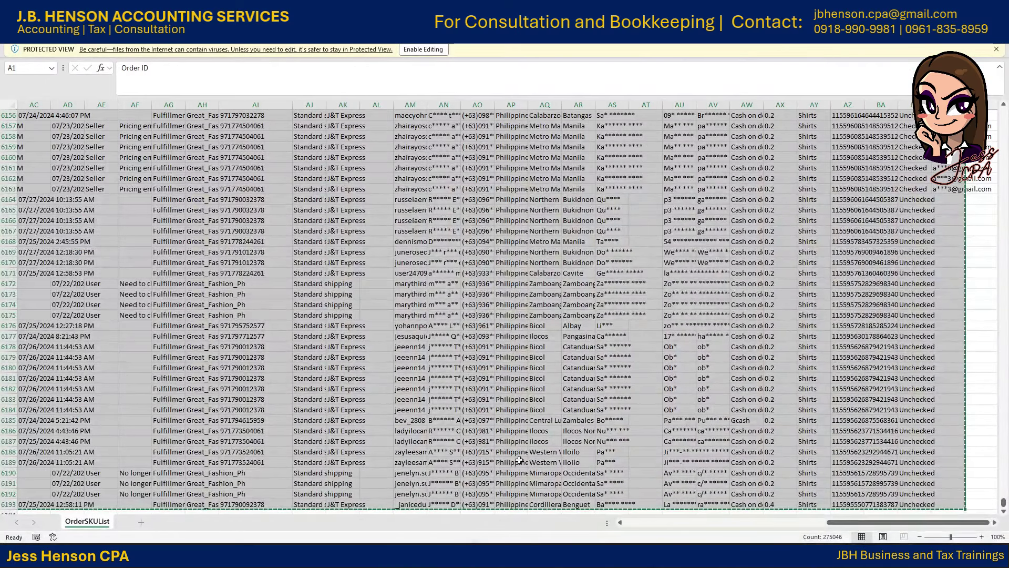
key("alt+Tab")
key("alt+Tab")
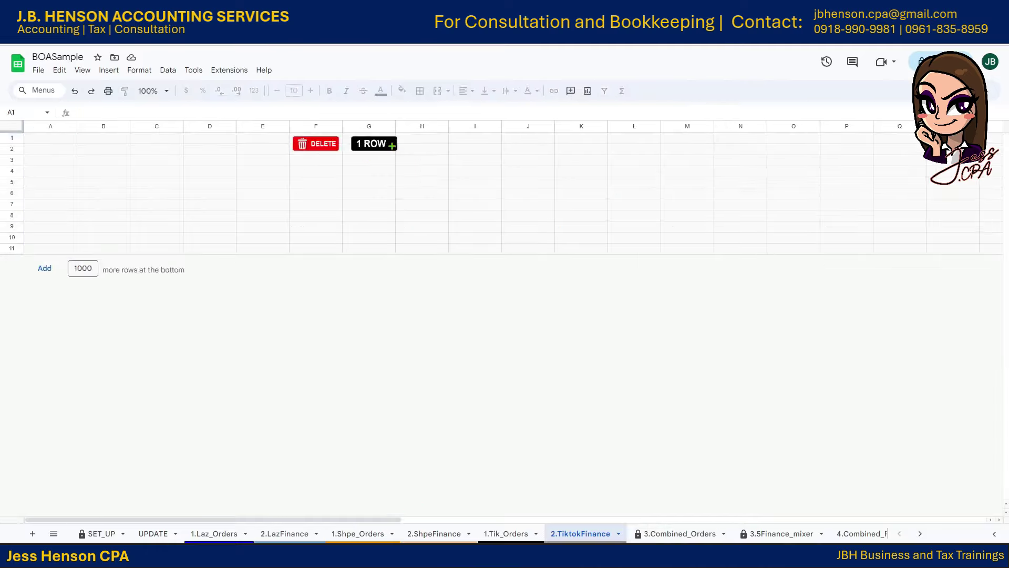
left_click(97, 533)
left_click(104, 329)
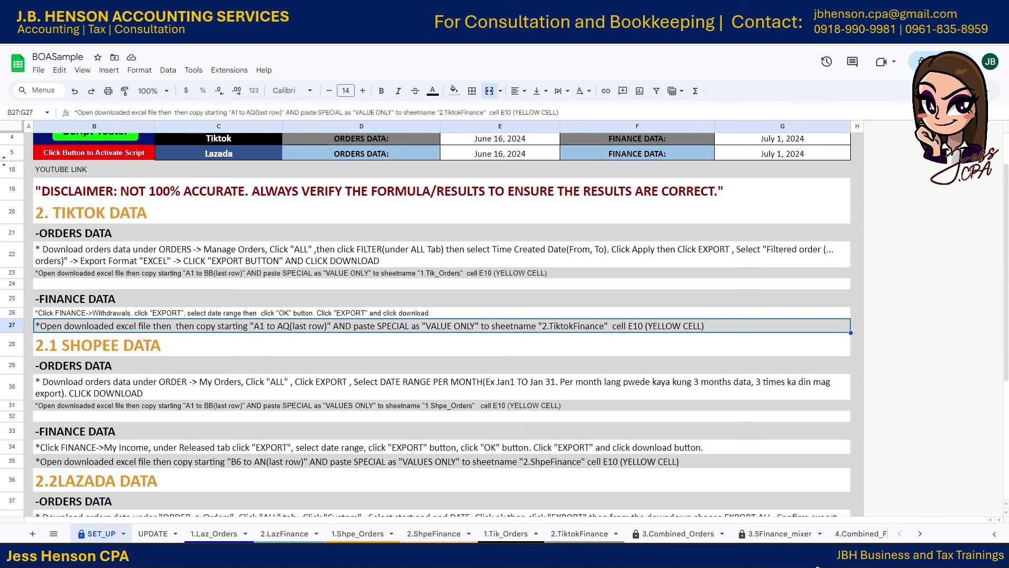
mouse_move(936, 555)
left_click(936, 514)
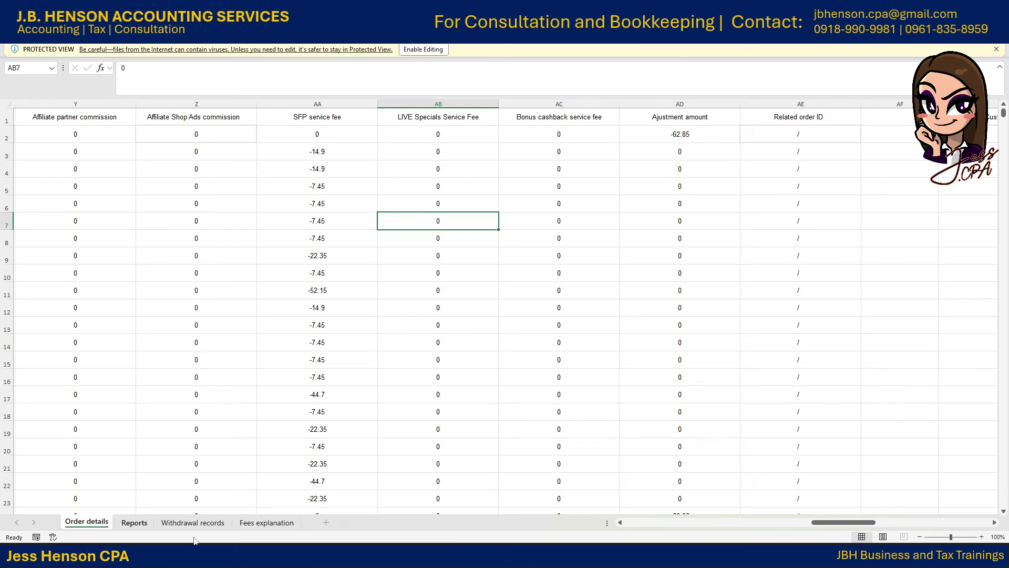
Step: In Order details, copy the TikTok income data from column A through Actual package weight (g) in AQ, from row 1 to the last row
left_click_drag(844, 522, 528, 531)
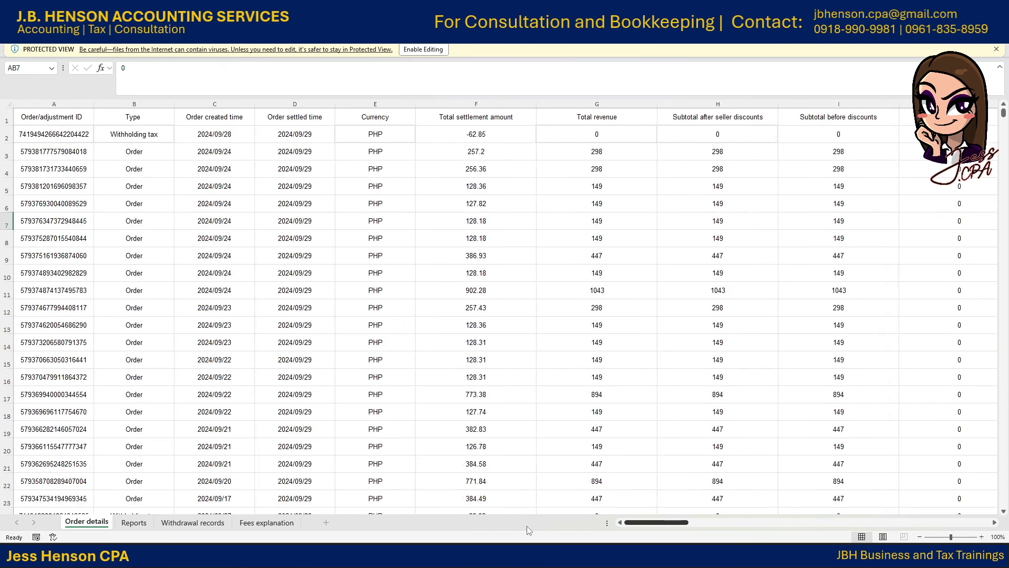
left_click_drag(649, 522, 958, 522)
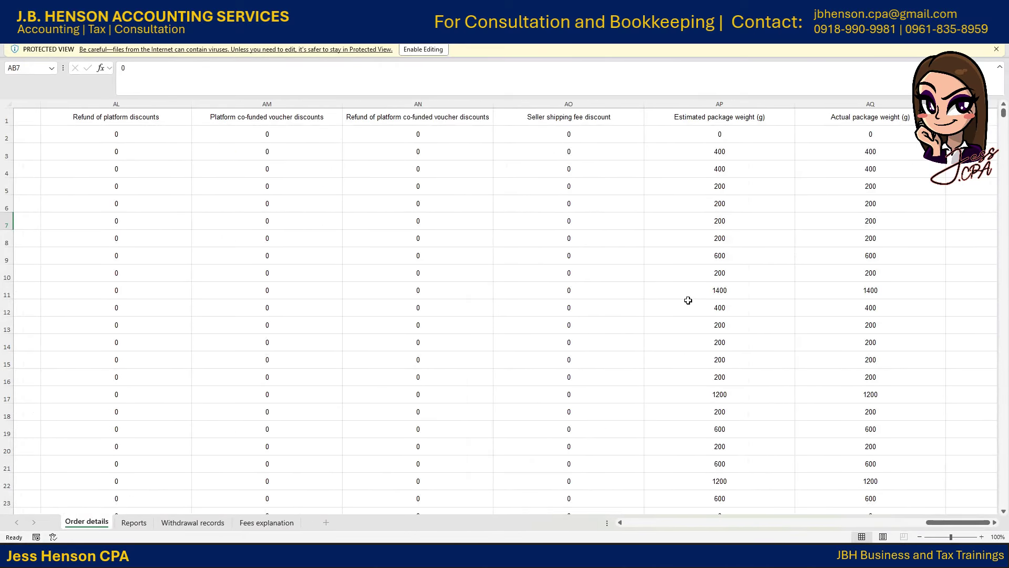
left_click(856, 113)
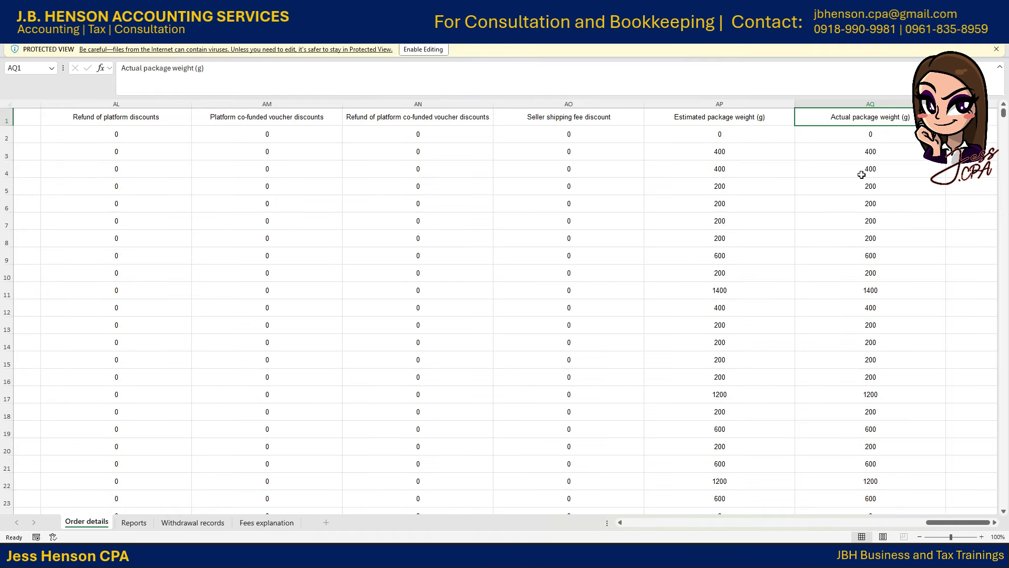
key("ctrl+shift+Left")
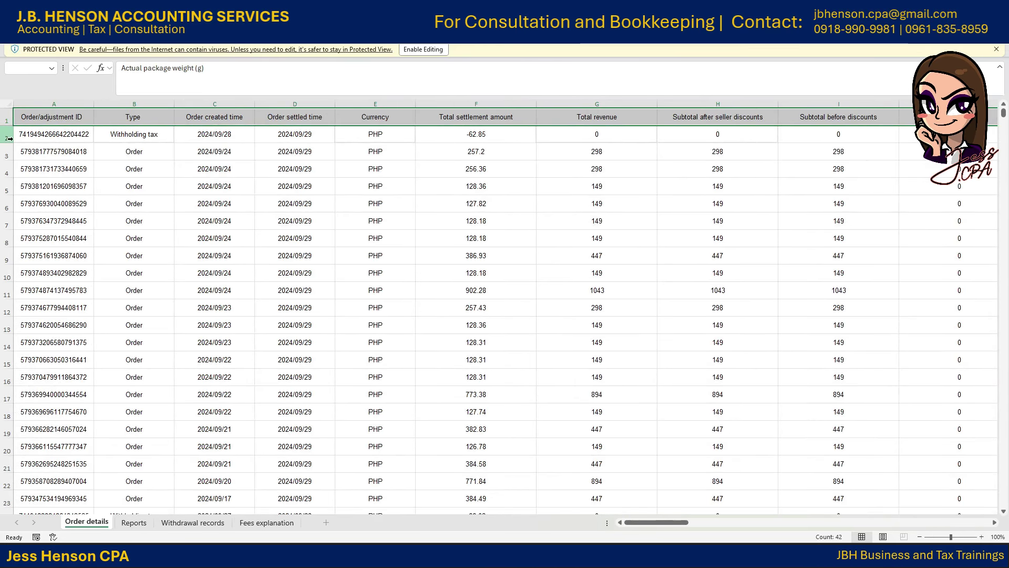
key("ctrl+shift+Down")
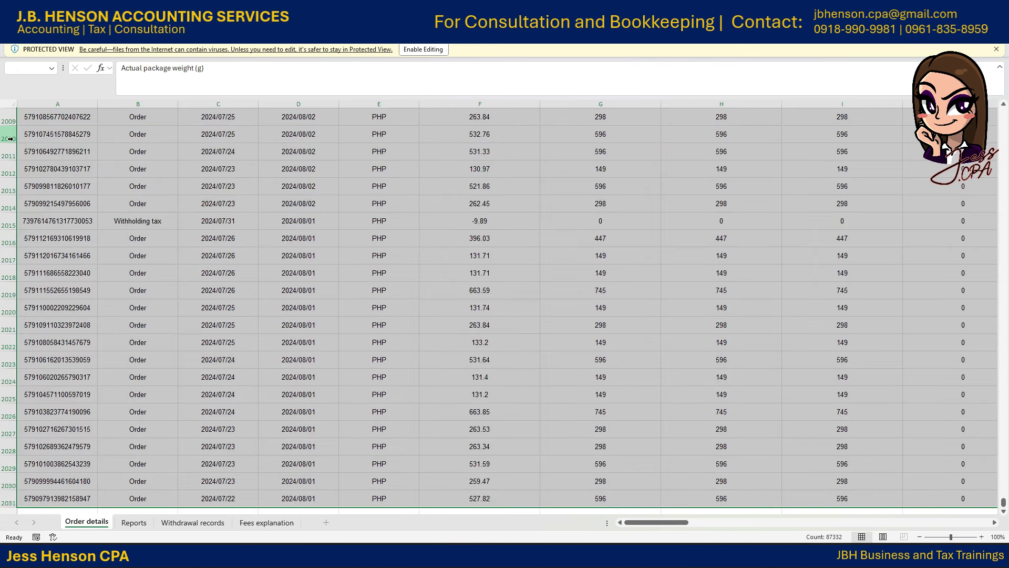
key("ctrl+c")
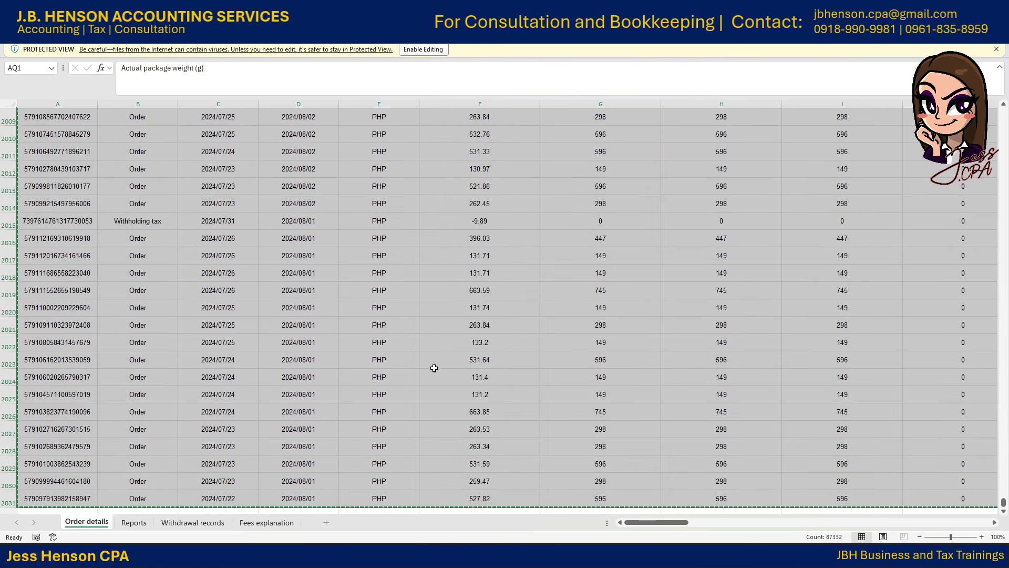
Step: Paste the copied TikTok income as values only into 2.TiktokFinance of BOASample, starting at the yellow Order/adjustment ID cell E10, and check the pasted columns
left_click(713, 505)
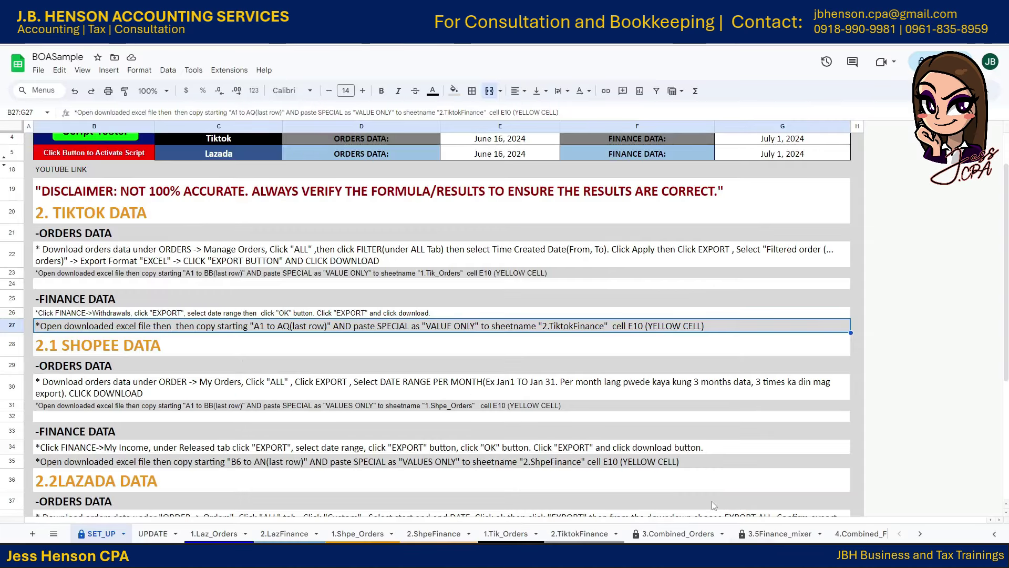
left_click(579, 533)
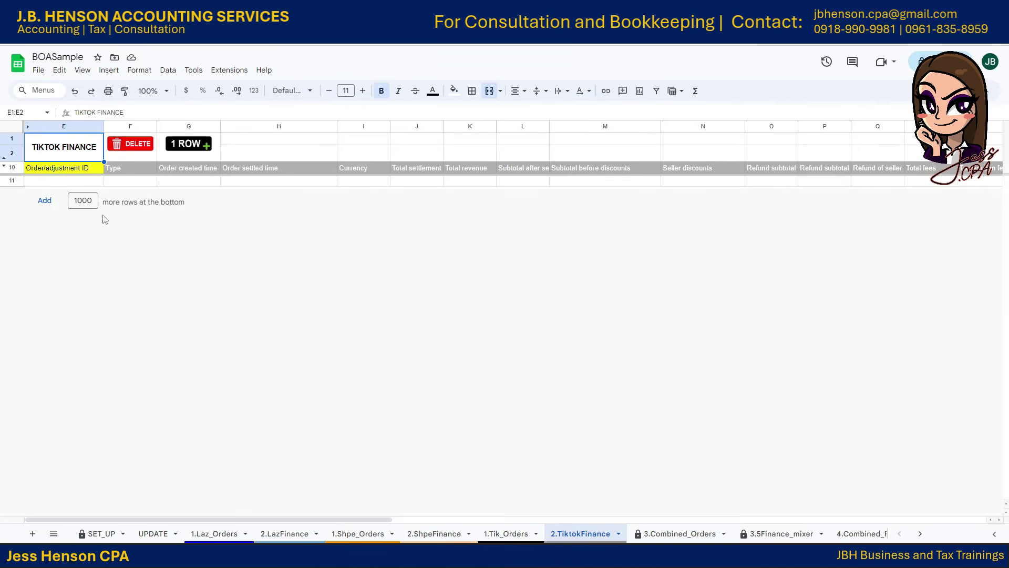
left_click(63, 168)
right_click(63, 168)
mouse_move(102, 190)
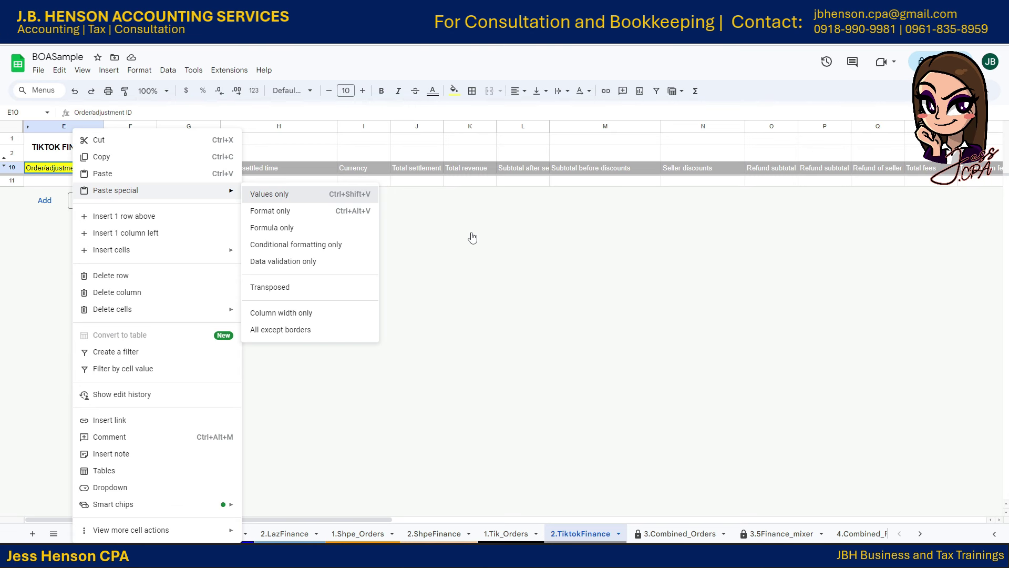
key("ctrl+shift+v")
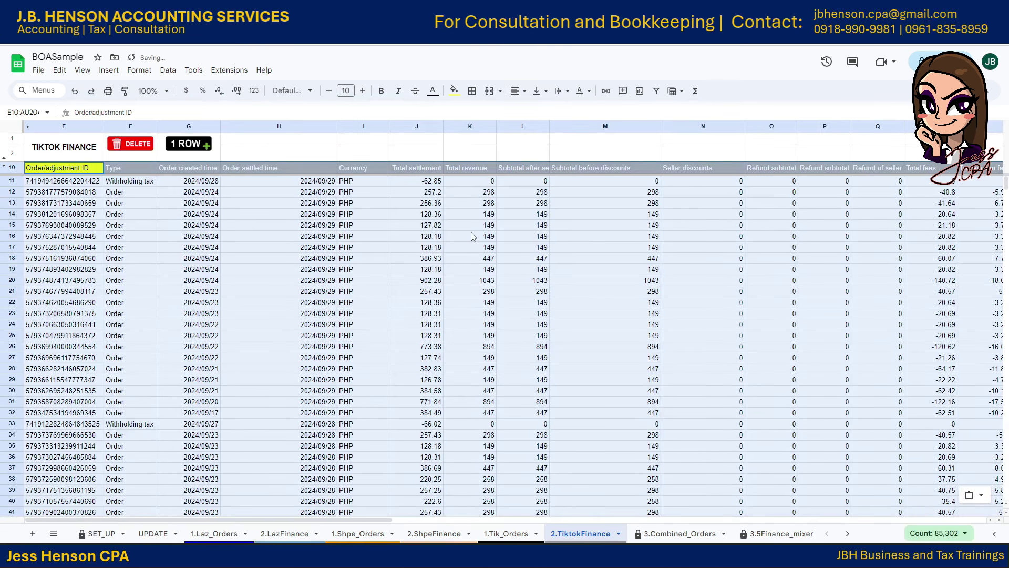
left_click(471, 236)
left_click_drag(380, 520, 731, 519)
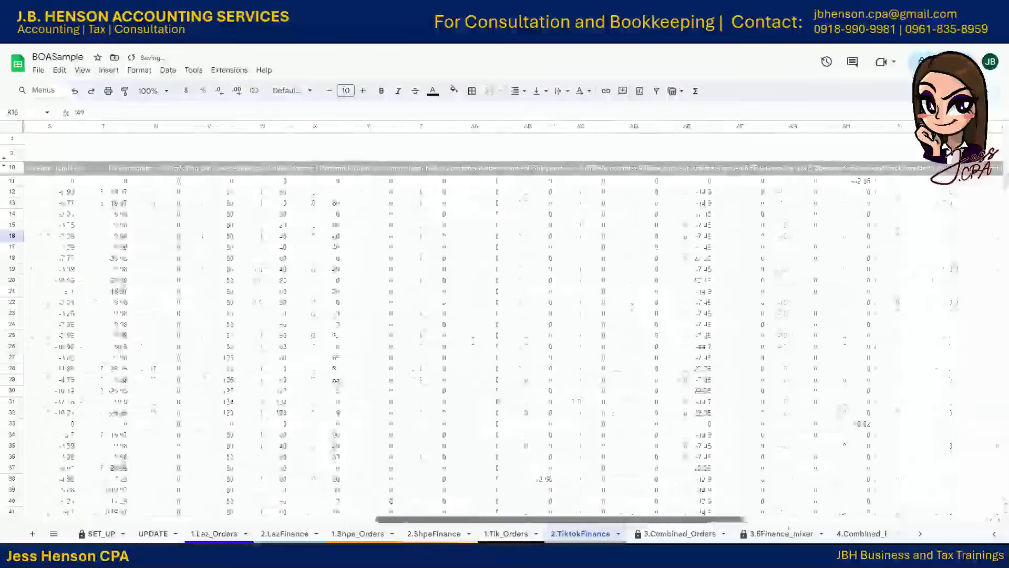
scroll(224, 464, "left", 10)
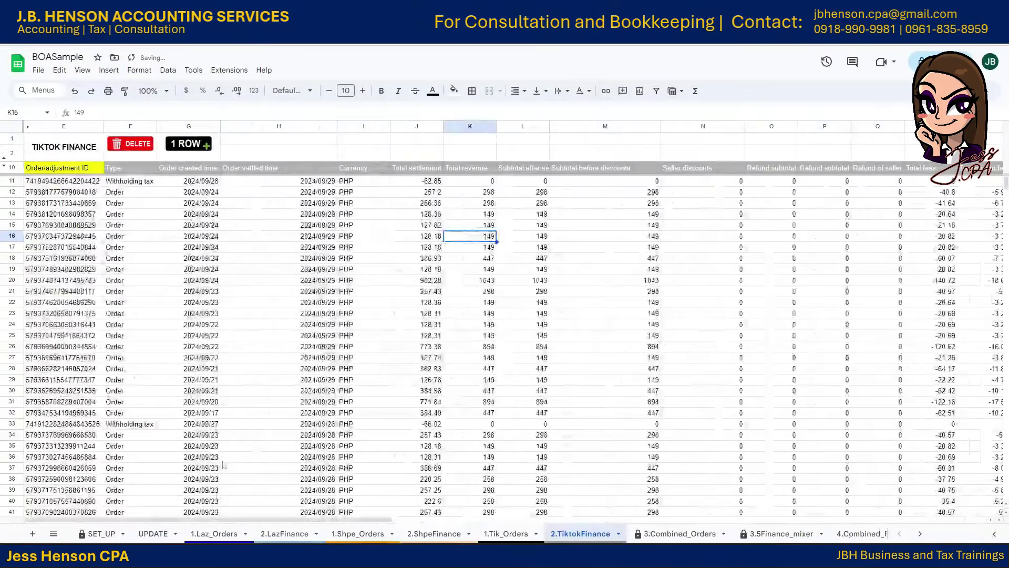
left_click(234, 193)
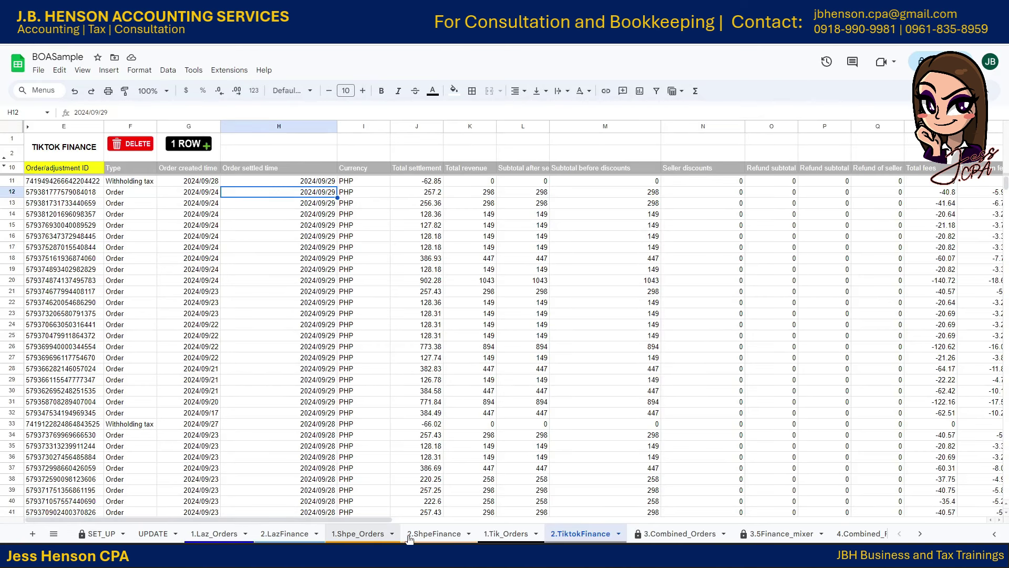
Step: Open the 3.Combined_Orders sheet and look through the orders combined from the sales platforms
left_click(920, 534)
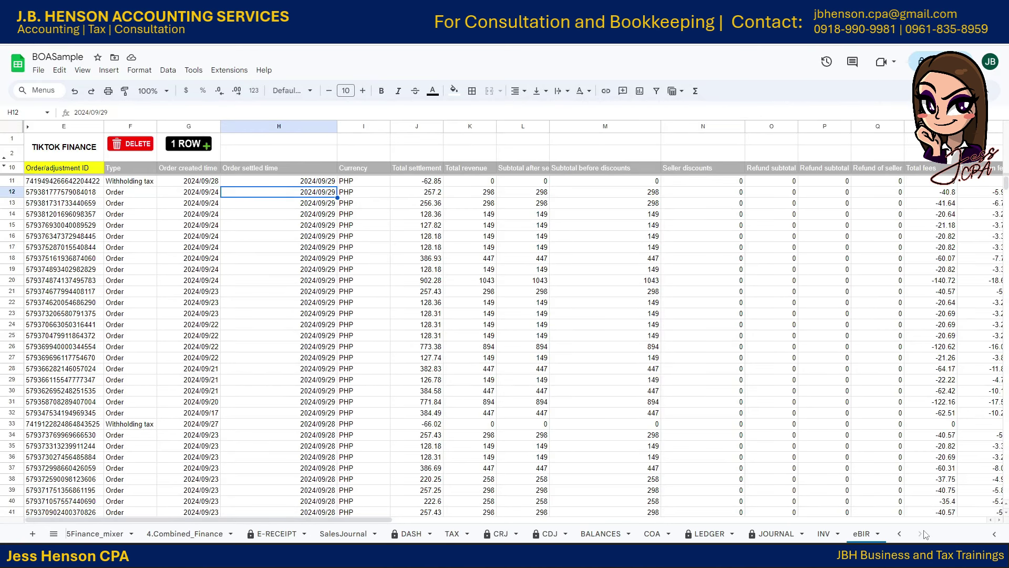
left_click(900, 534)
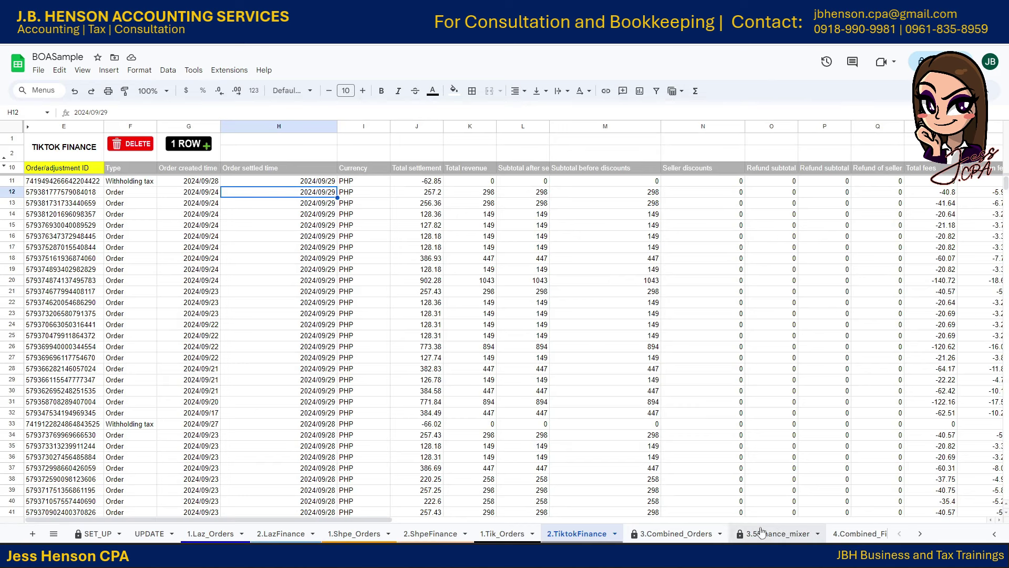
left_click(676, 534)
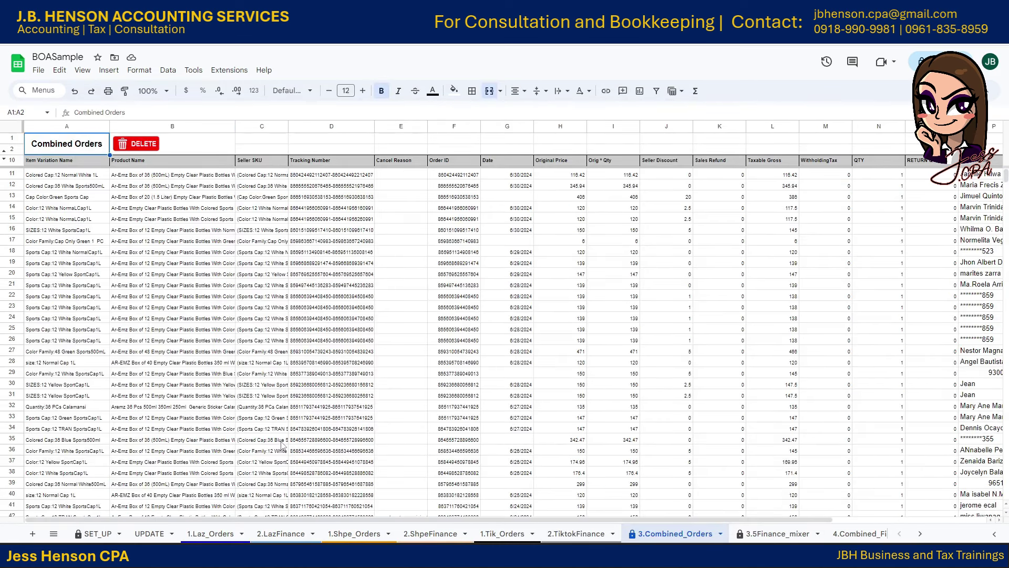
scroll(747, 484, "down", 18)
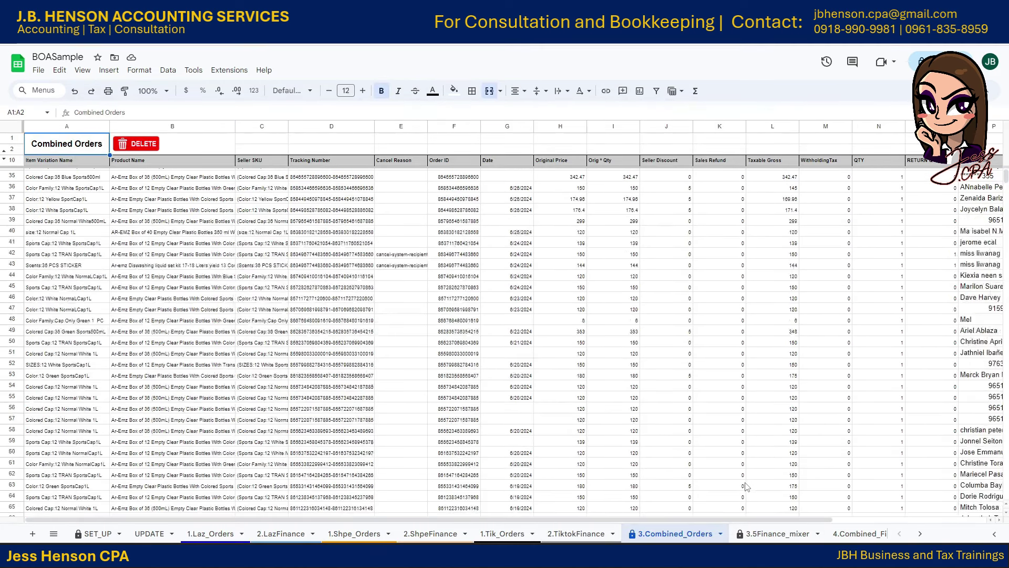
scroll(744, 484, "up", 12)
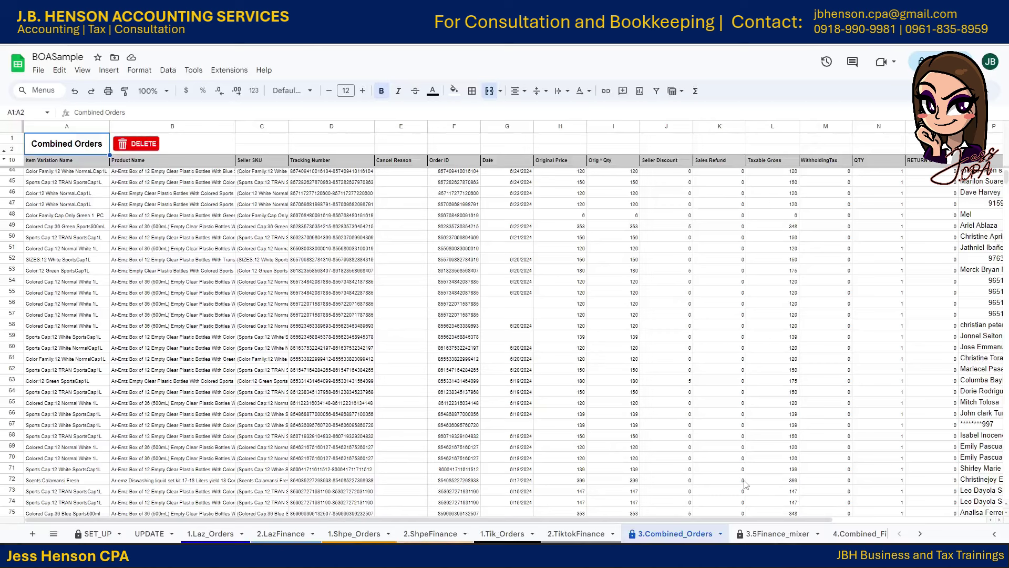
Step: Look at the Finance Mixer steps and pending order IDs in 3.5Finance_mixer, then open the DASH sheet
left_click(767, 534)
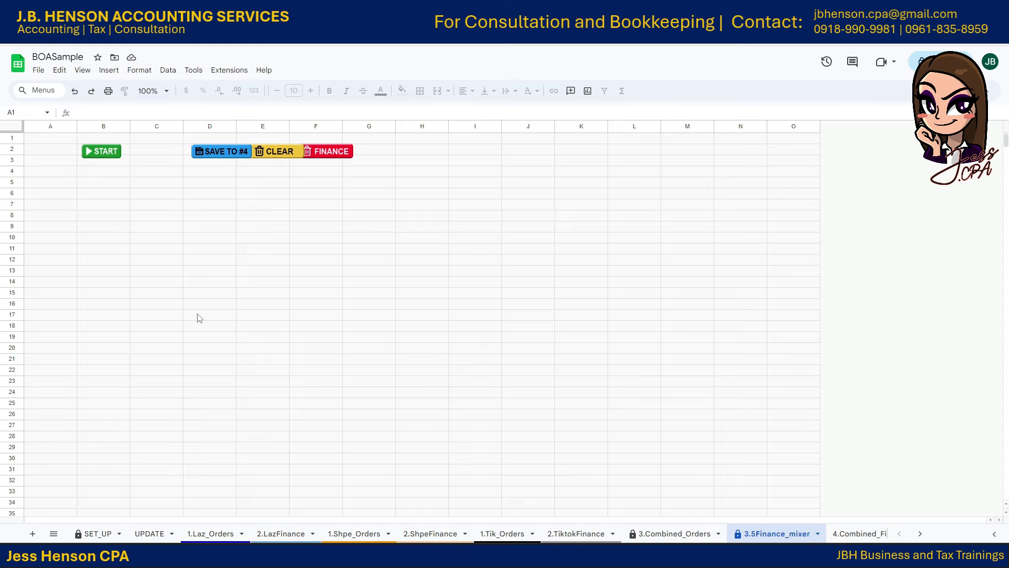
left_click(920, 534)
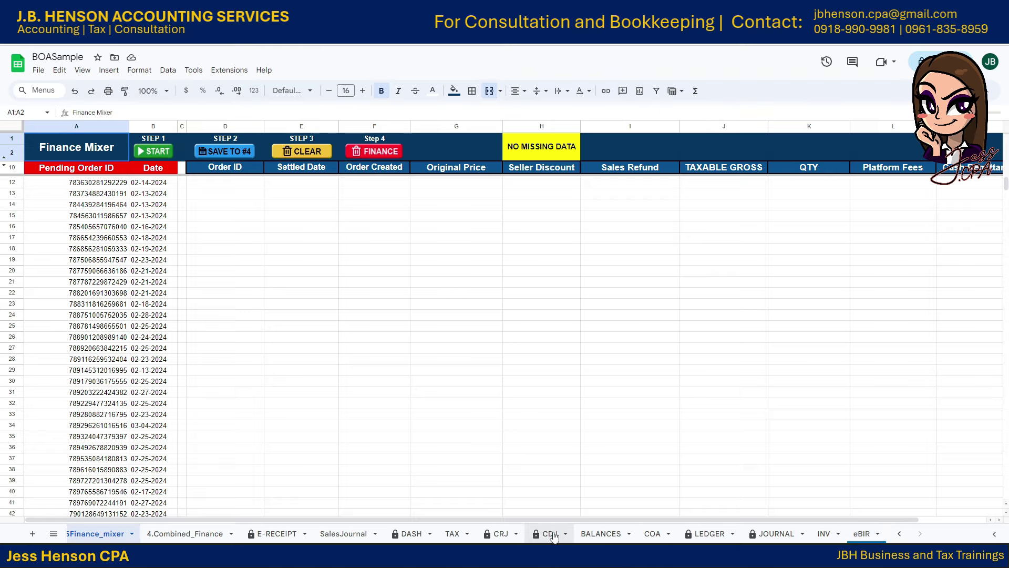
left_click(415, 534)
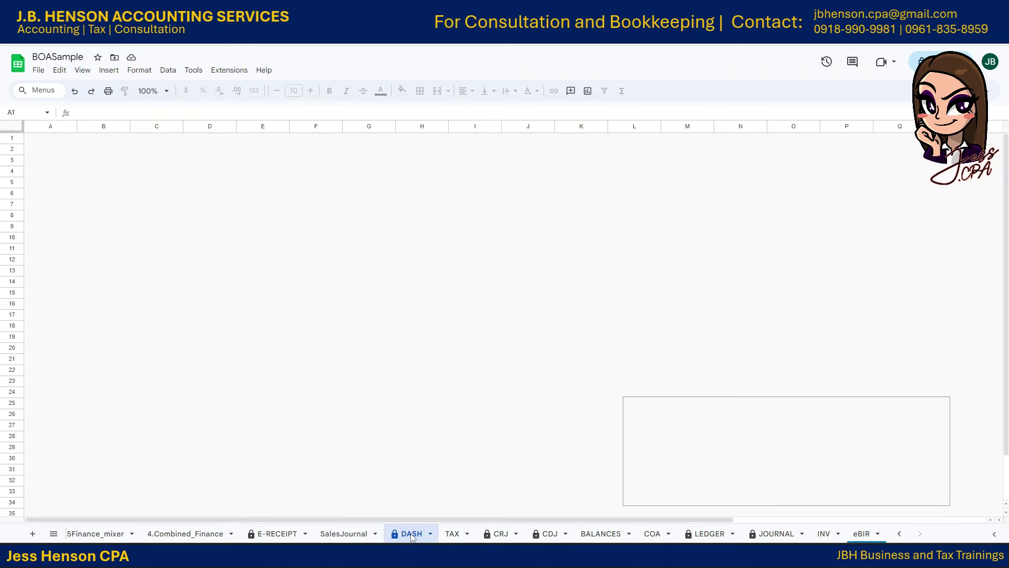
Step: Move the DASH sheet so it sits directly before 3.5Finance_mixer
left_click_drag(414, 538, 140, 532)
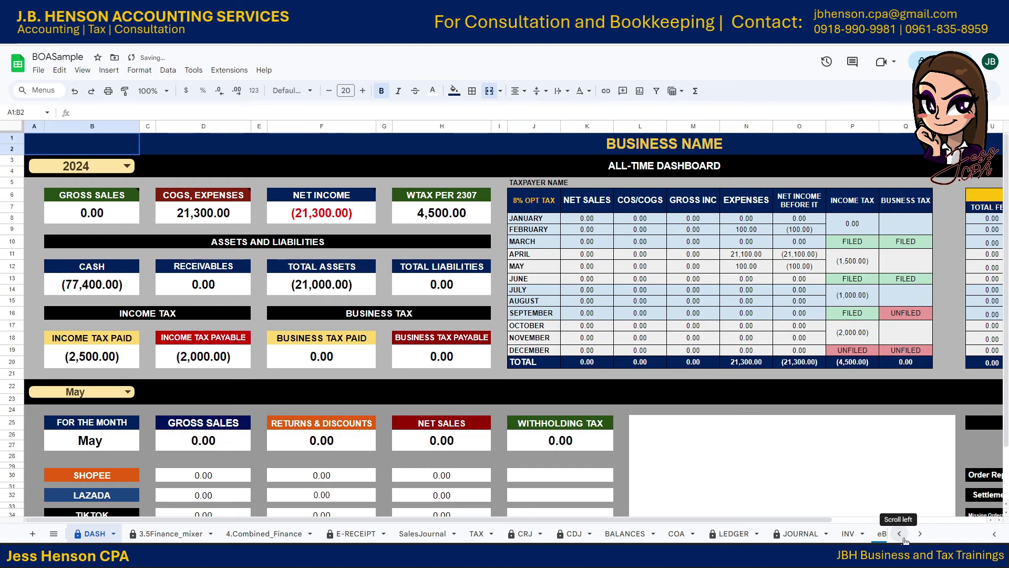
left_click(609, 427)
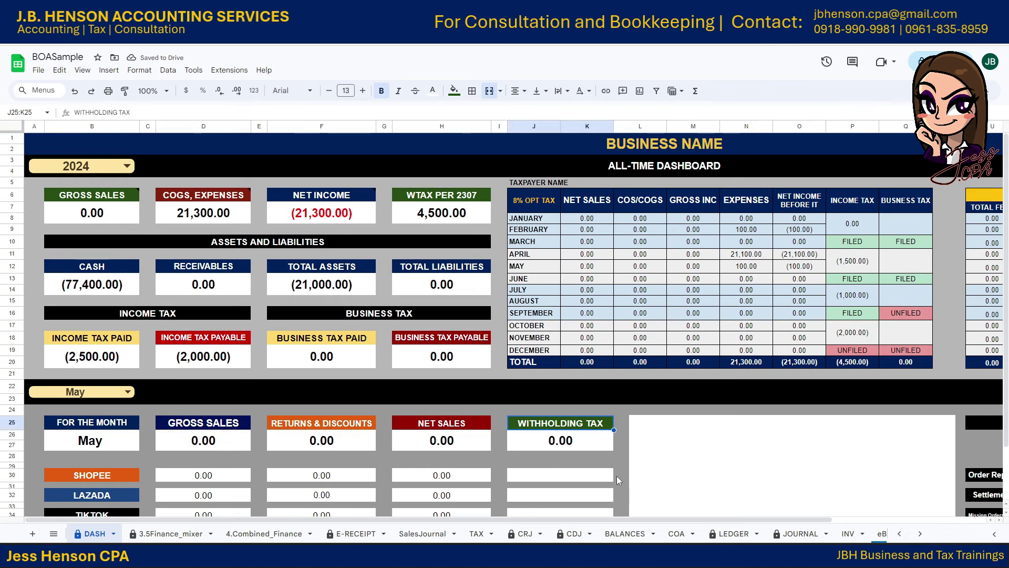
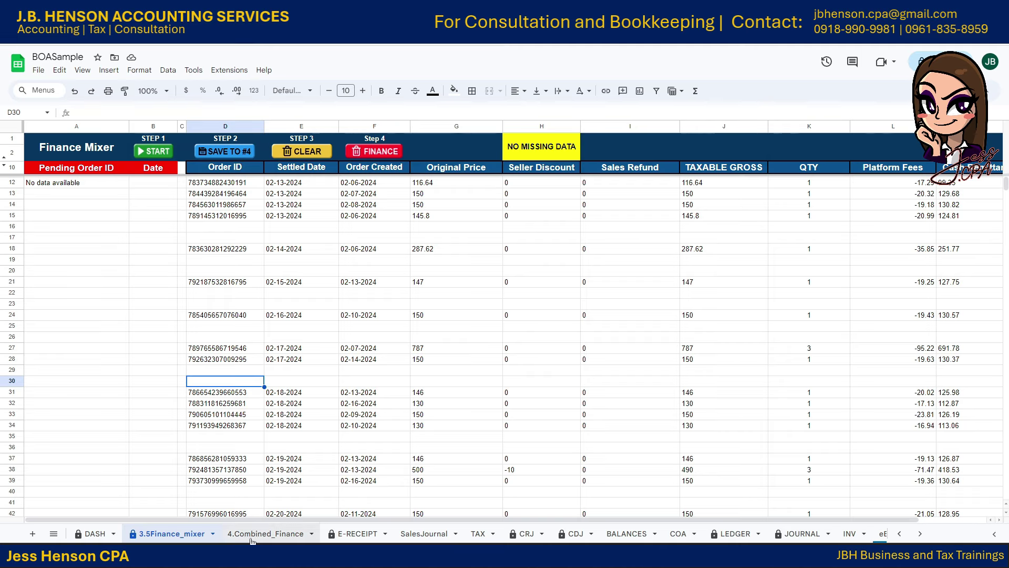
Step: Save the mixed finance data from 3.5Finance_mixer to 4.Combined_Finance and look through the transferred orders
left_click(238, 153)
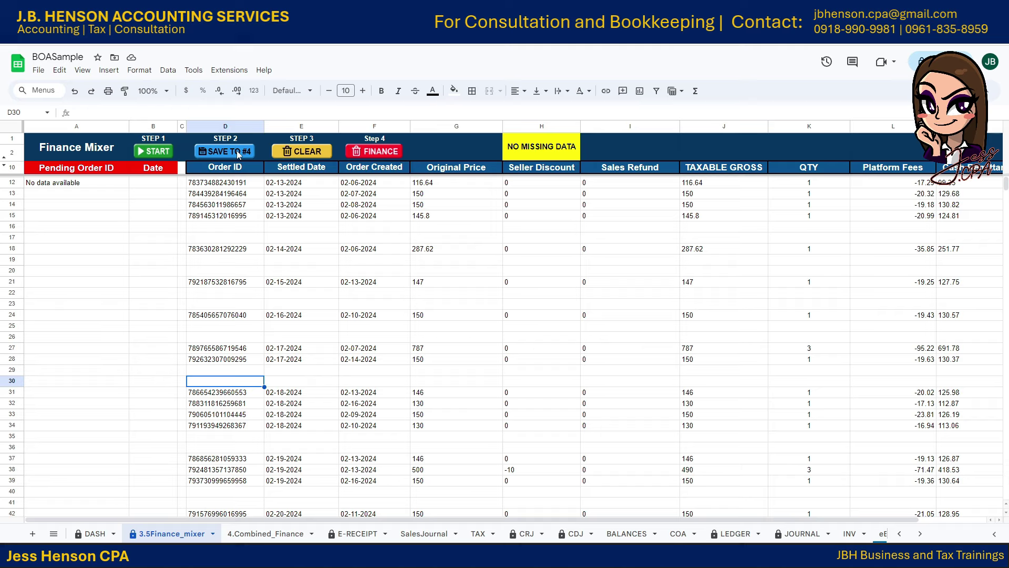
left_click(277, 532)
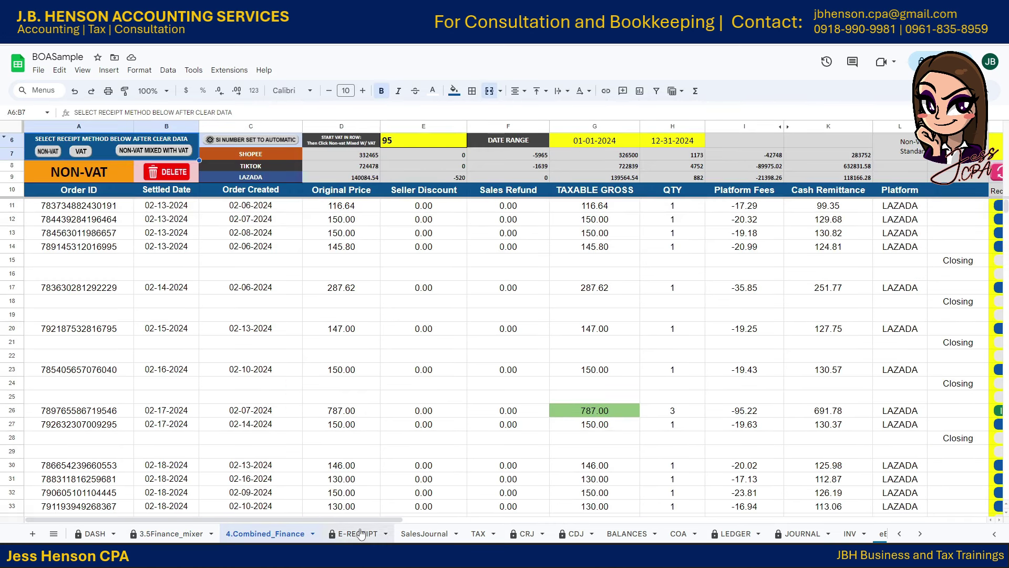
left_click_drag(366, 519, 614, 525)
scroll(543, 483, "left", 10)
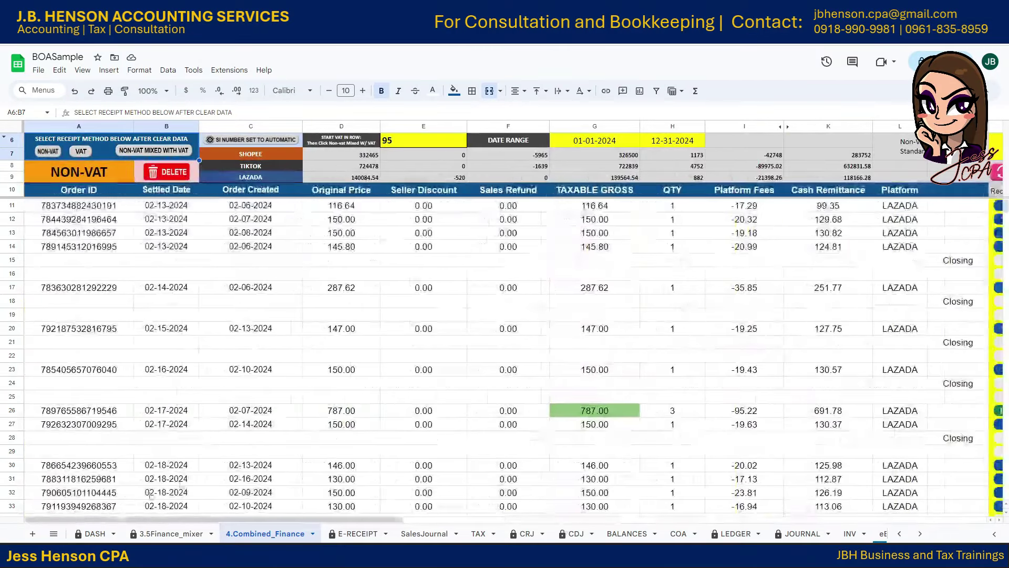
Step: On the DASH sheet, check the last updated settlement dates for Shopee, Lazada and TikTok
left_click(100, 535)
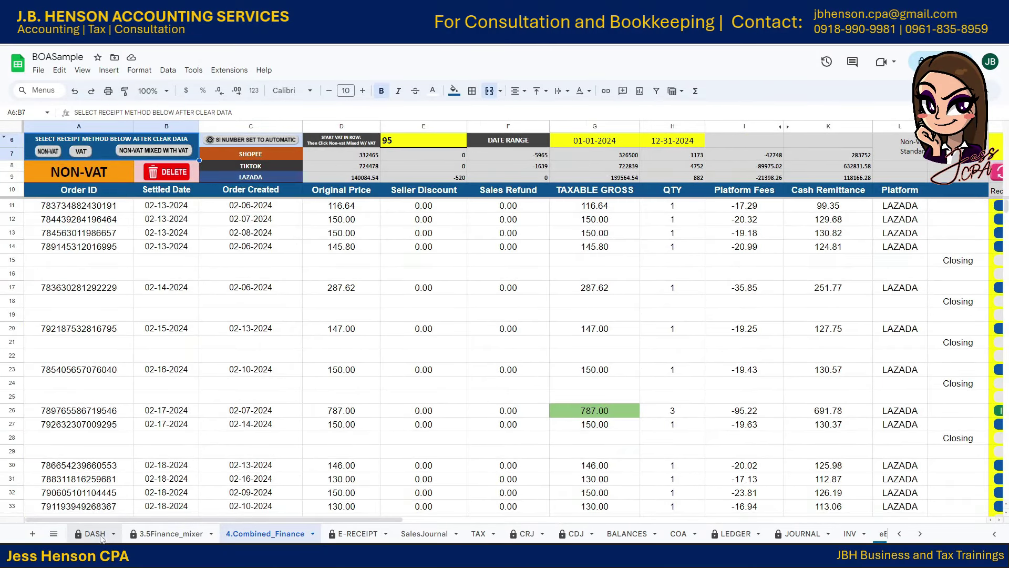
left_click(862, 433)
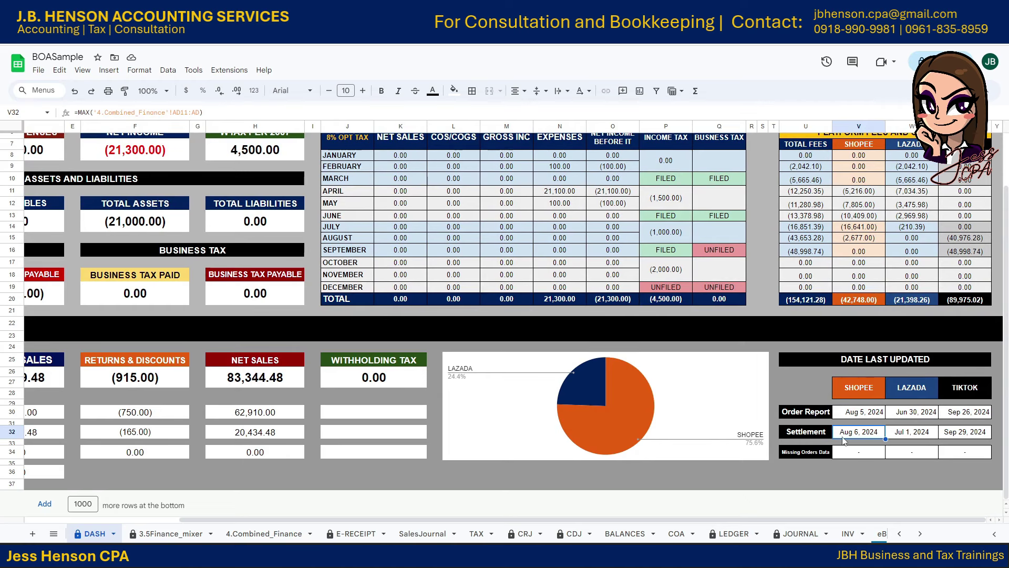
left_click(935, 439)
left_click(973, 437)
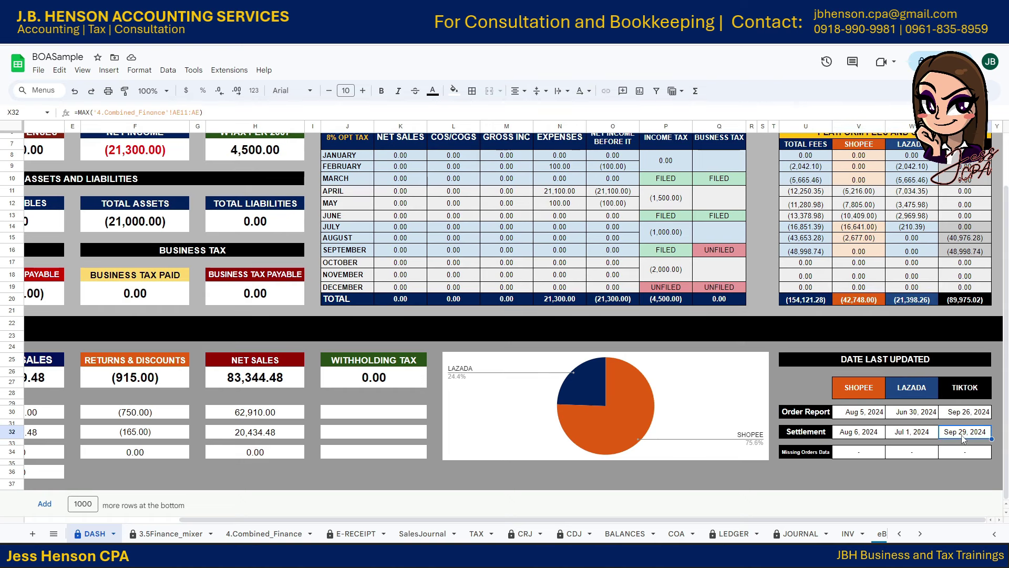
Step: Run step 3 of the Finance Mixer to clear the mixed data in 3.5Finance_mixer
left_click(156, 534)
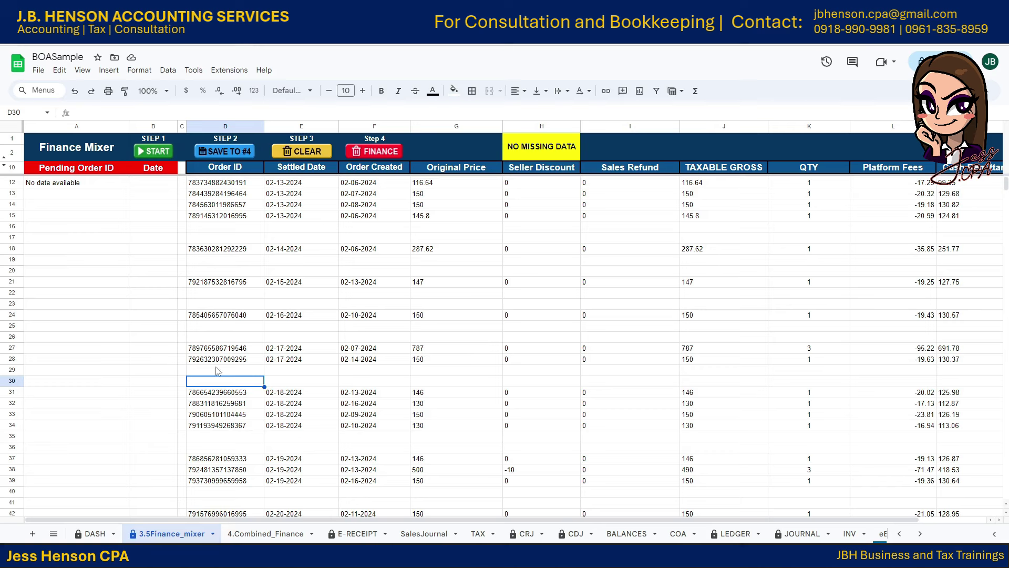
left_click(312, 156)
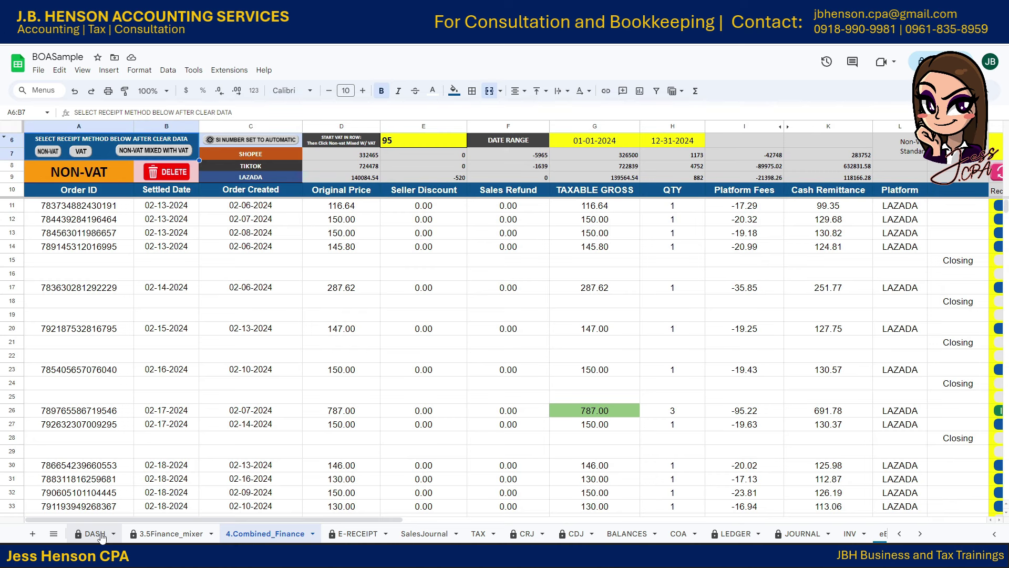
Step: On the DASH sheet, examine the Lazada settlement date and the monthly net sales from February through September
left_click(94, 534)
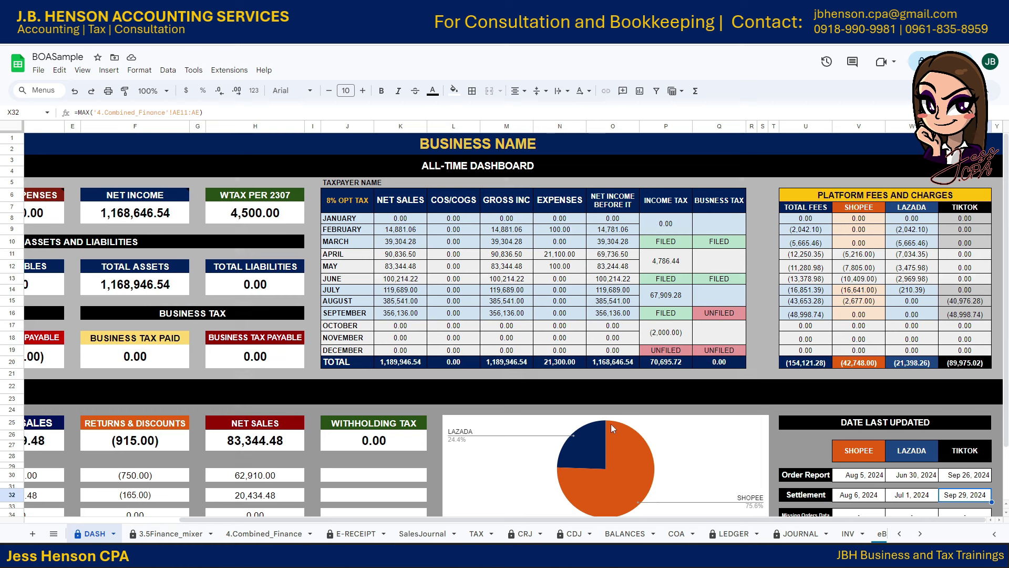
scroll(613, 429, "down", 2)
scroll(612, 429, "up", 2)
left_click(899, 496)
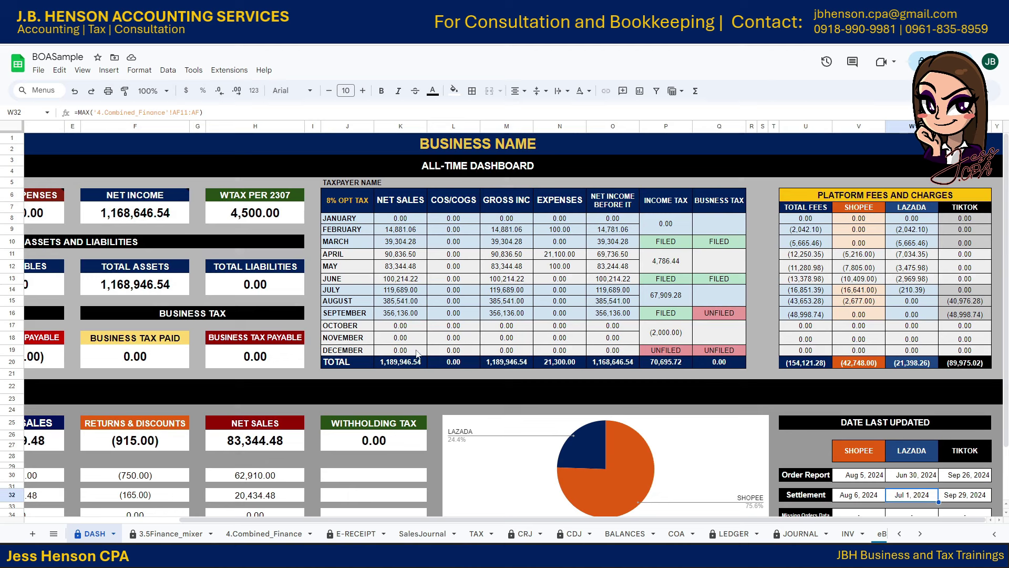
left_click_drag(413, 229, 412, 314)
left_click(413, 314)
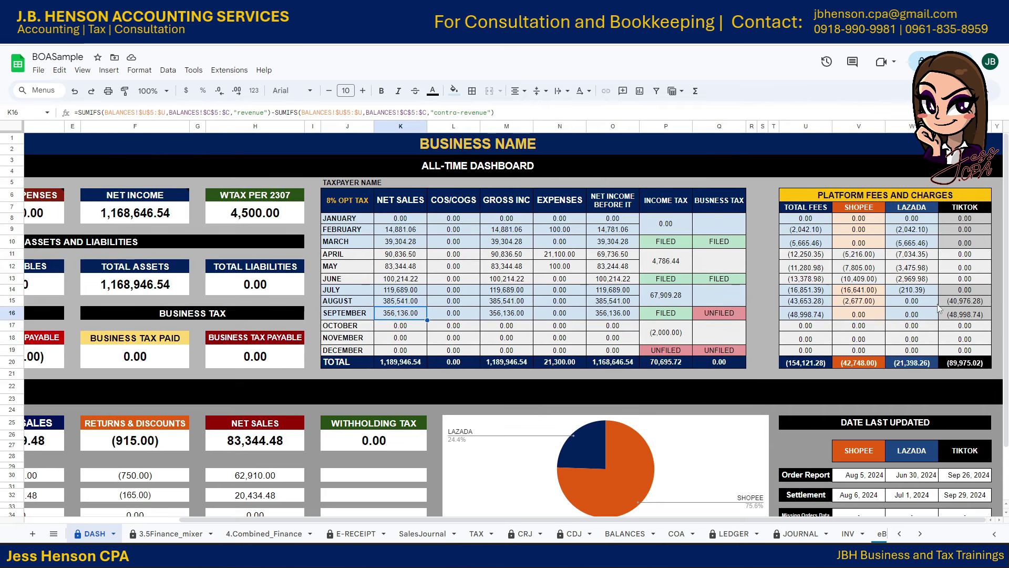
Step: Look through the 2024 summary figures, the May sales by platform, and the platform fees on the dashboard
left_click_drag(427, 522, 288, 384)
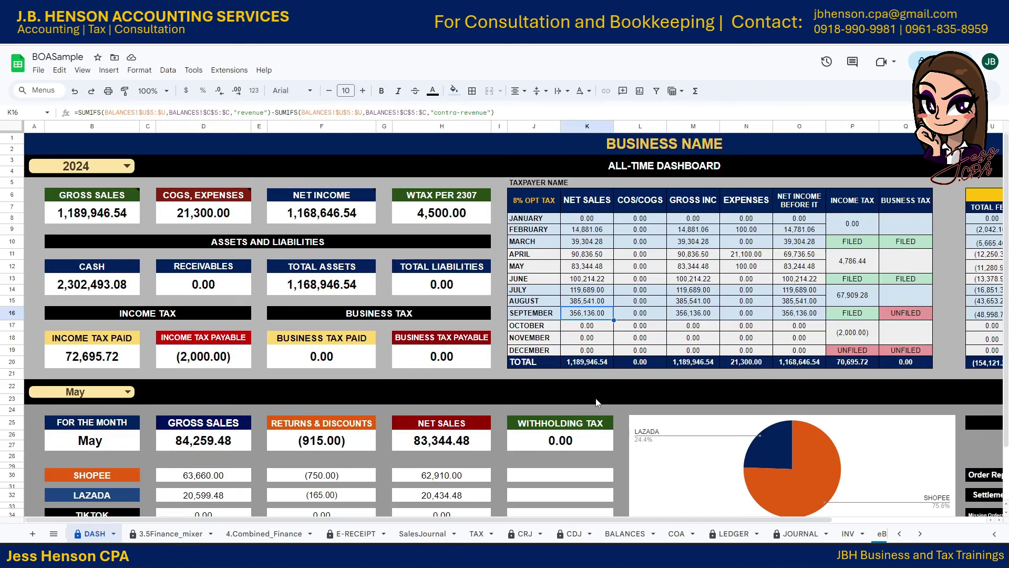
scroll(617, 452, "down", 1)
scroll(617, 452, "up", 2)
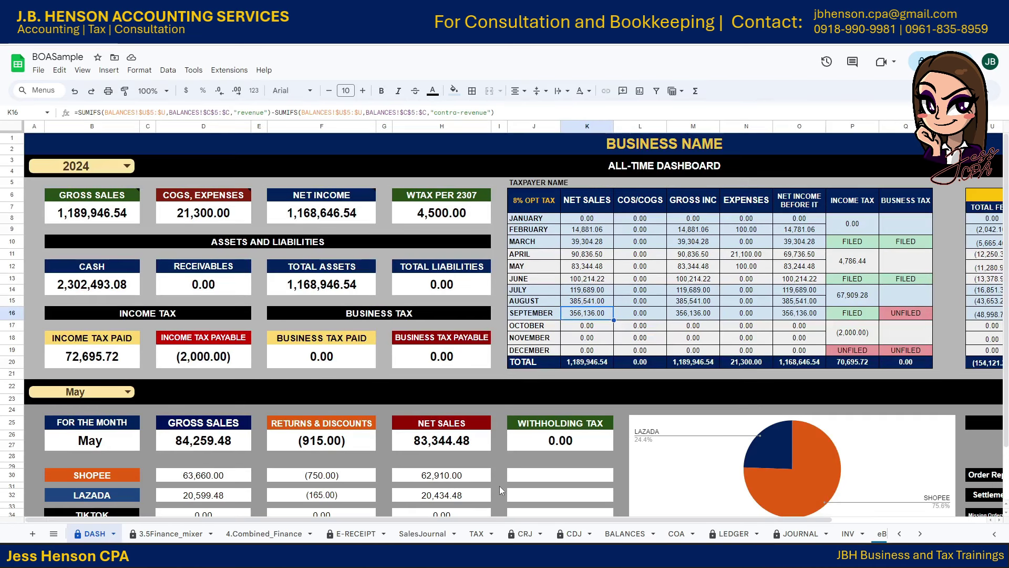
left_click_drag(552, 519, 706, 517)
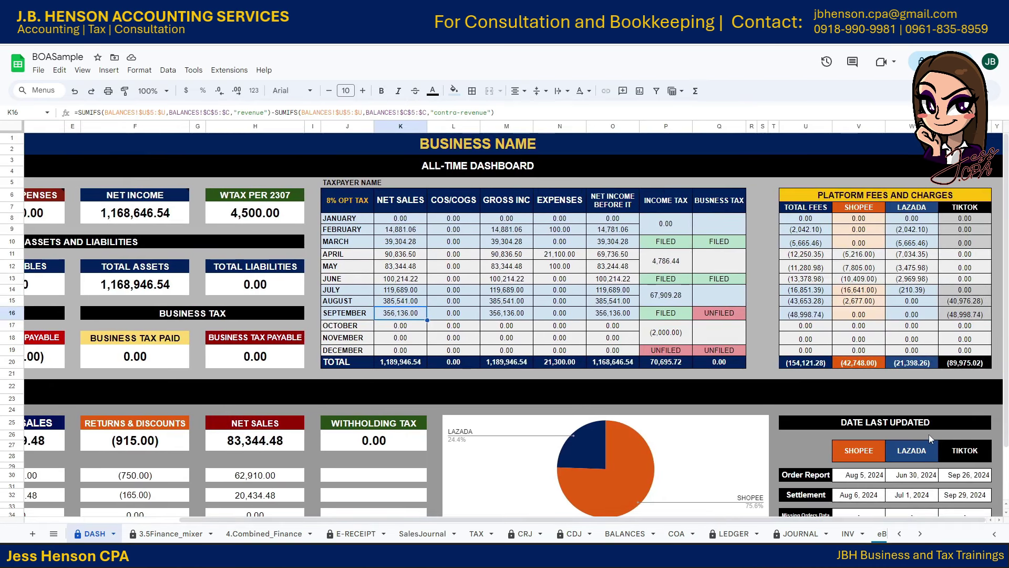
scroll(930, 441, "down", 1)
scroll(922, 447, "up", 1)
left_click_drag(420, 519, 265, 519)
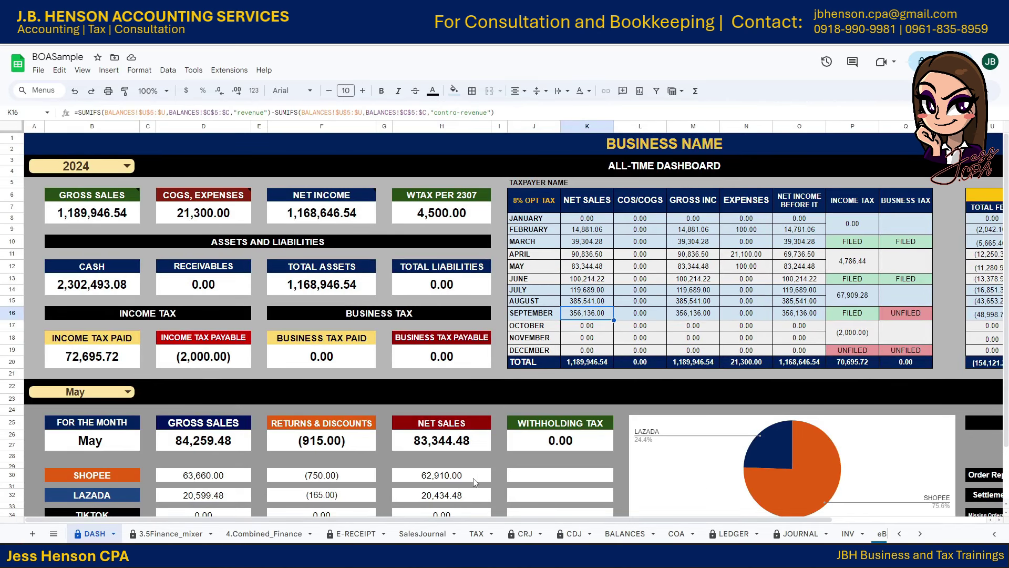
Step: In the TAX sheet, set the income tax type to NON-VAT - ITEMIZED and the classification beside it to MIXED
left_click(476, 534)
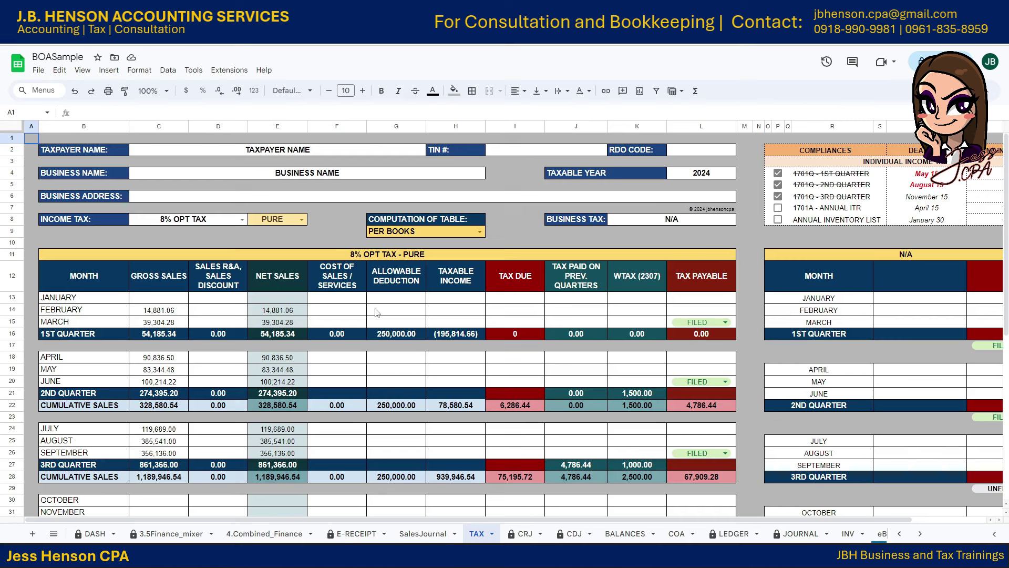
left_click(242, 220)
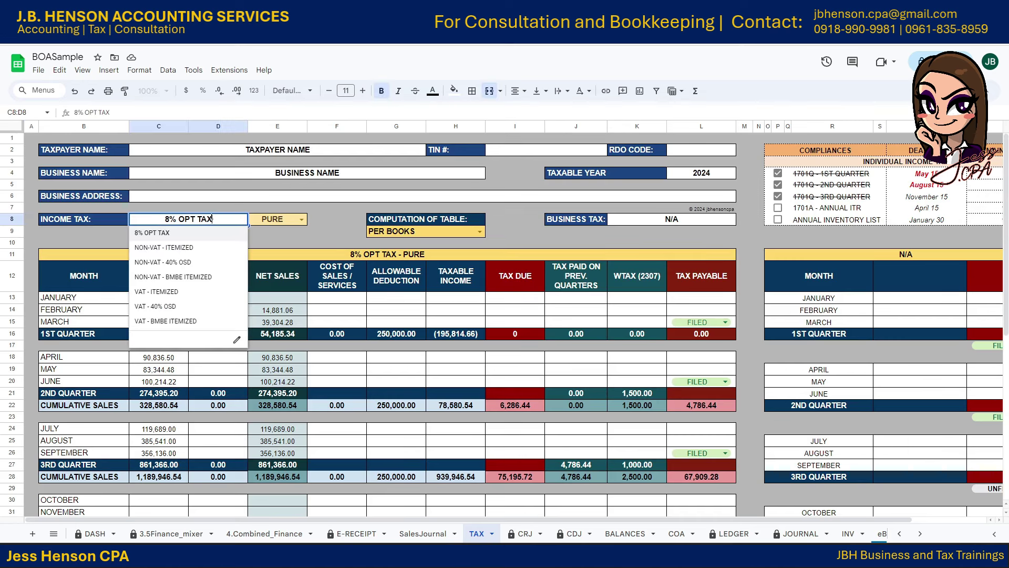
left_click(194, 247)
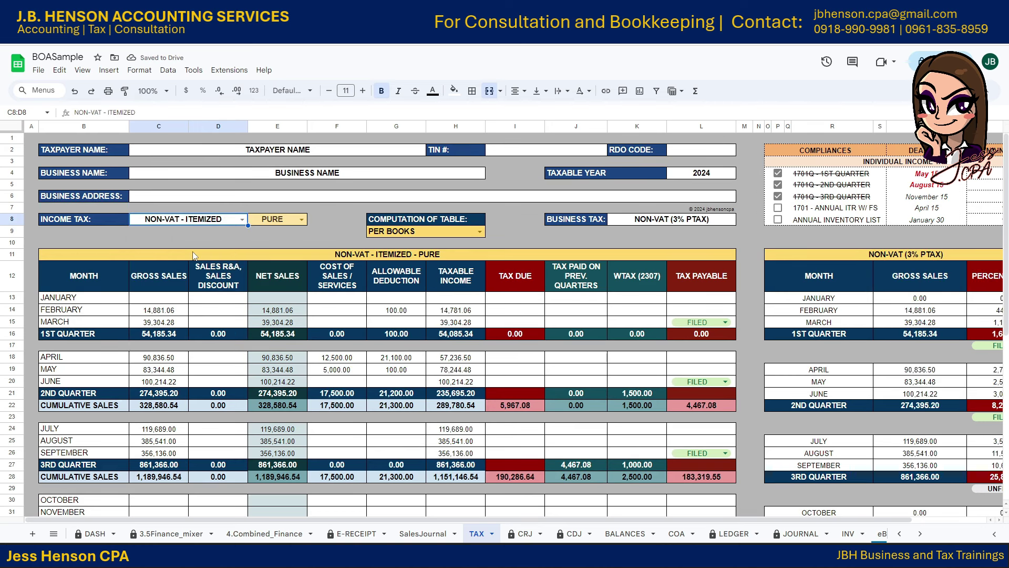
left_click(296, 223)
left_click(273, 255)
Step: Switch the 1st quarter income tax status to UNFILED and back to FILED to test the compliance checklist
scroll(371, 311, "down", 2)
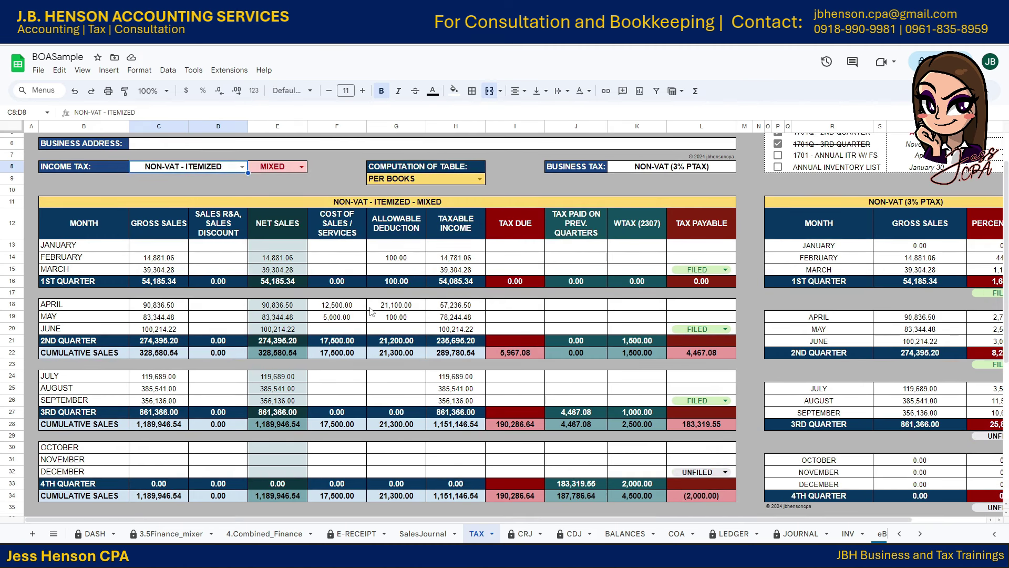
left_click_drag(703, 520, 779, 519)
scroll(867, 368, "up", 2)
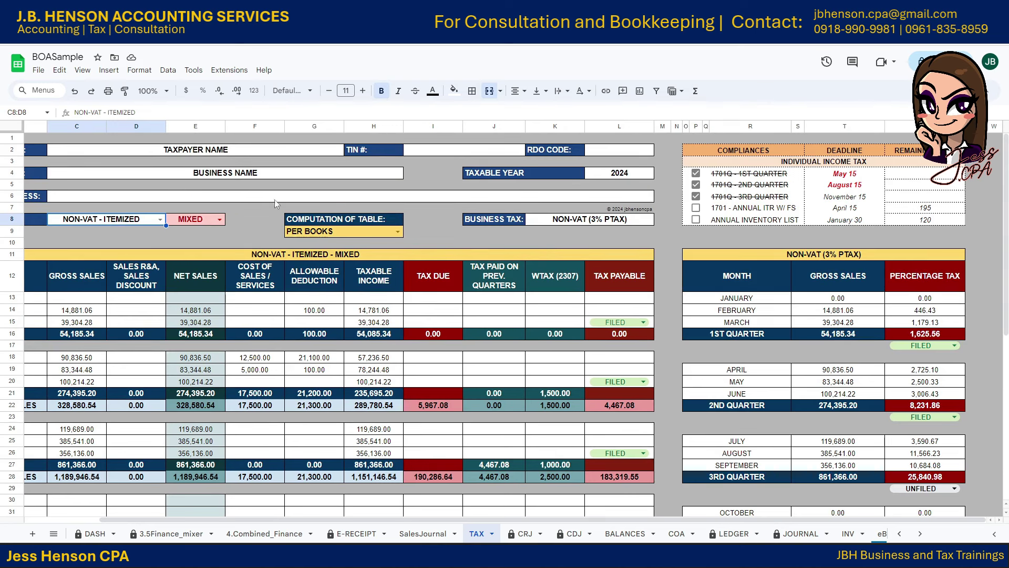
left_click(603, 323)
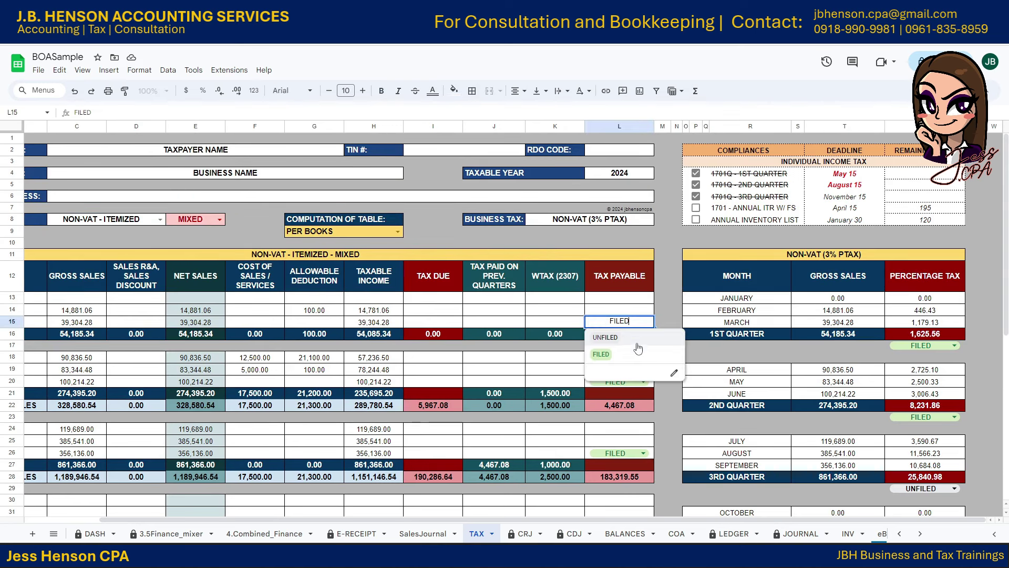
left_click(638, 345)
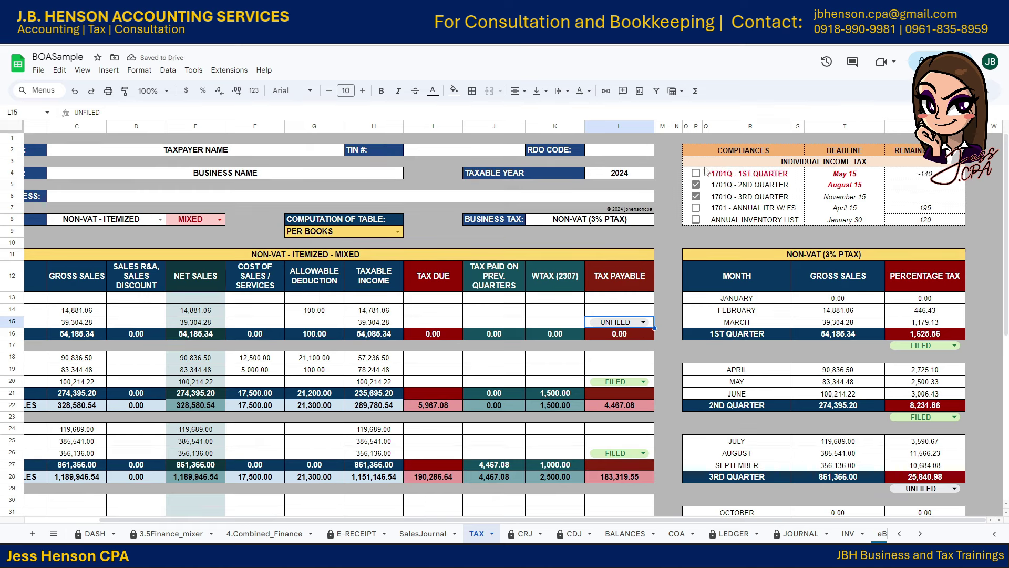
left_click(643, 323)
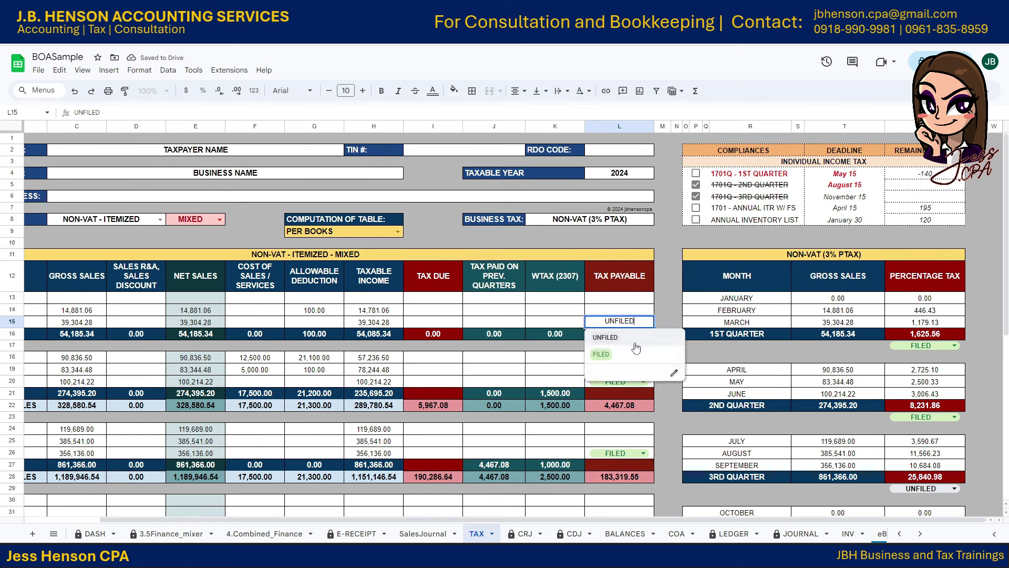
left_click(638, 352)
Step: Set the 2nd and 3rd quarter income tax statuses and the 2nd quarter percentage tax status to UNFILED
left_click(633, 382)
left_click(638, 398)
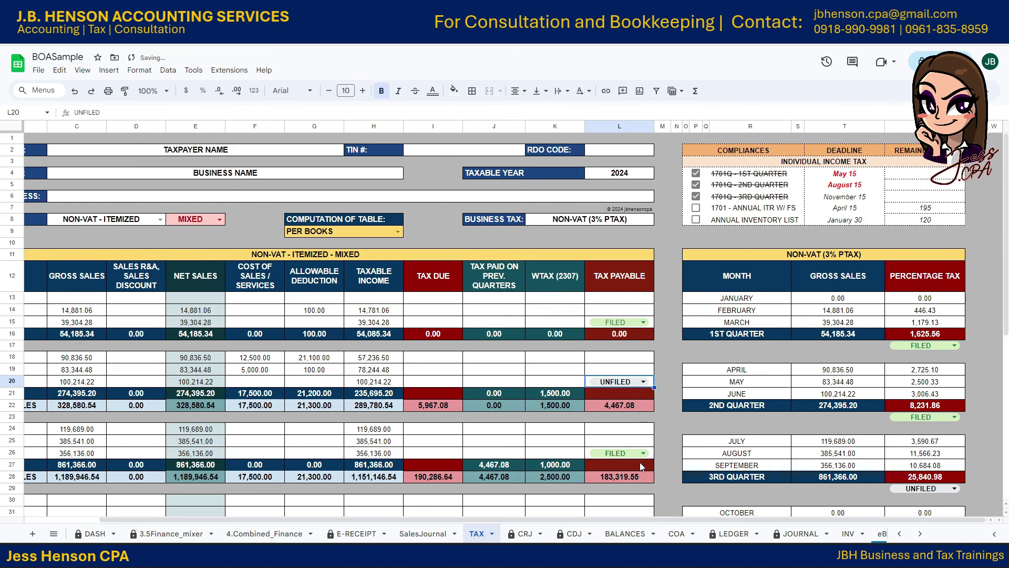
left_click(636, 452)
left_click(636, 438)
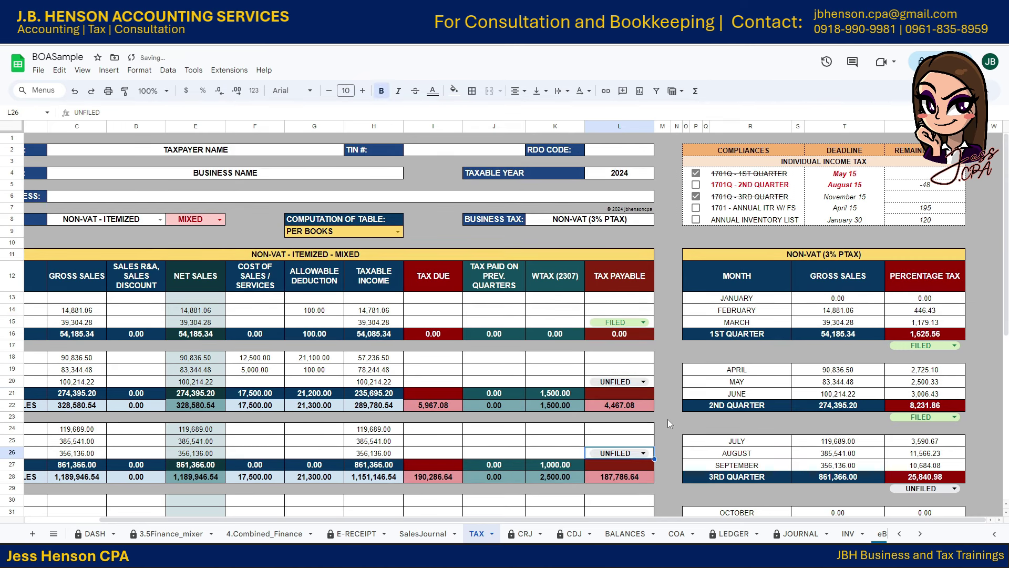
scroll(894, 326, "down", 3)
left_click(939, 315)
left_click(929, 335)
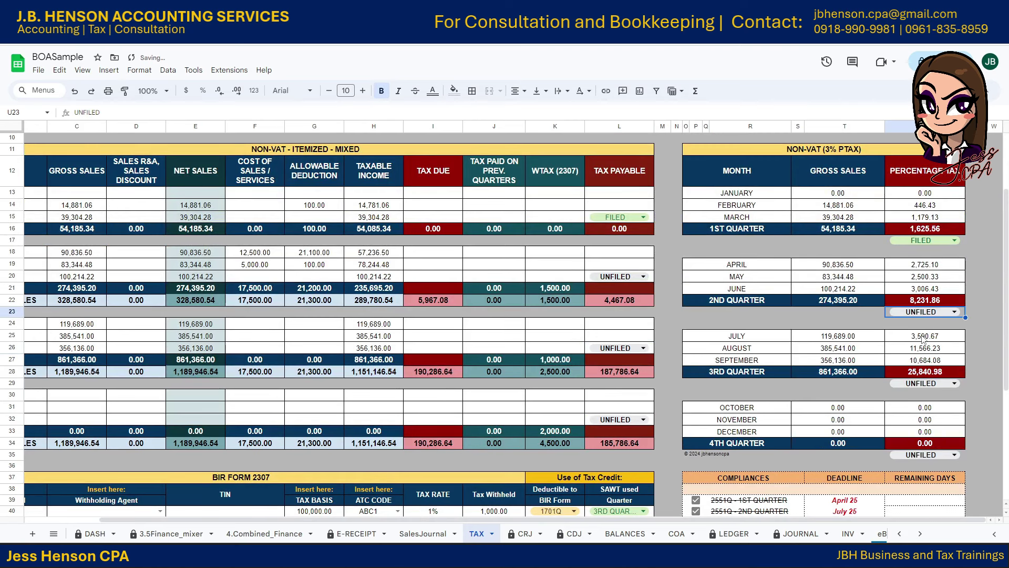
Step: Restore FILED for the 2nd quarter percentage tax and the 2nd and 3rd quarter income tax statuses
left_click(928, 311)
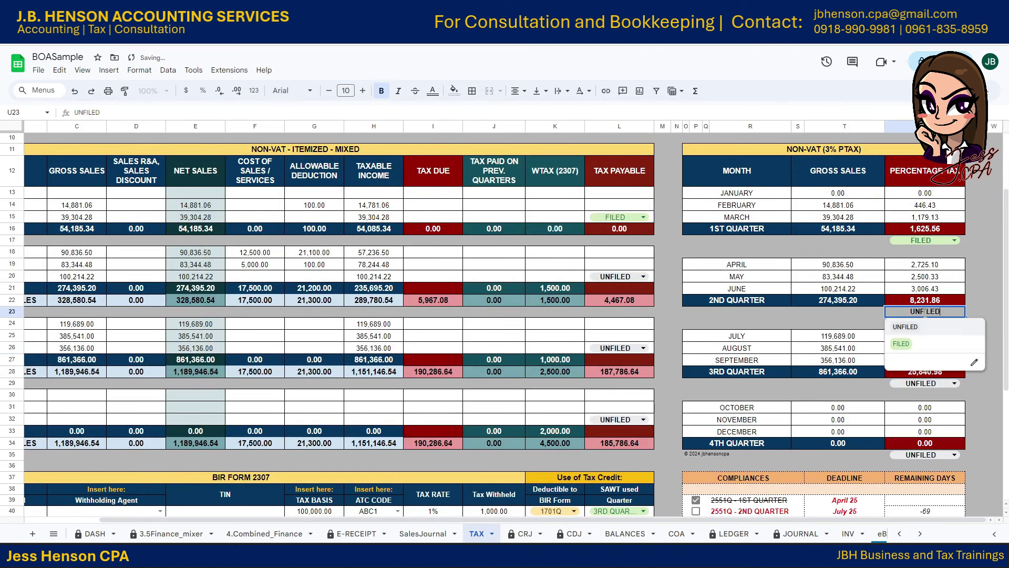
left_click(917, 330)
left_click(625, 277)
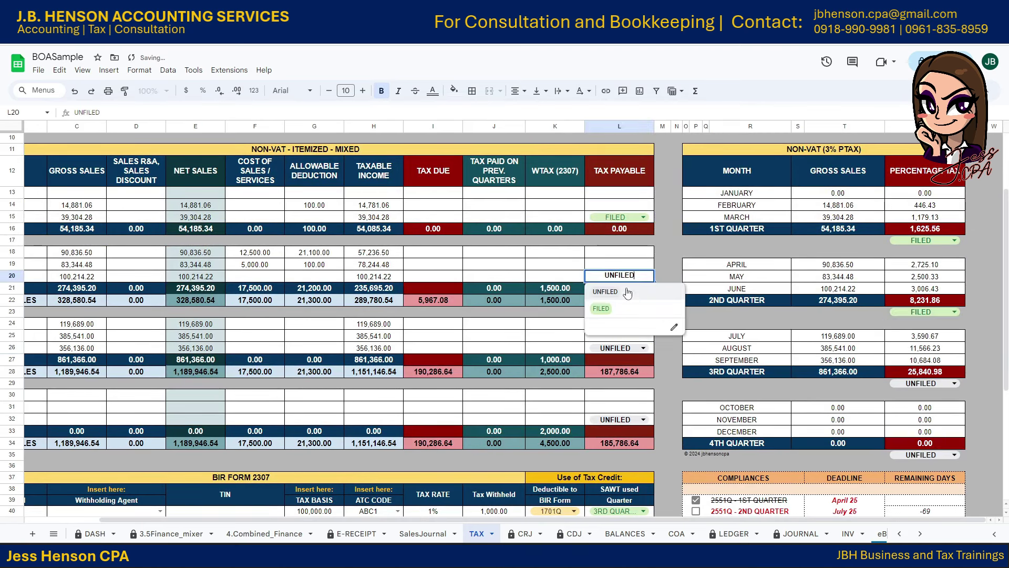
left_click(634, 309)
left_click(634, 347)
left_click(632, 387)
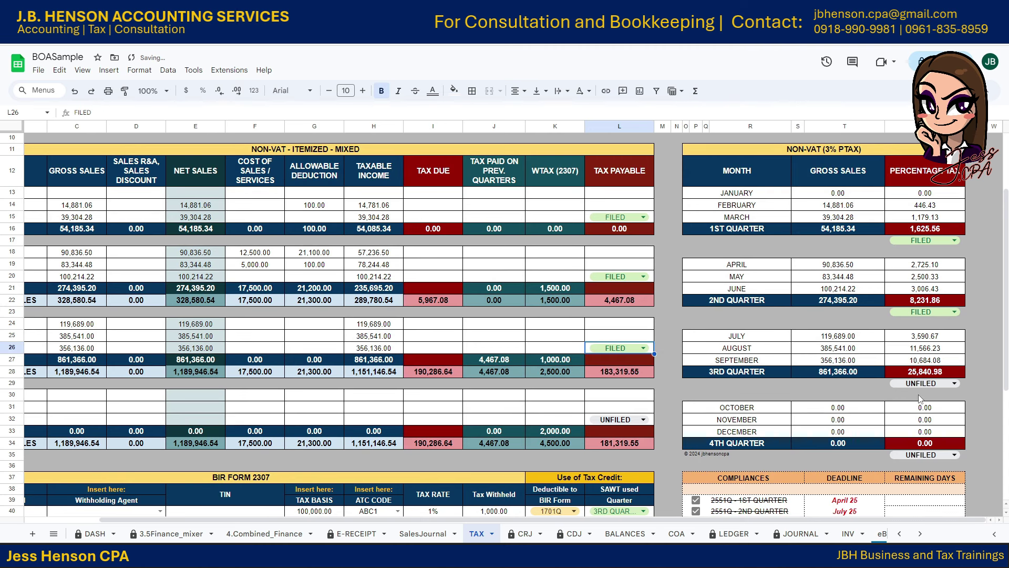
Step: Check the September business tax status on the DASH sheet, then open 4.Combined_Finance
left_click(94, 534)
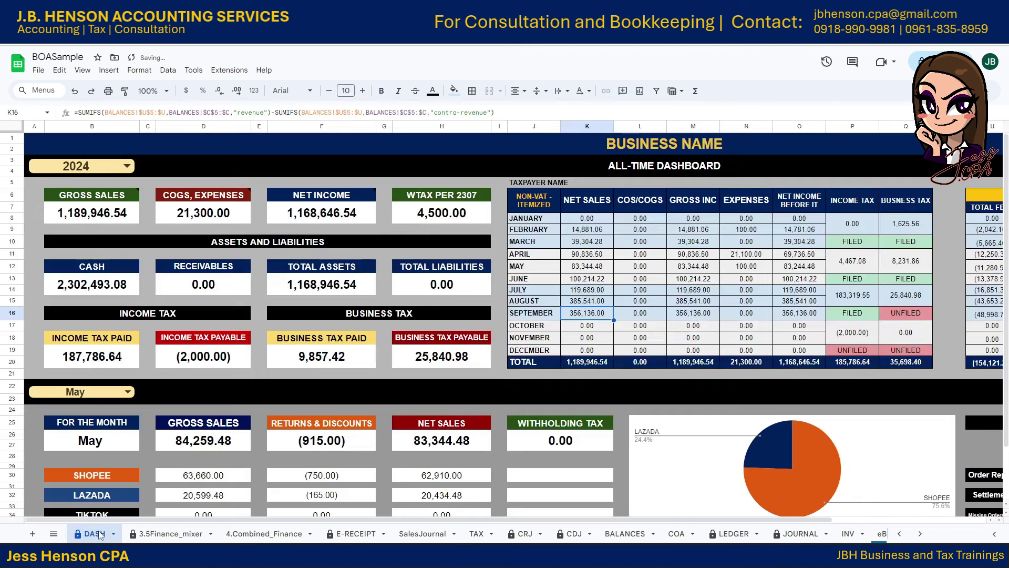
left_click(876, 314)
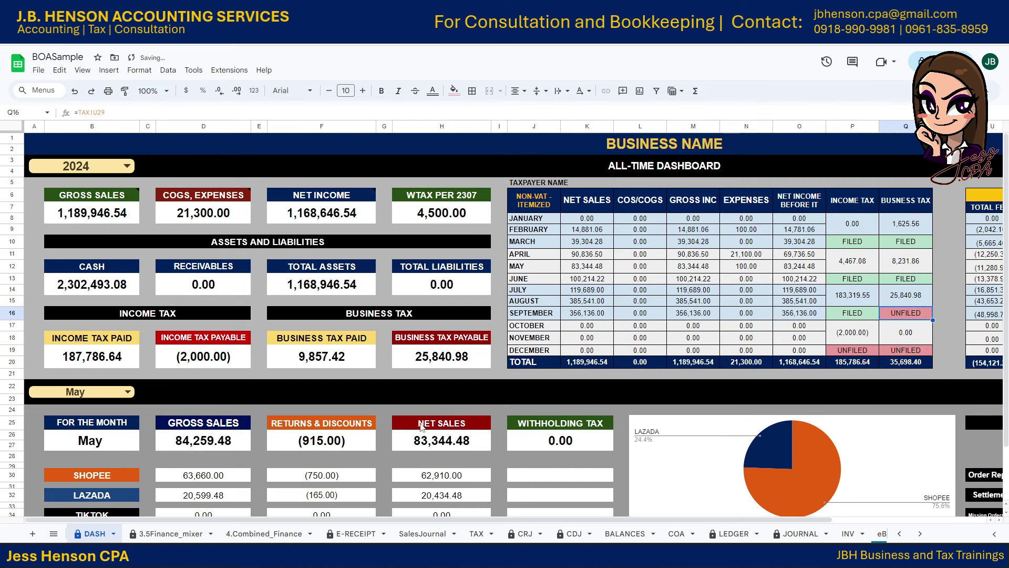
left_click(243, 532)
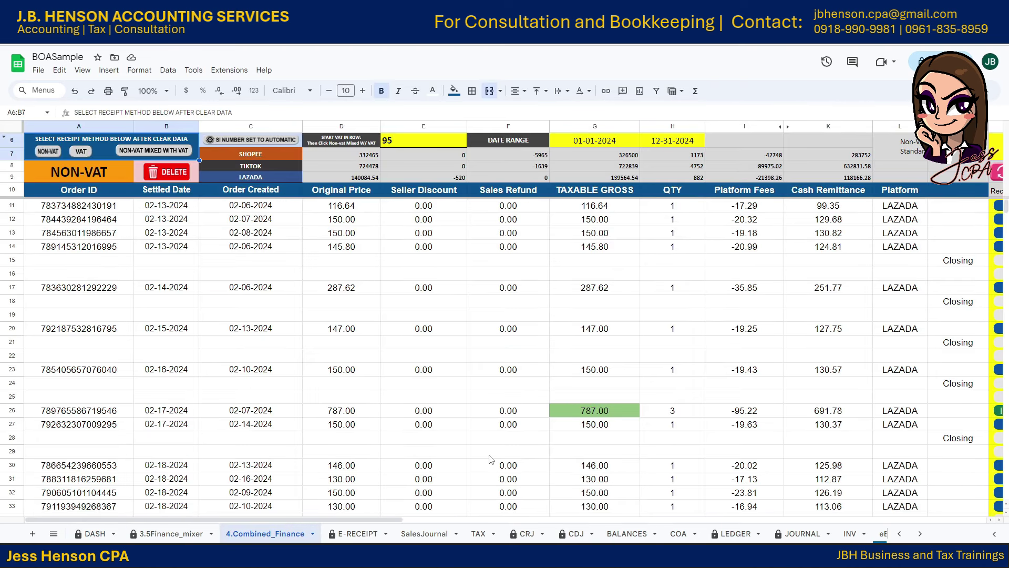
Step: Check the non-VAT price threshold in N6 and compare it with the receipt methods assigned to the Lazada rows
scroll(715, 150, "right", 5)
left_click(715, 149)
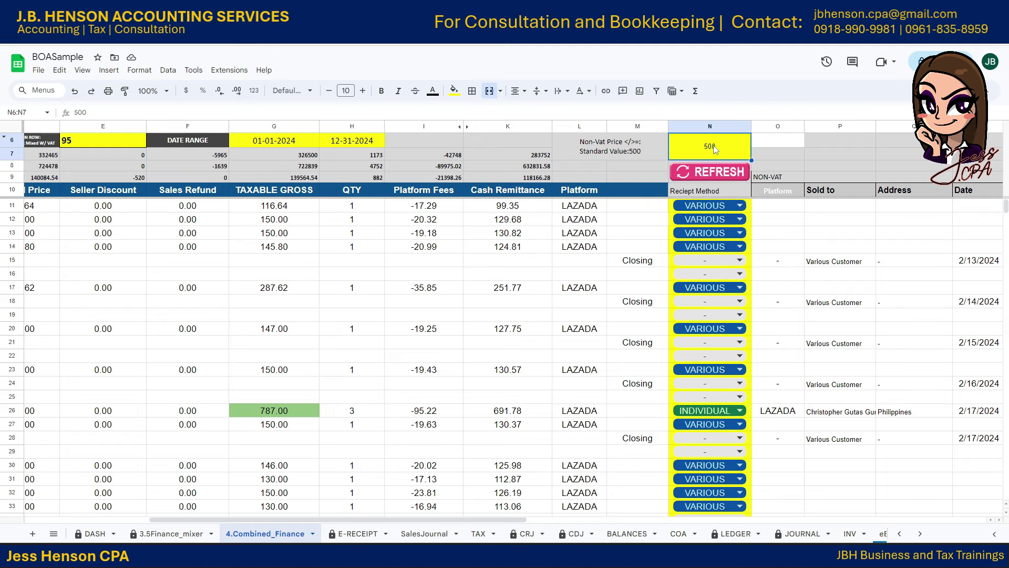
scroll(682, 462, "down", 5)
scroll(682, 462, "up", 2)
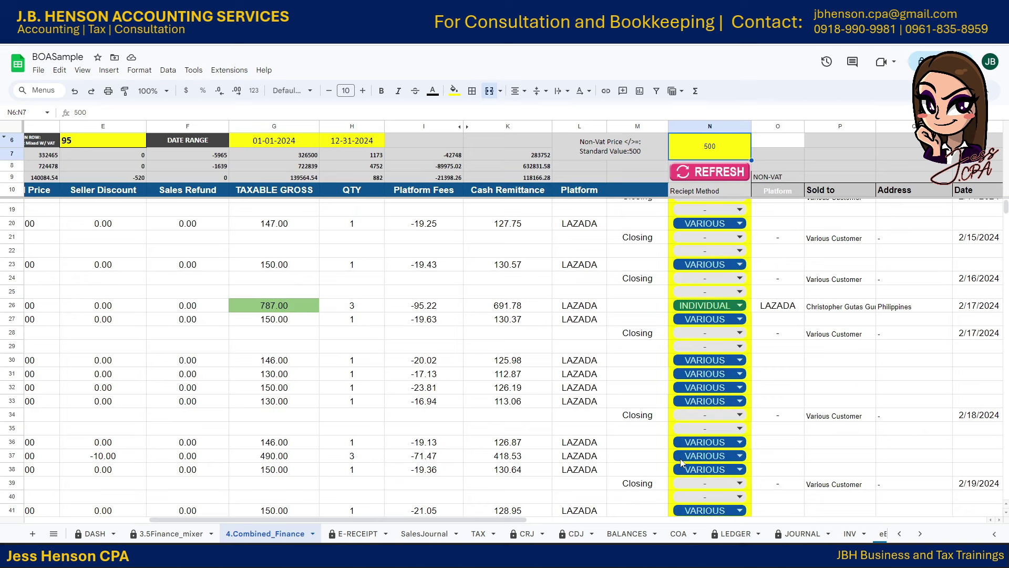
scroll(682, 462, "up", 3)
Step: Examine how the SI NUMBER column numbers the individual and various-customer receipts down the sheet
left_click_drag(435, 519, 847, 511)
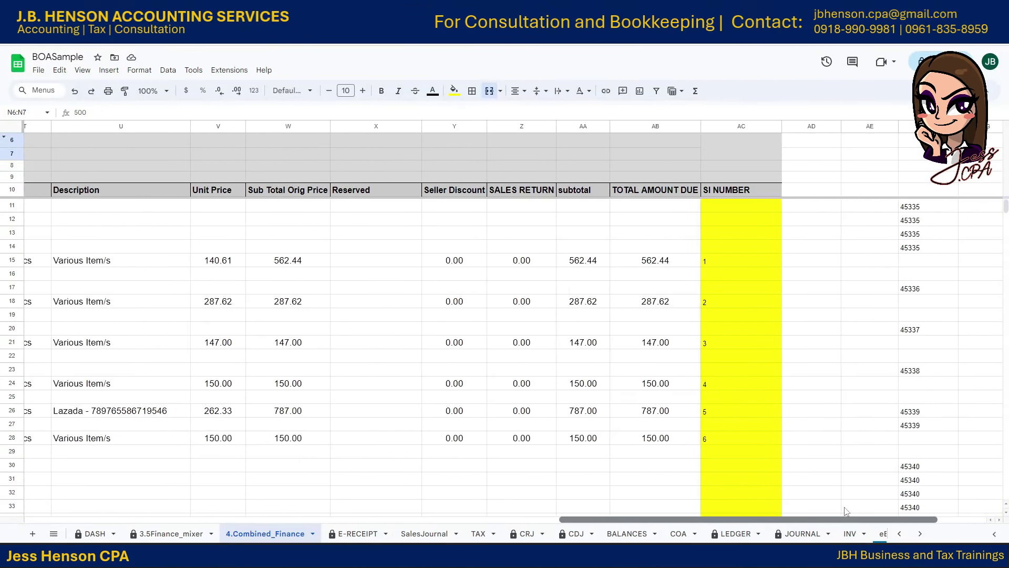
scroll(829, 493, "down", 20)
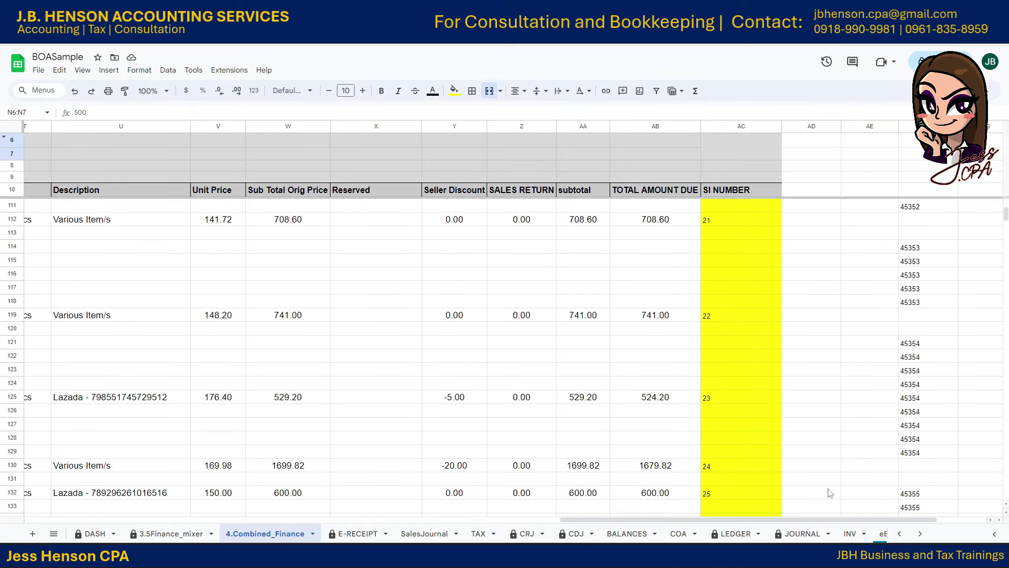
scroll(830, 493, "down", 20)
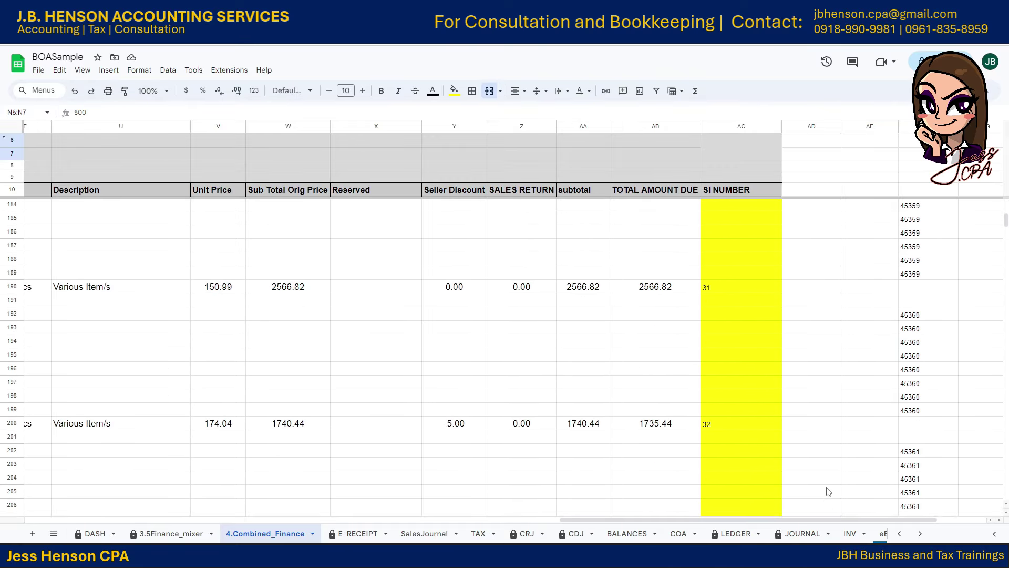
scroll(828, 492, "down", 18)
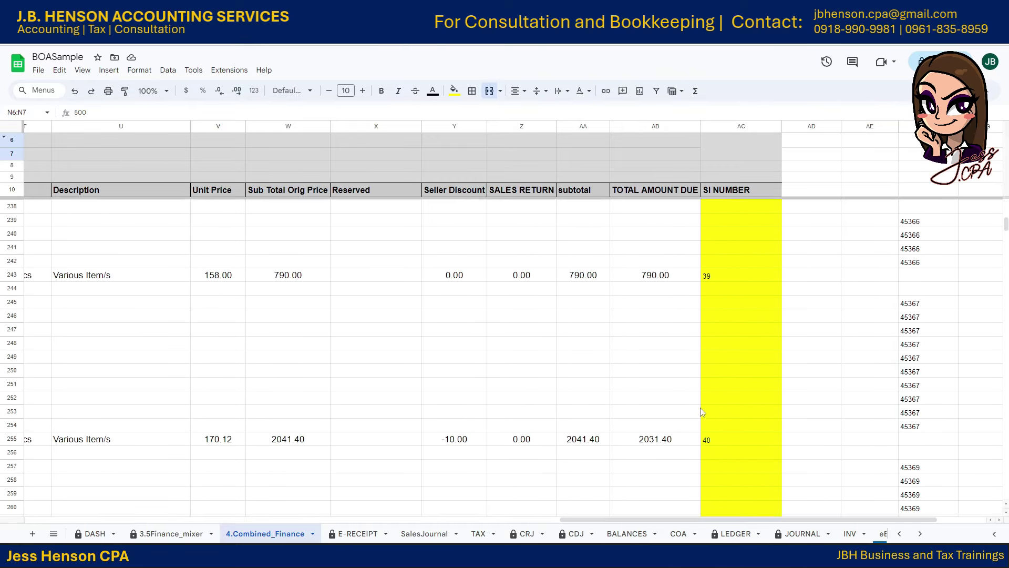
scroll(776, 330, "down", 14)
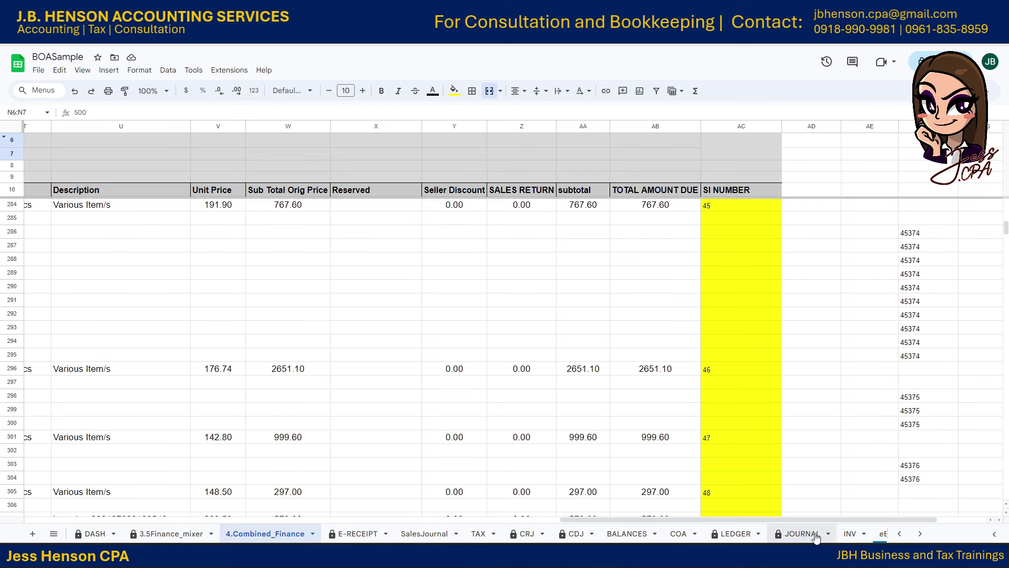
scroll(825, 517, "down", 14)
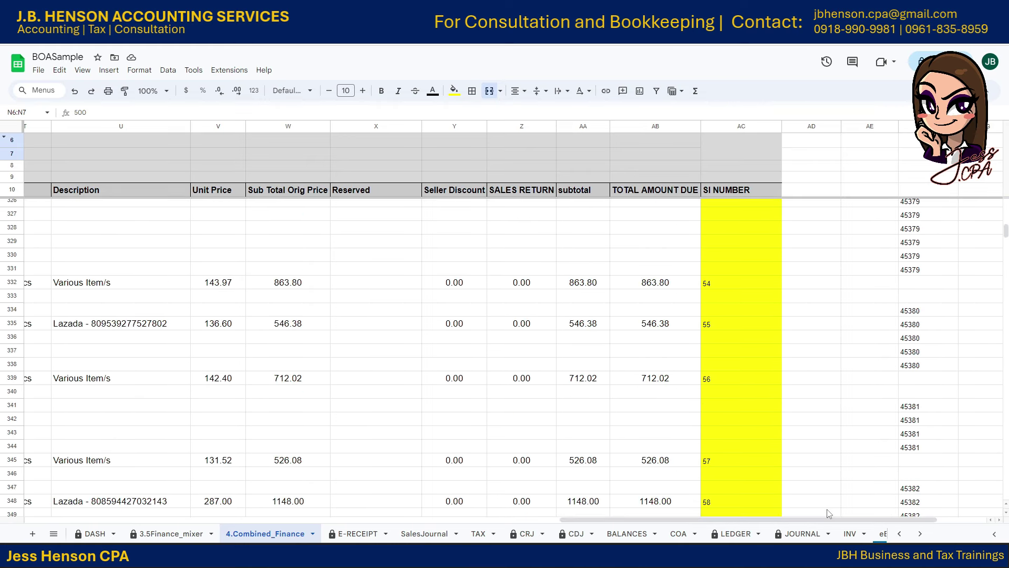
scroll(828, 513, "down", 5)
scroll(828, 513, "up", 2)
Step: Compare the order and receipt method columns with the SI NUMBER column, and inspect the SI number formula in AC216
left_click_drag(838, 520, 645, 520)
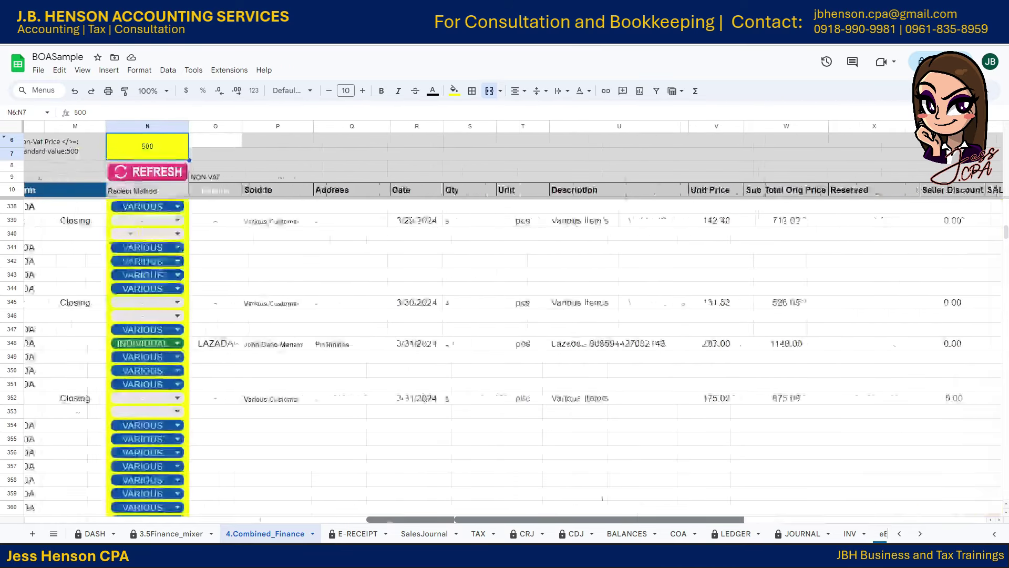
left_click_drag(388, 519, 183, 520)
scroll(443, 487, "up", 20)
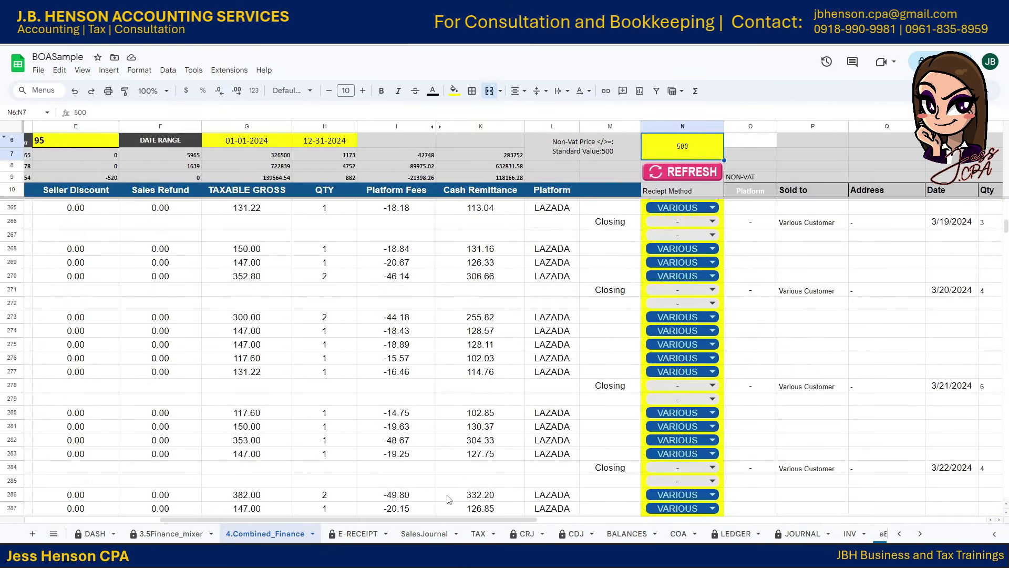
left_click_drag(465, 519, 361, 518)
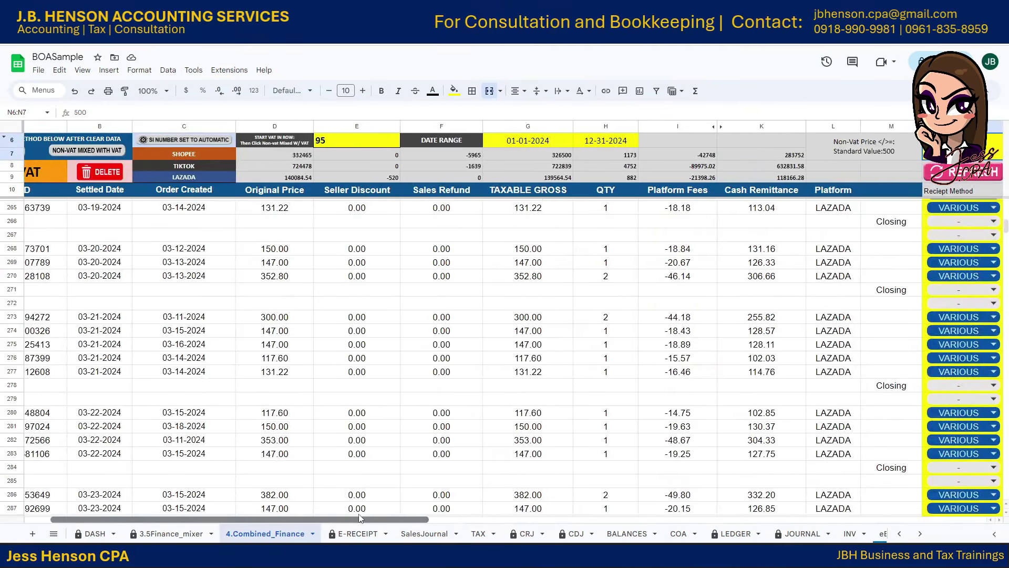
scroll(837, 497, "right", 15)
scroll(836, 496, "left", 2)
scroll(826, 474, "up", 5)
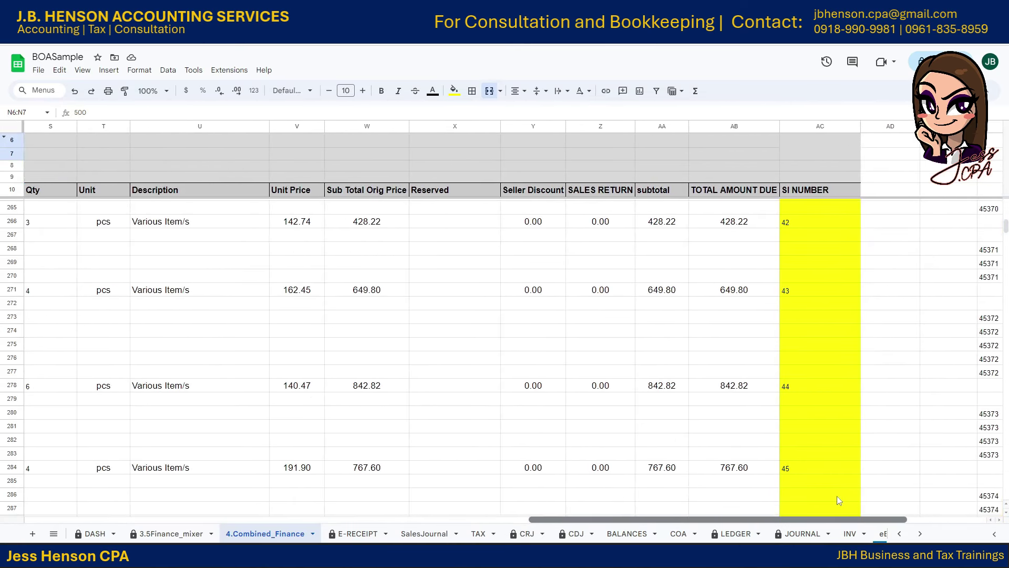
scroll(826, 476, "up", 15)
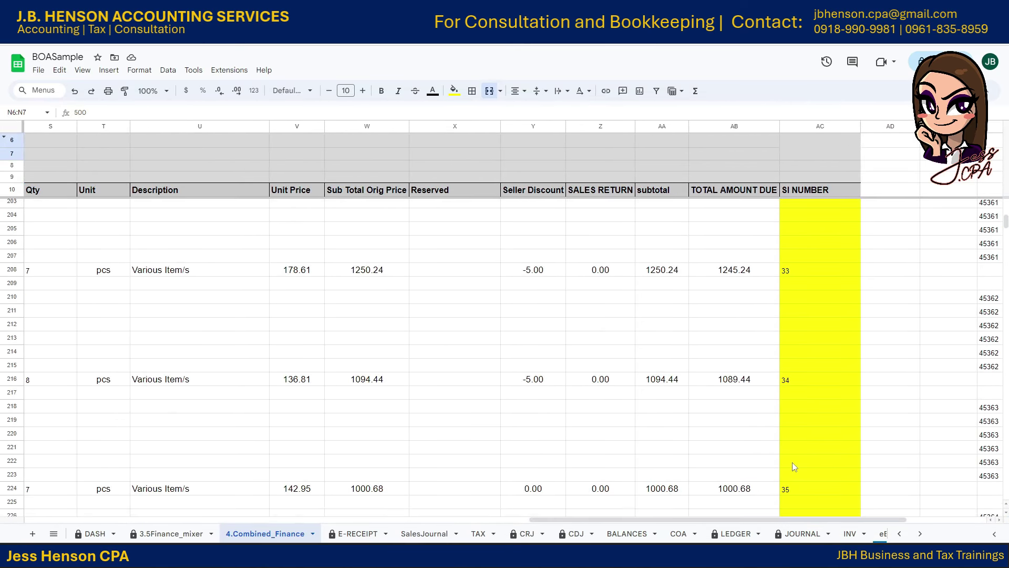
left_click(787, 381)
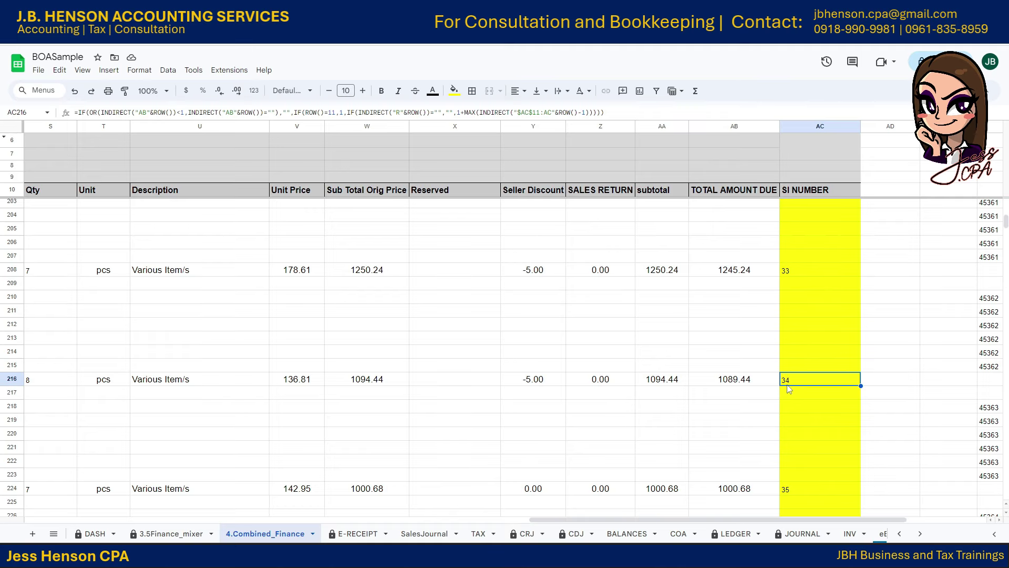
scroll(787, 385, "up", 20)
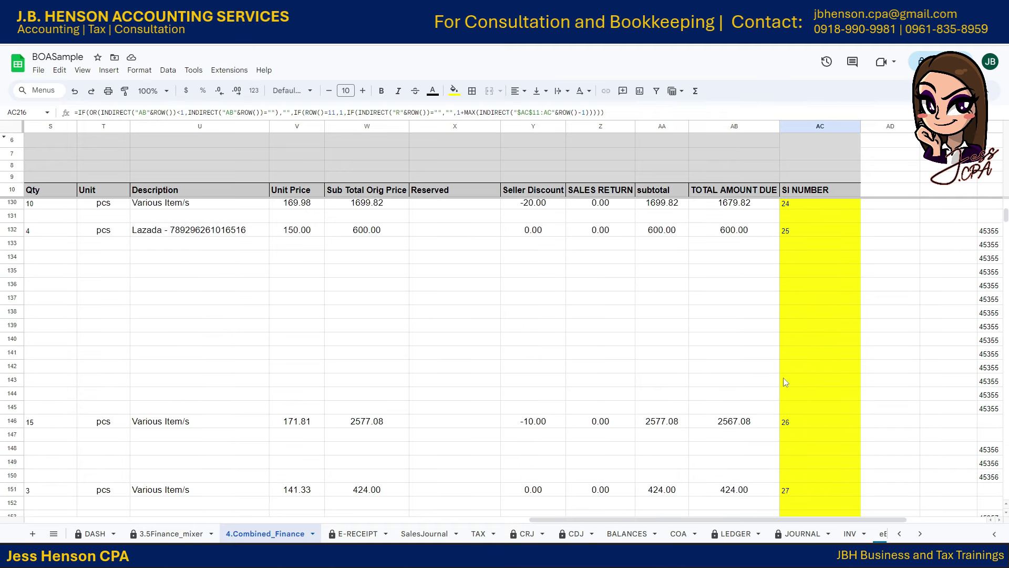
left_click_drag(1005, 225, 1005, 213)
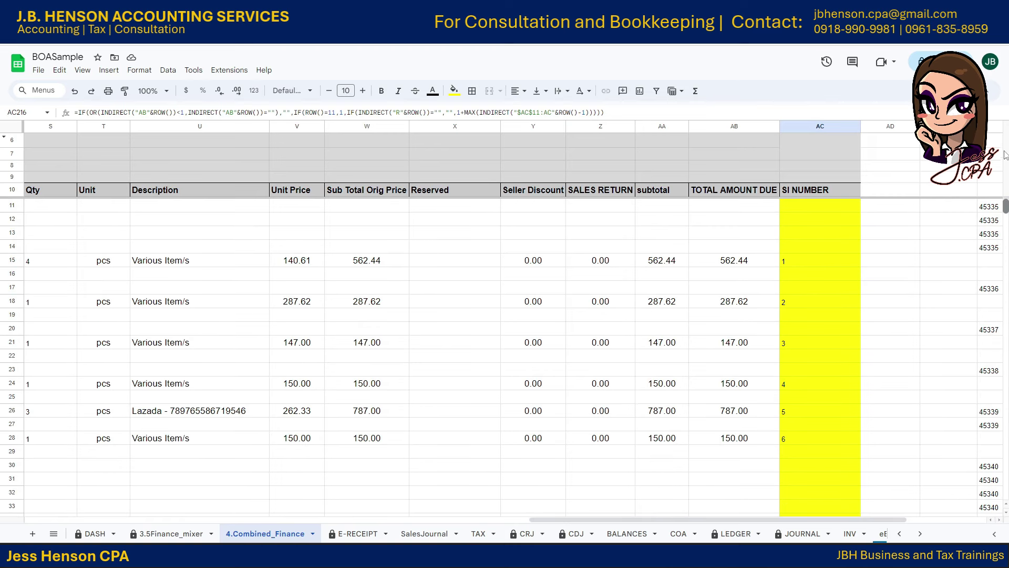
Step: Set the first SI number in AC15 to 100 and review the numbering in the rows below
left_click(831, 261)
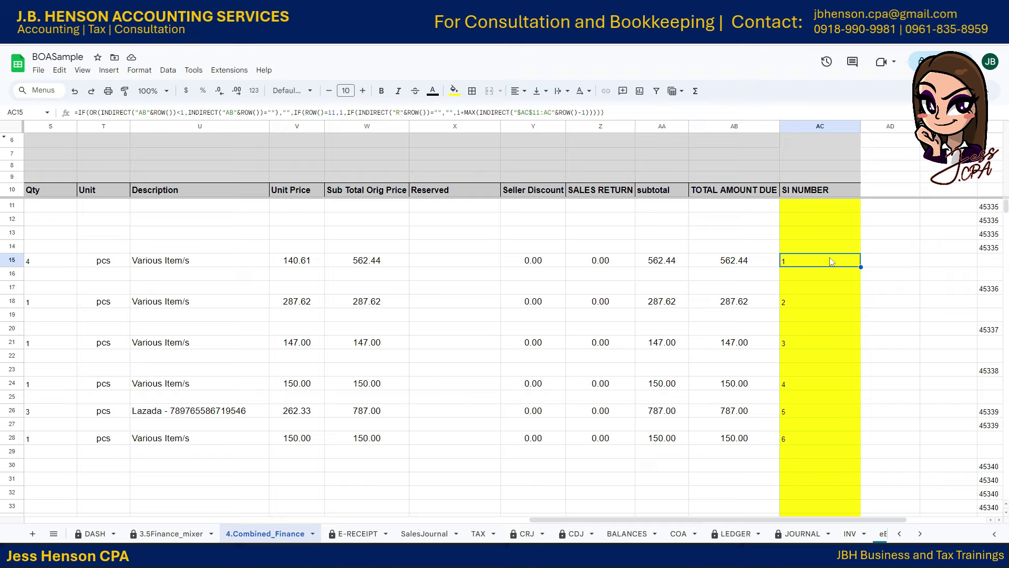
type("1000")
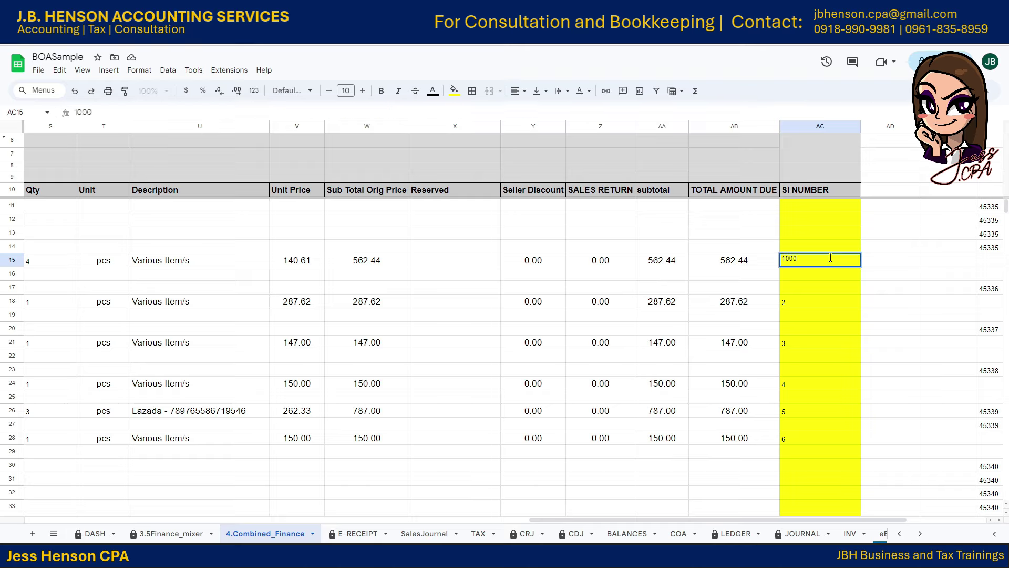
key("BackSpace")
key("Return")
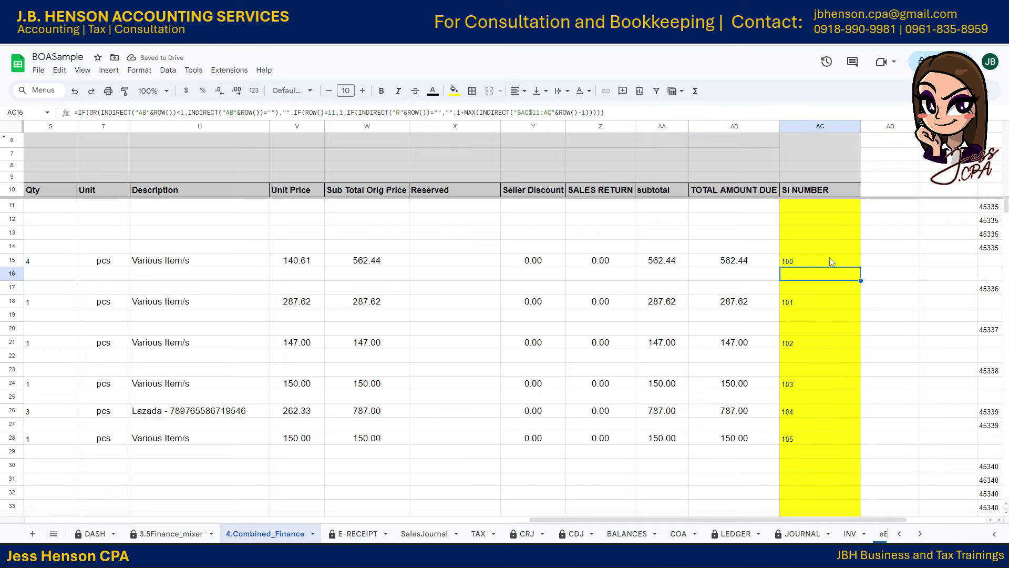
scroll(815, 274, "down", 3)
scroll(802, 289, "up", 3)
key("Up")
scroll(803, 294, "down", 2)
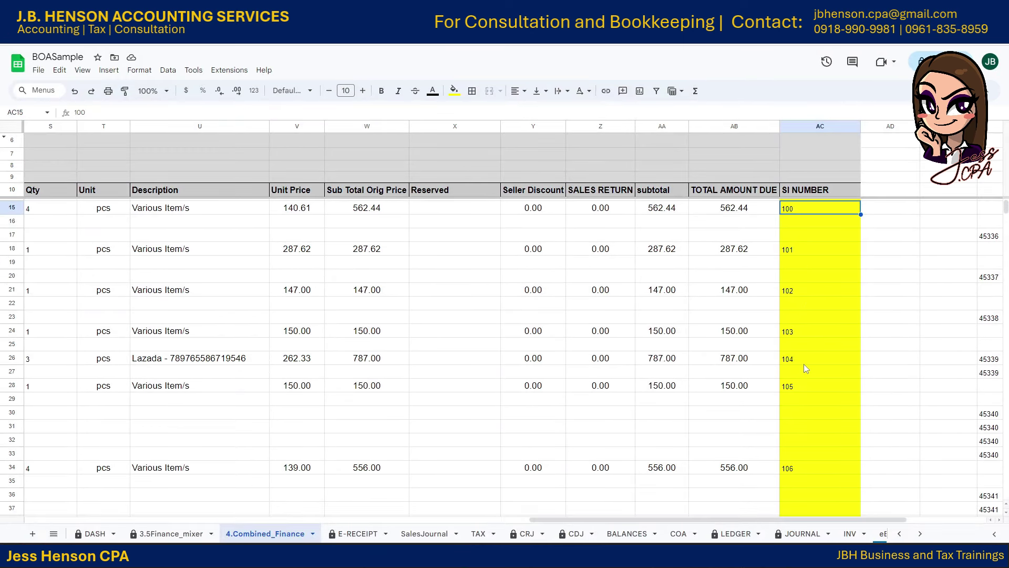
scroll(802, 364, "down", 5)
scroll(795, 359, "up", 7)
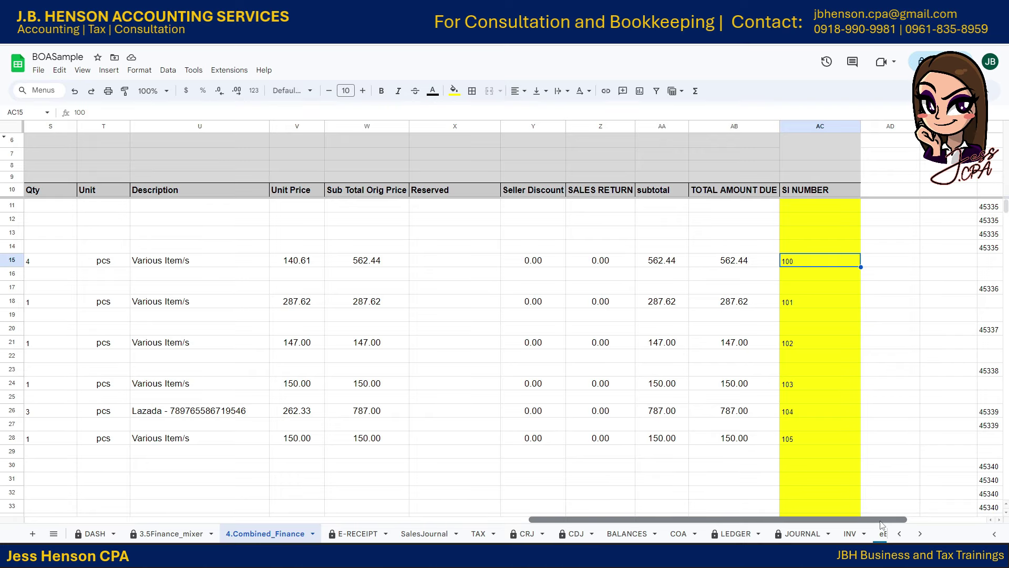
Step: Change the receipt method in row 14 to INDIVIDUAL and refresh the receipt data
left_click_drag(881, 524, 521, 497)
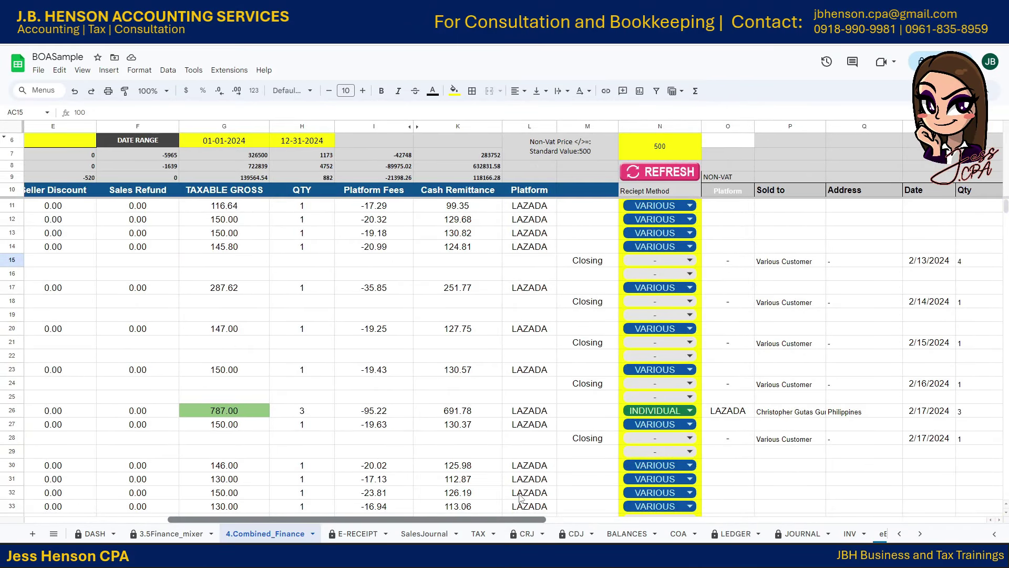
left_click_drag(521, 496, 376, 494)
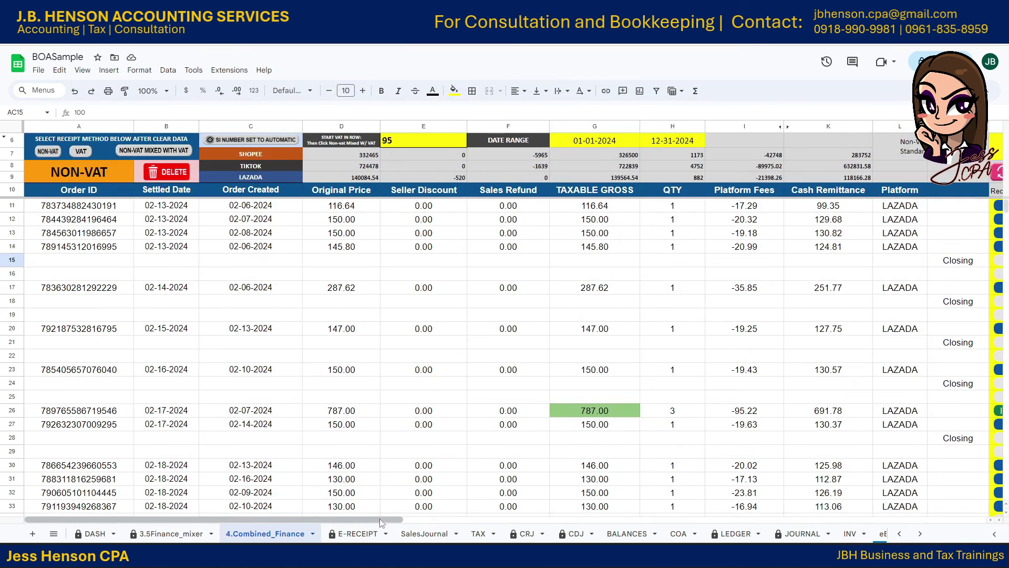
left_click_drag(399, 520, 699, 532)
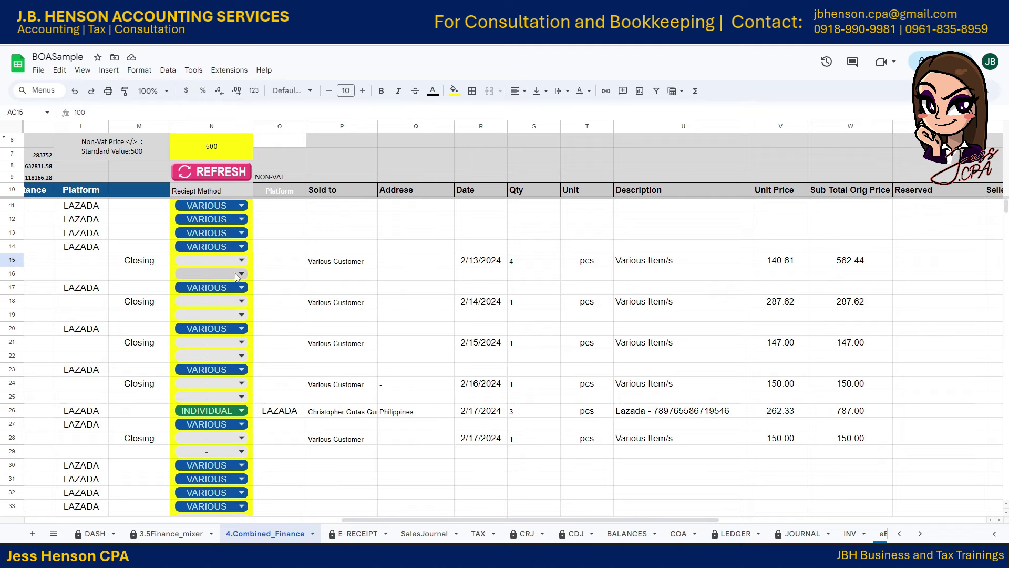
left_click(250, 249)
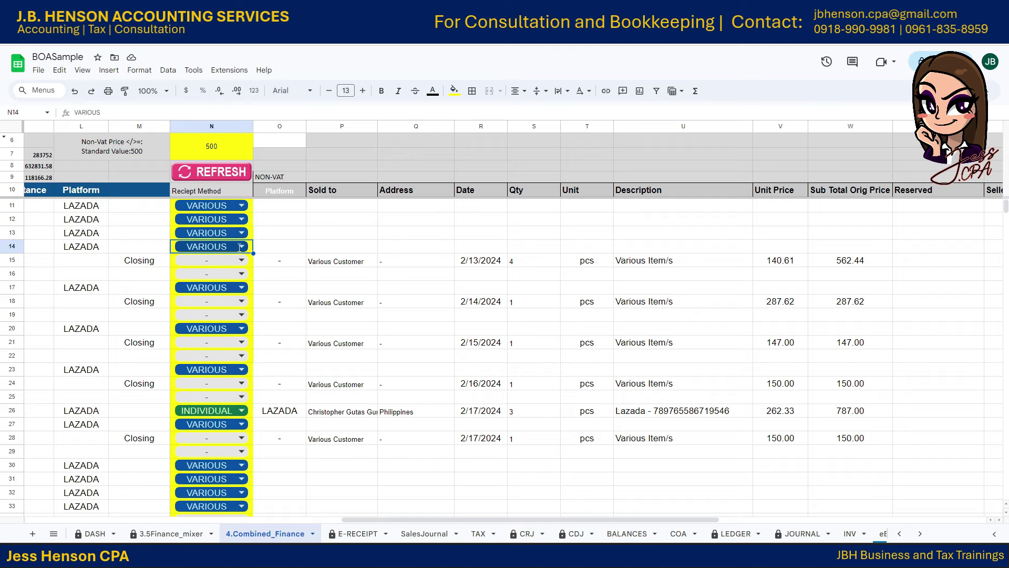
left_click(241, 247)
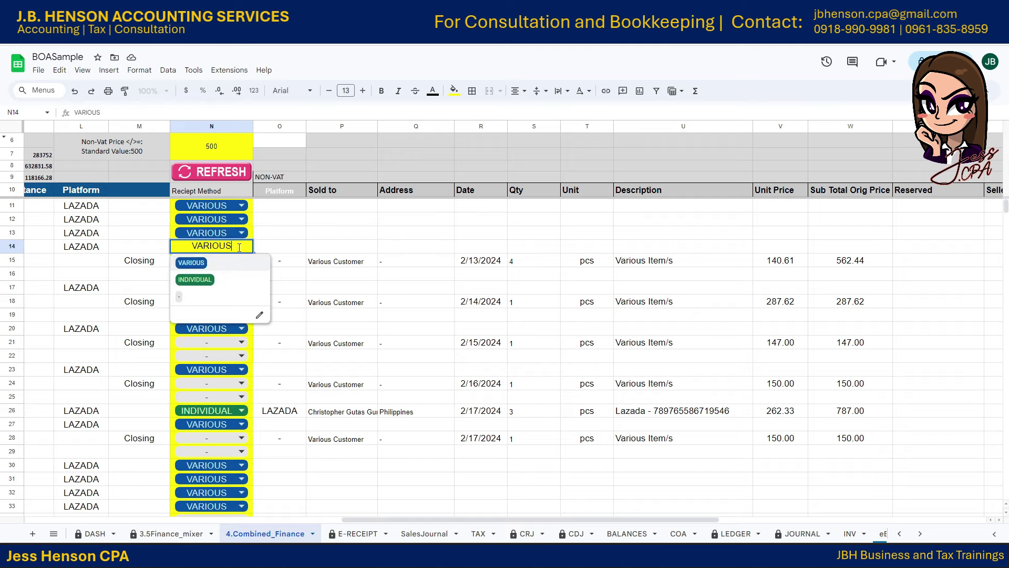
left_click(241, 280)
left_click(278, 251)
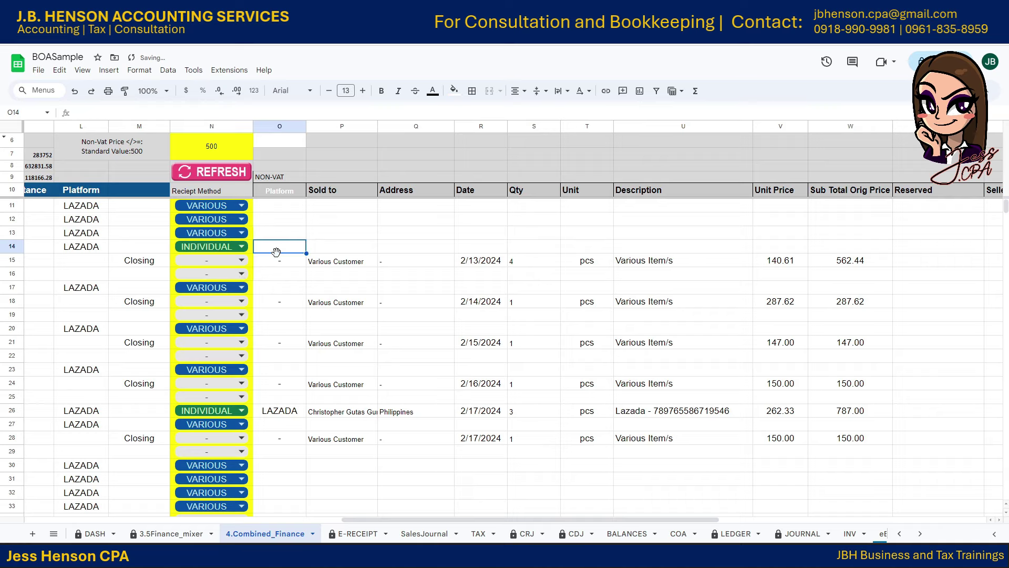
left_click(248, 250)
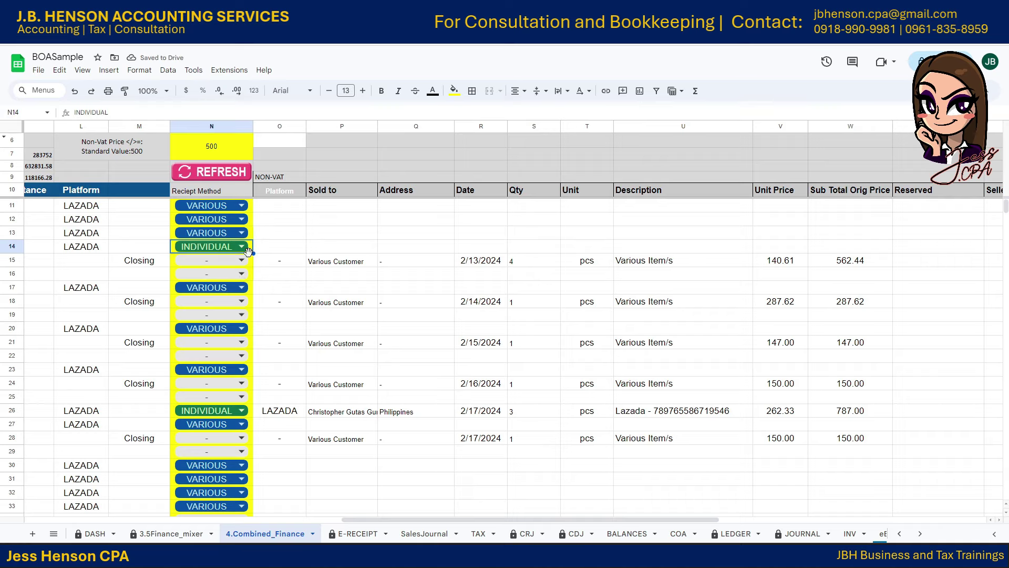
left_click(235, 174)
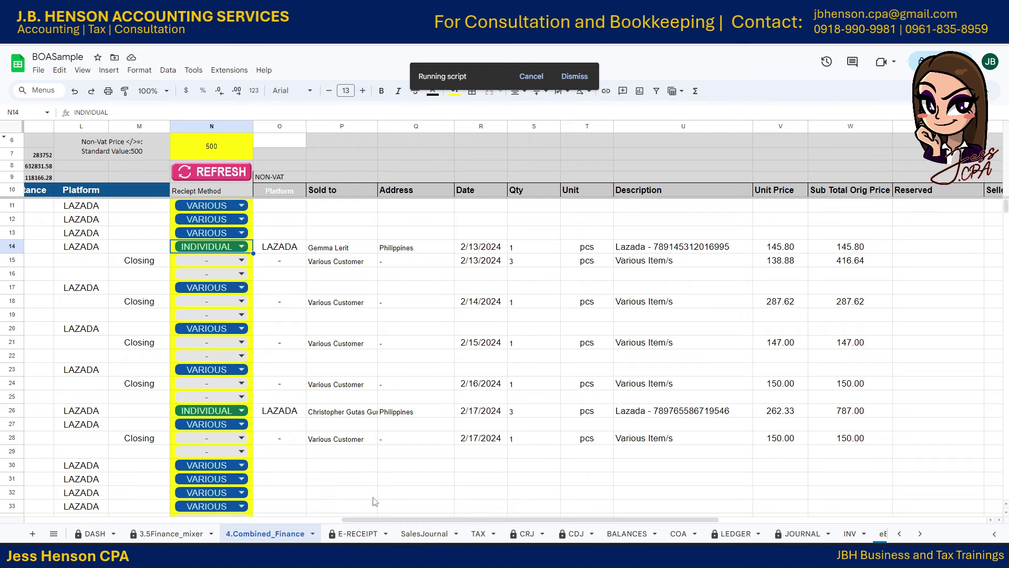
Step: Check the SI numbers in rows 14 and 15 for the refreshed receipts
left_click_drag(461, 519, 654, 516)
left_click(574, 250)
left_click(579, 264)
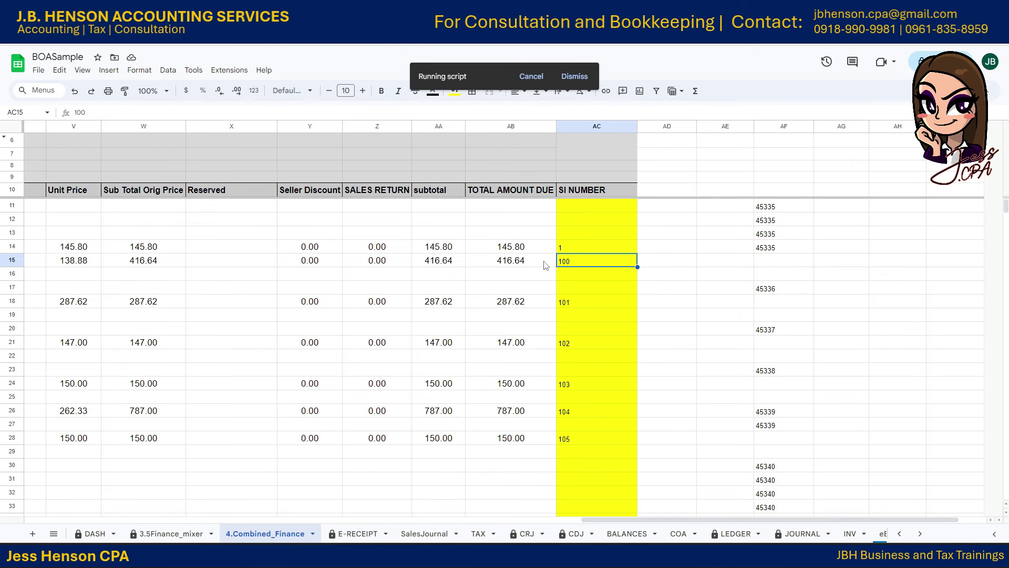
Step: Switch the receipt method of the Combined_Finance sheet to VAT
left_click_drag(629, 518, 256, 517)
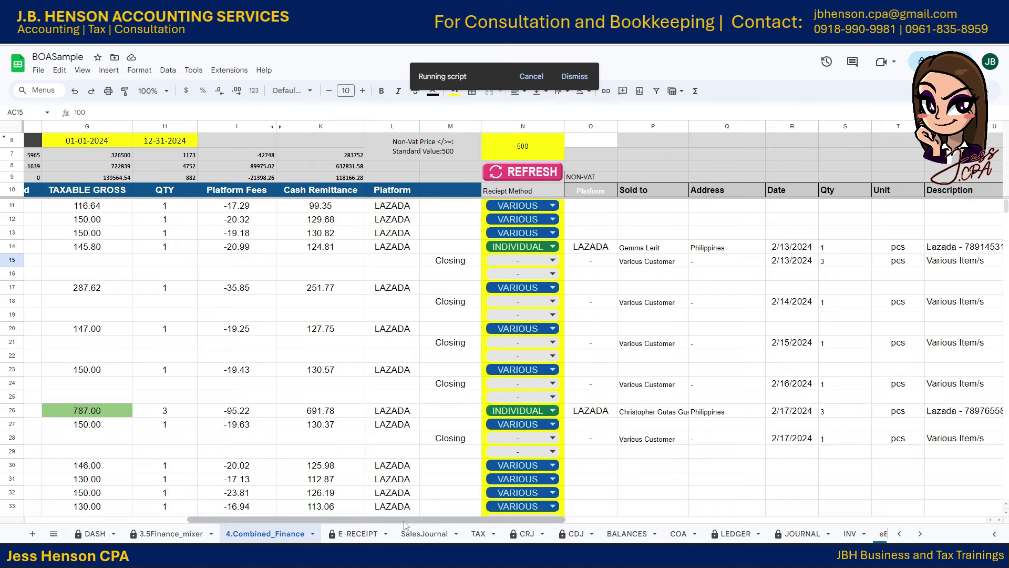
left_click_drag(404, 520, 367, 513)
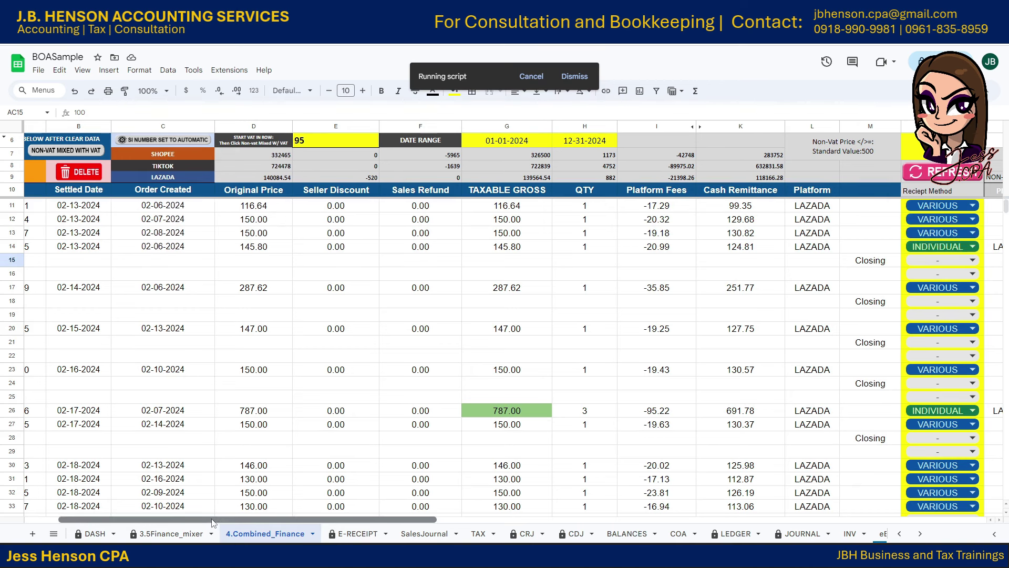
left_click_drag(216, 519, 106, 528)
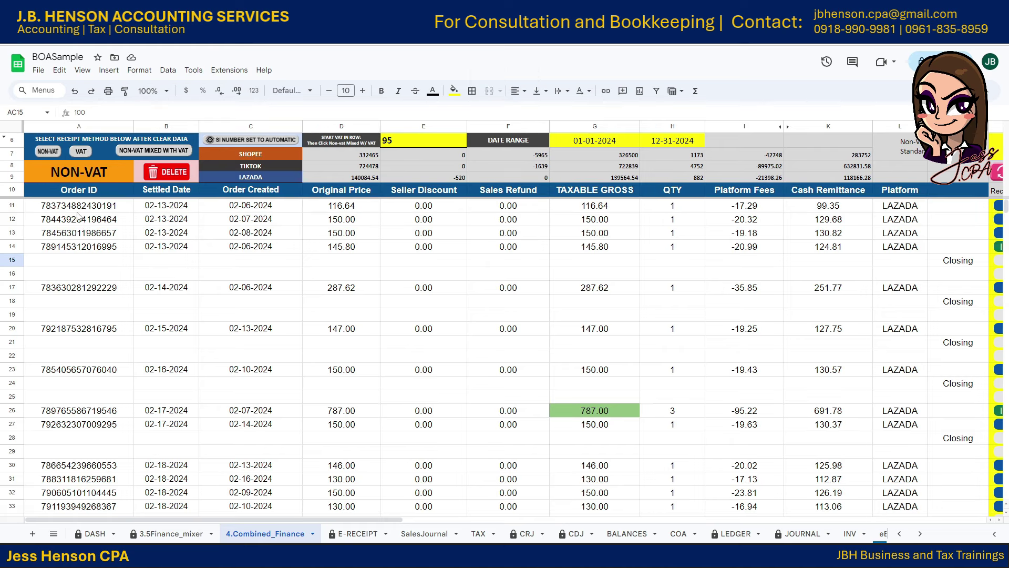
left_click(87, 152)
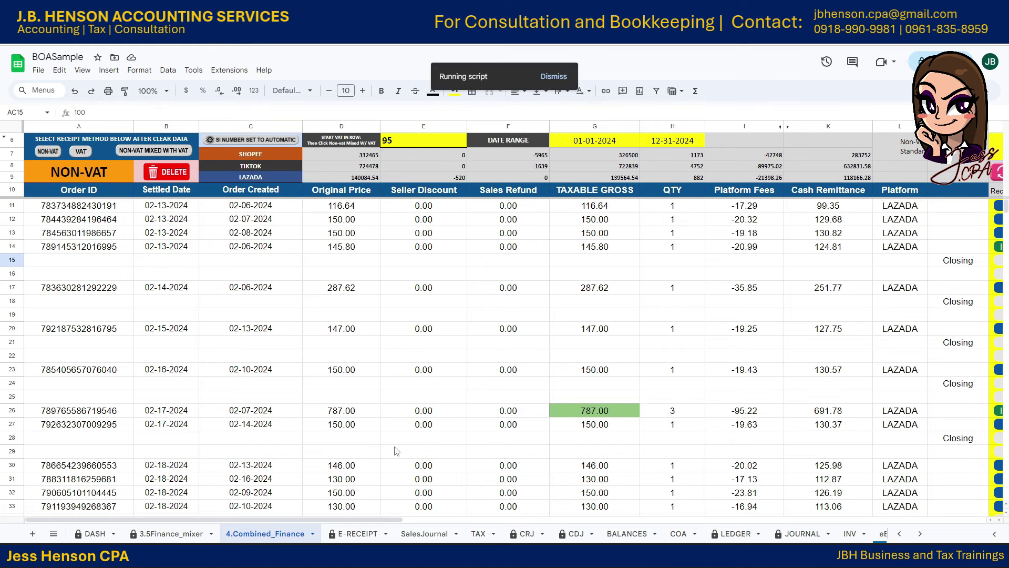
Step: Hide the columns after SI NUMBER, from AD onward
left_click_drag(388, 518, 951, 534)
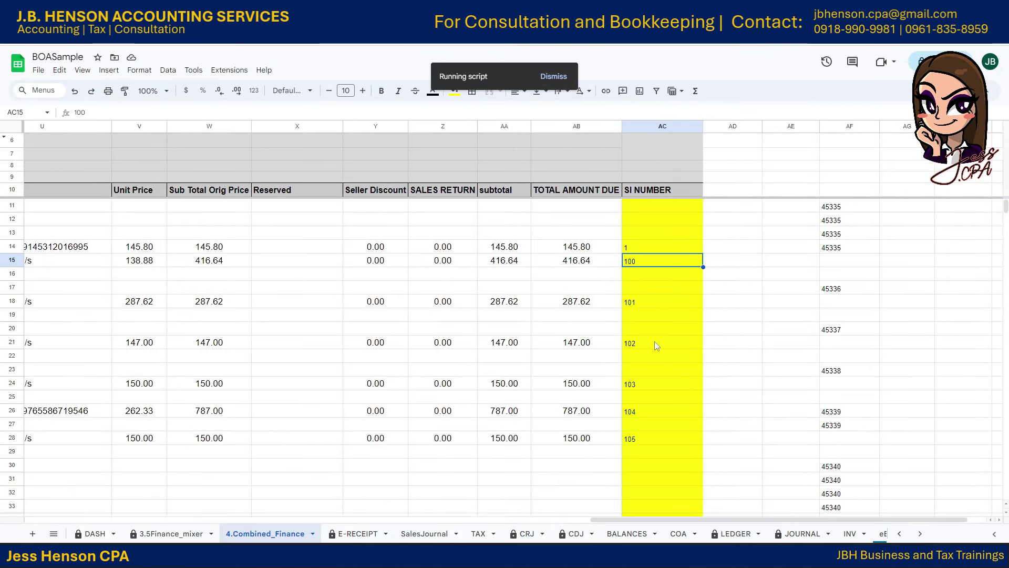
scroll(644, 333, "down", 3)
scroll(644, 334, "up", 3)
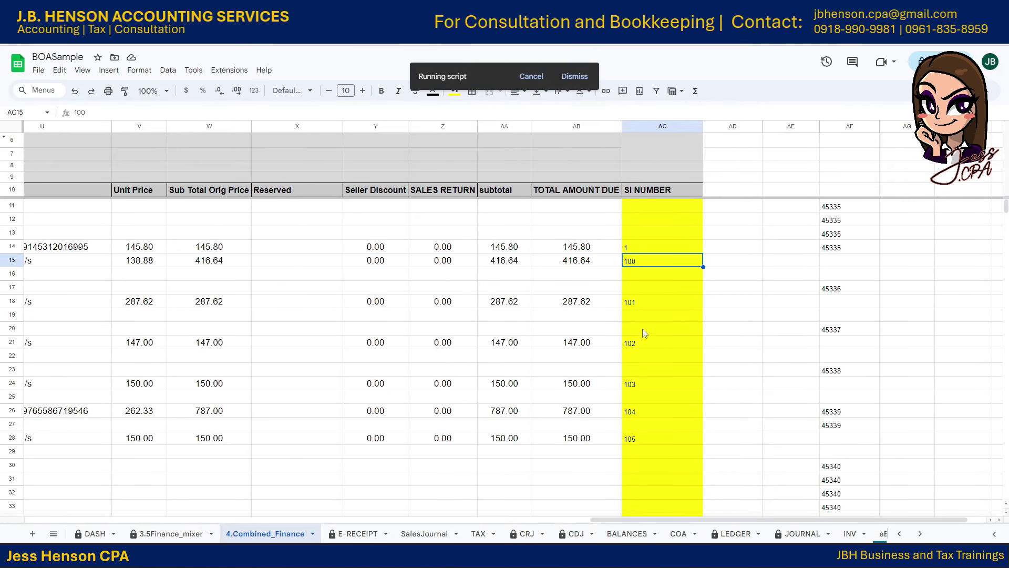
left_click_drag(657, 520, 560, 516)
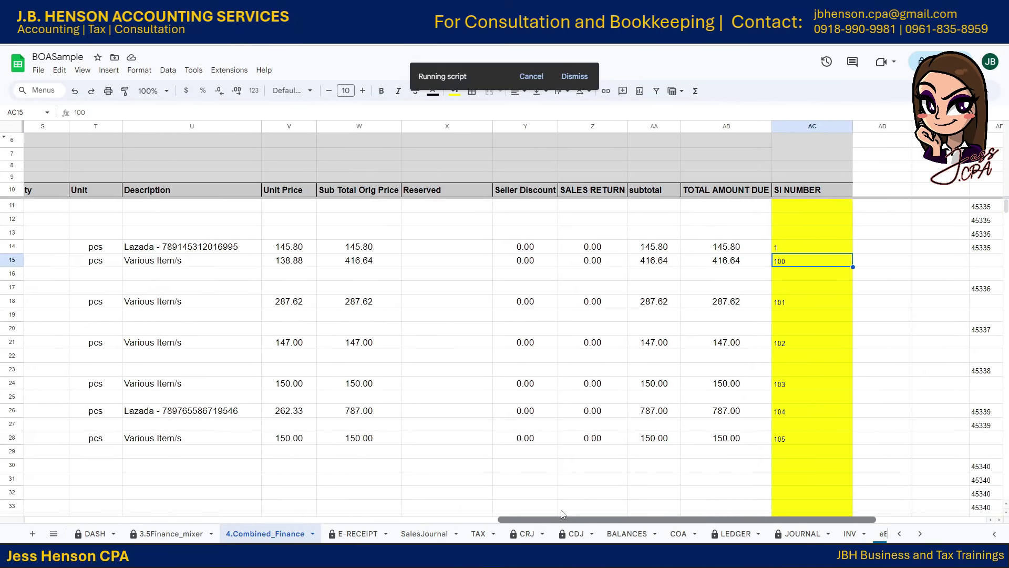
left_click(892, 127)
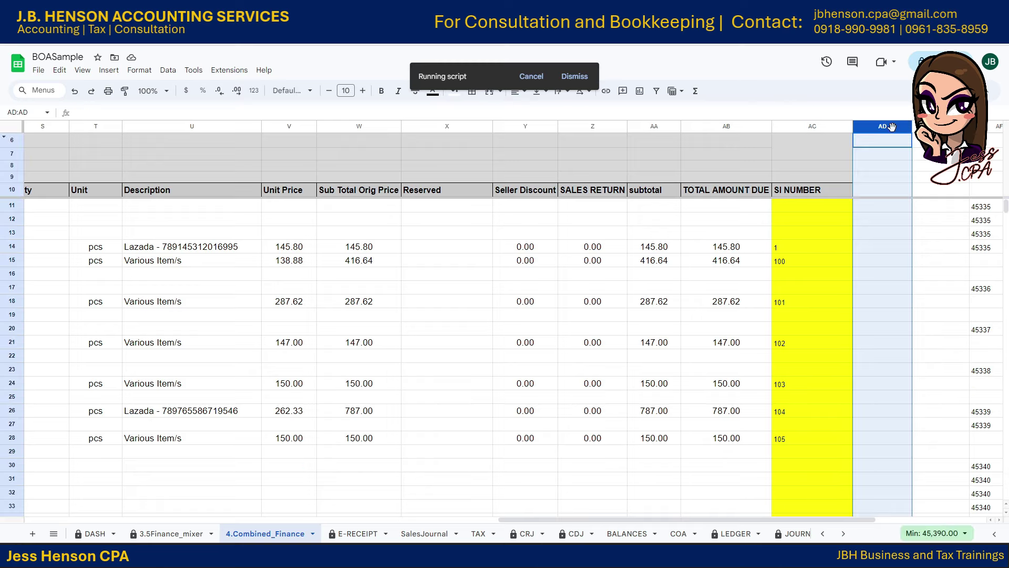
left_click(992, 128, "shift")
right_click(992, 127)
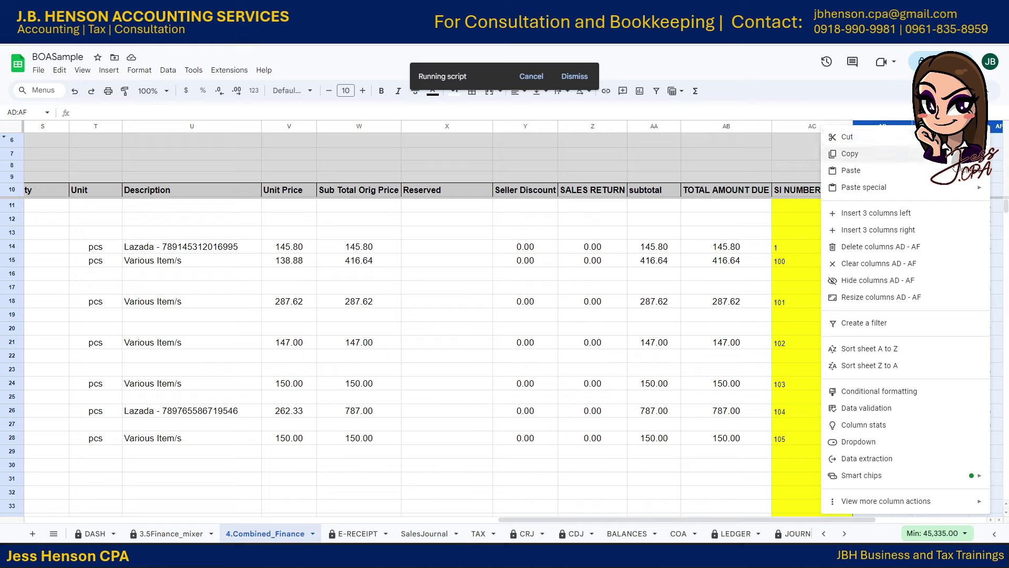
left_click(873, 281)
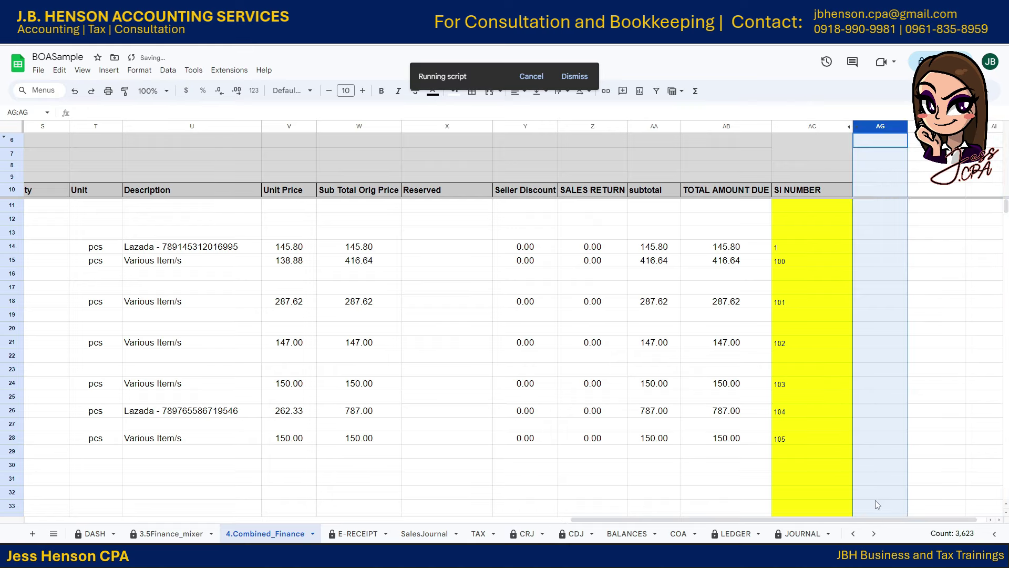
left_click(953, 427)
left_click(857, 127)
left_click(872, 121, "shift")
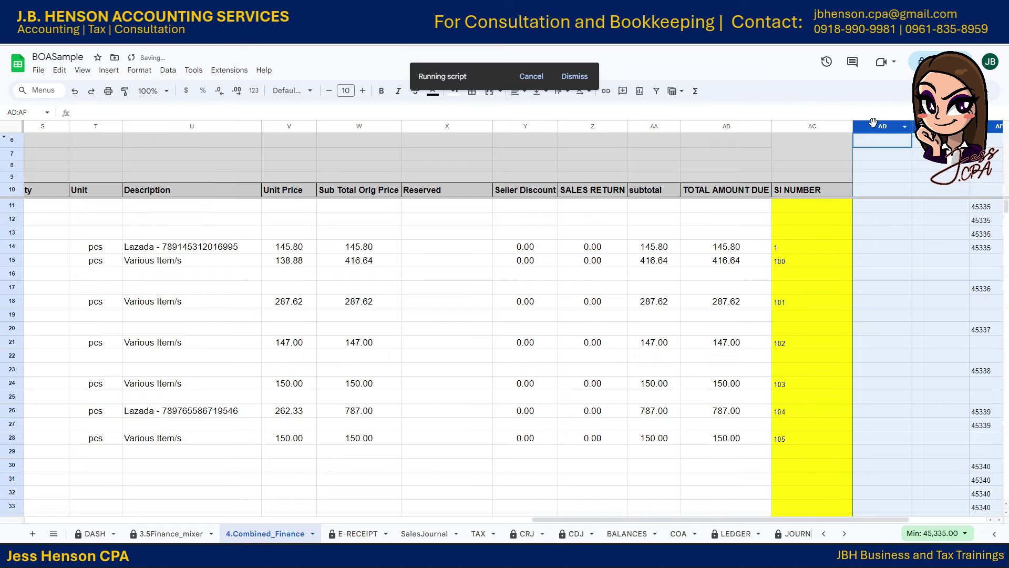
right_click(872, 124)
left_click(780, 278)
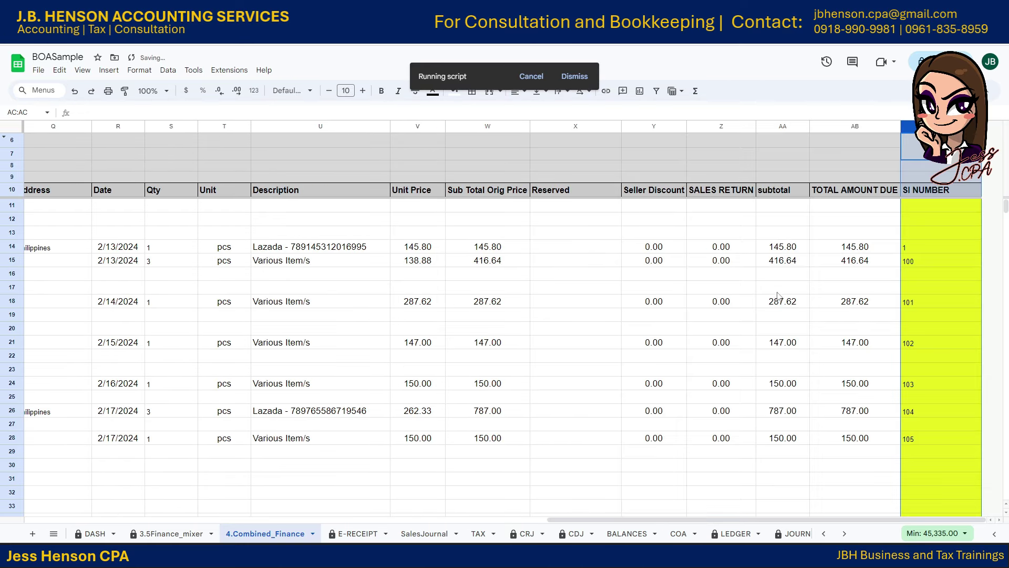
left_click(786, 466)
Step: Review the receipt methods assigned to the Lazada orders while the VAT script runs
scroll(473, 368, "left", 10)
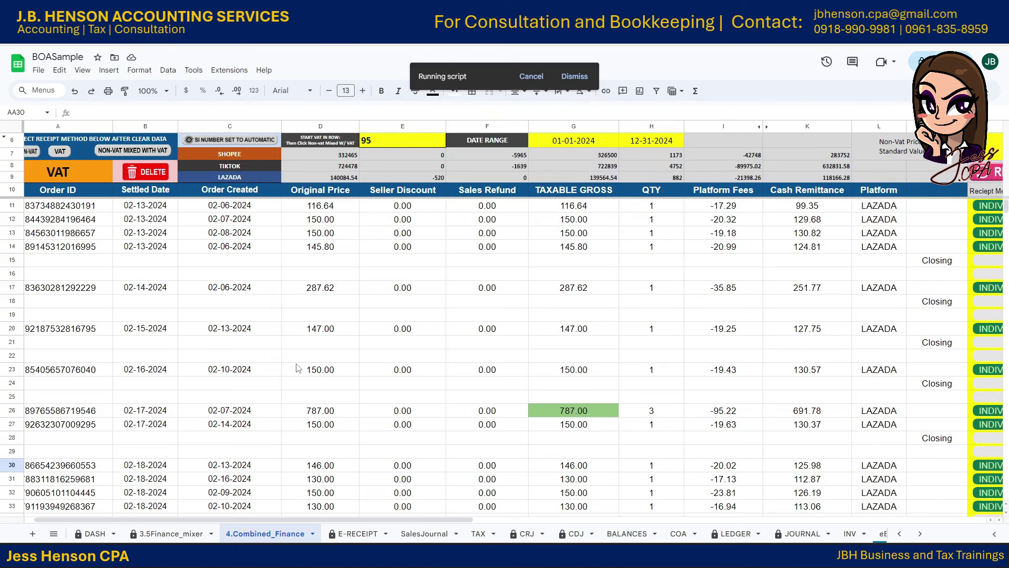
left_click_drag(436, 519, 661, 520)
scroll(480, 411, "down", 15)
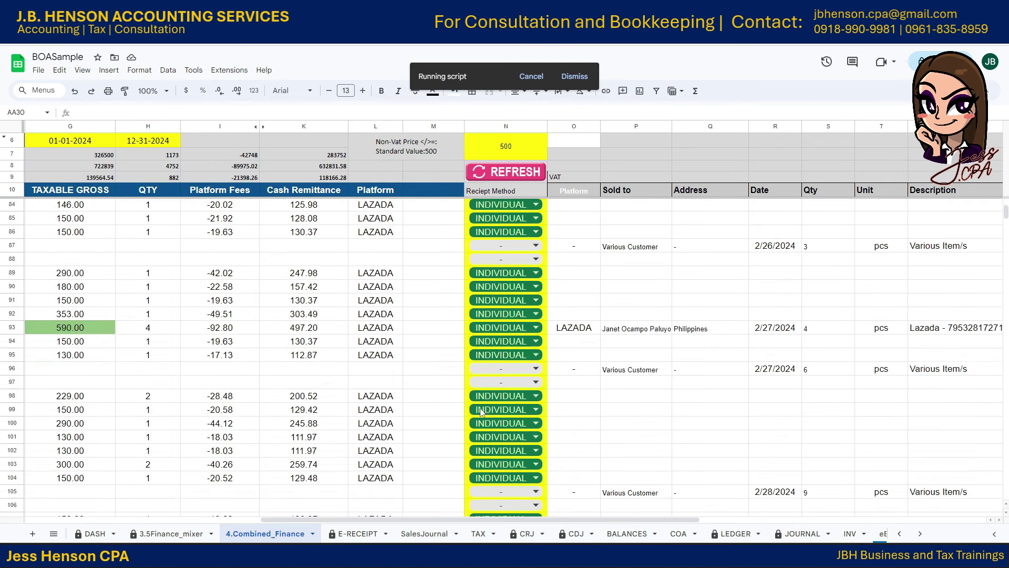
scroll(480, 411, "up", 15)
Step: Inspect the SI NUMBER cells between AC14 and AC28 and compare their formulas with the manual number in AC15
left_click_drag(619, 520, 905, 520)
scroll(925, 478, "up", 3)
left_click(941, 314)
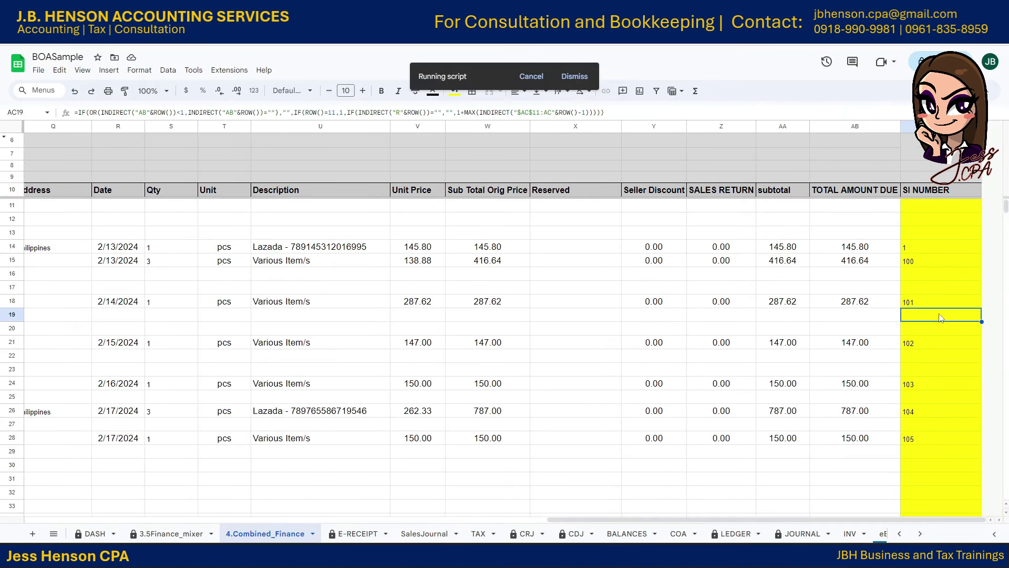
left_click(940, 411)
scroll(917, 475, "down", 6)
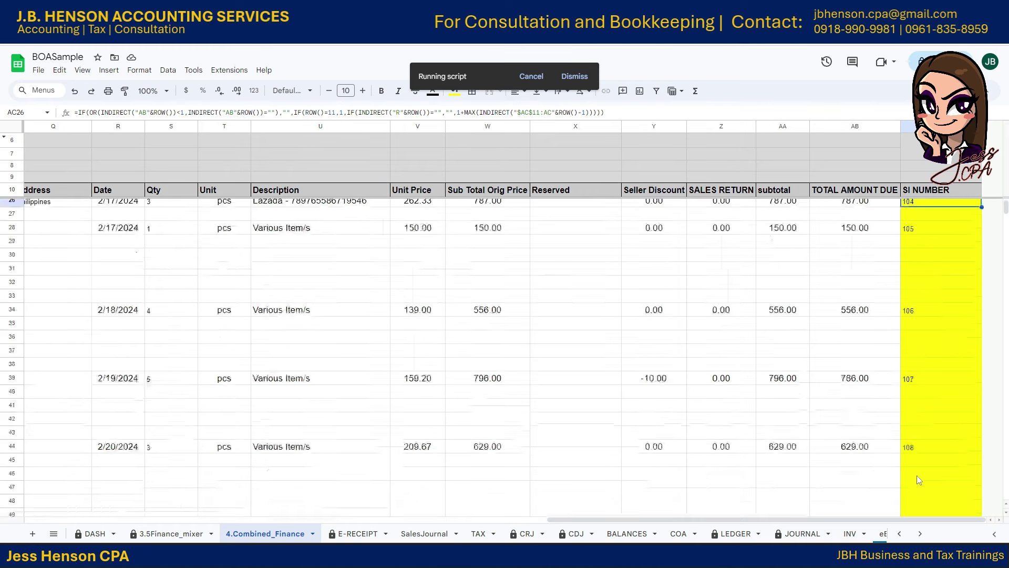
scroll(918, 475, "up", 6)
left_click(926, 435)
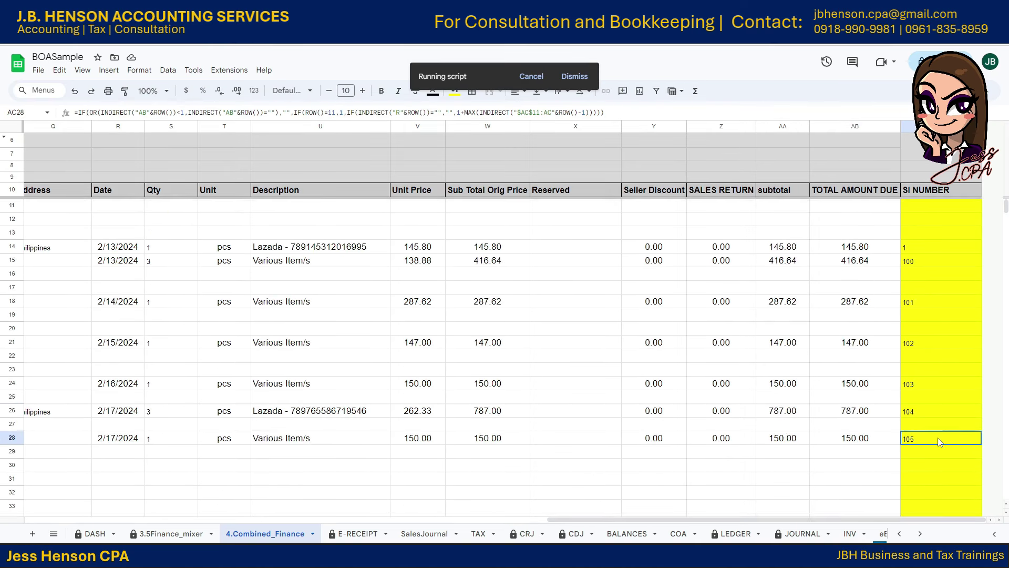
scroll(936, 441, "down", 12)
scroll(939, 443, "up", 12)
left_click(928, 251)
left_click(932, 261)
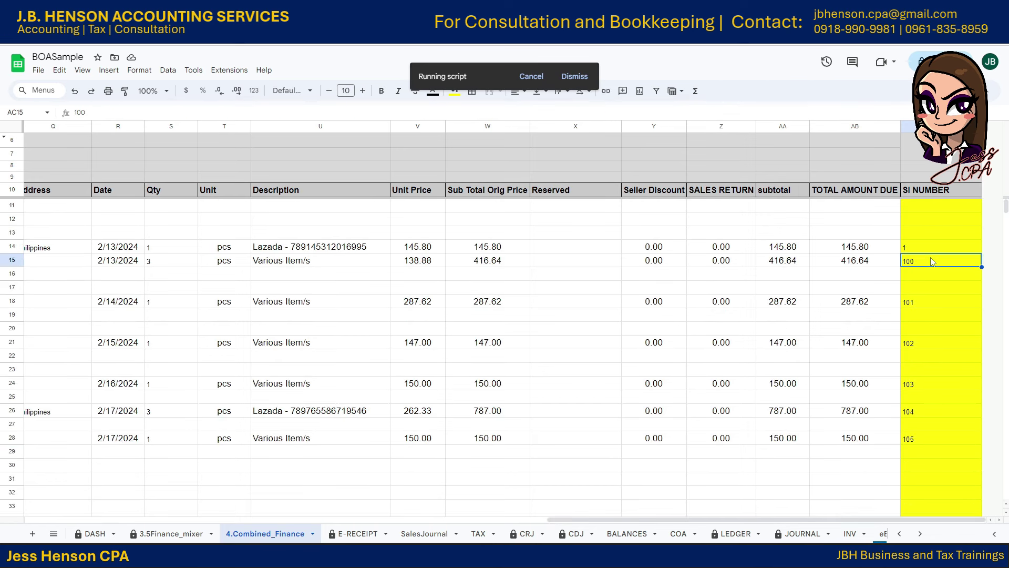
left_click(930, 303)
left_click(929, 381)
left_click(924, 344)
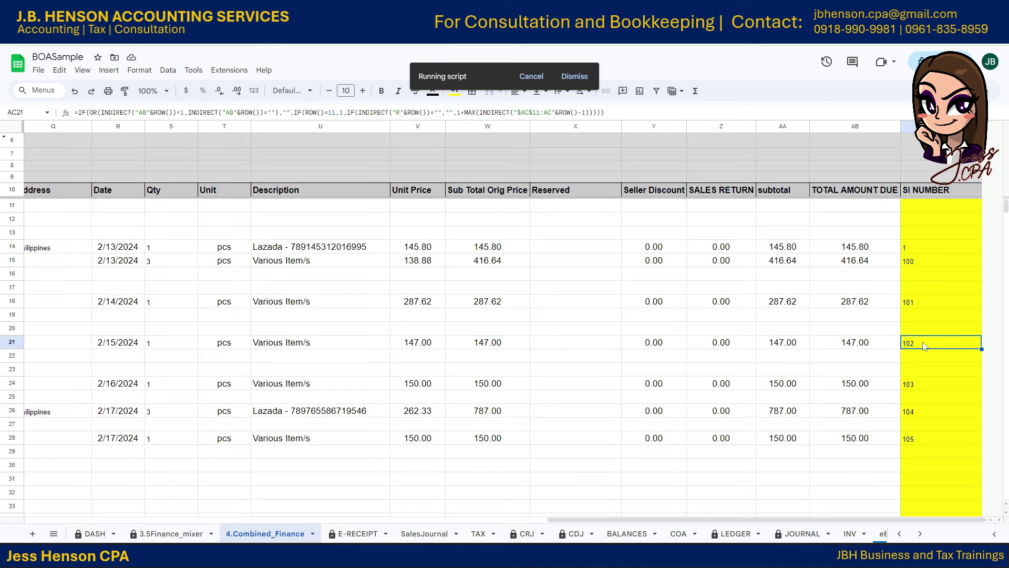
left_click(927, 263)
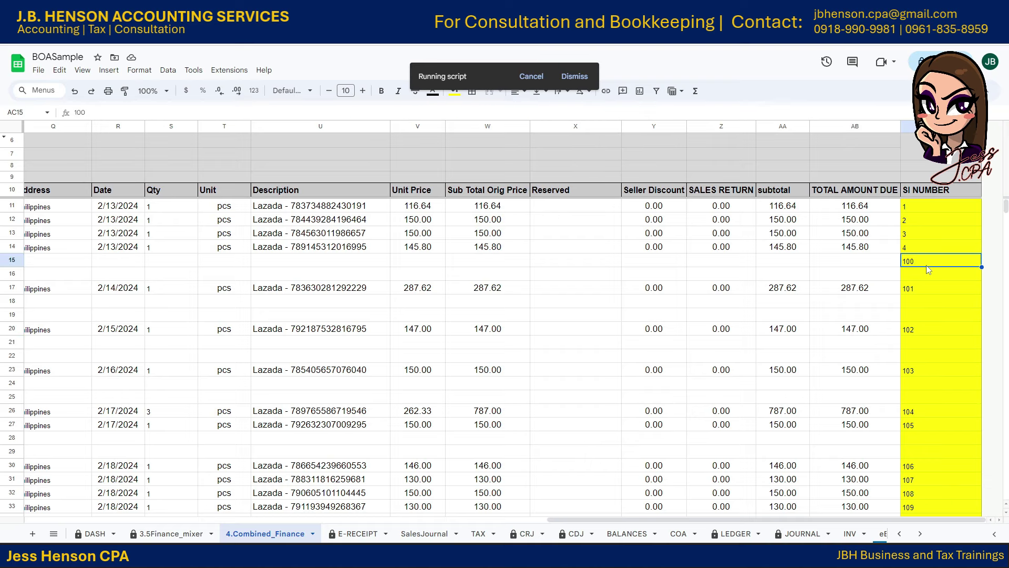
Step: Copy the SI number formula from AC14 down to AC15 in place of the manual number
left_click(928, 248)
left_click_drag(982, 253, 979, 265)
left_click(956, 294)
left_click(950, 263)
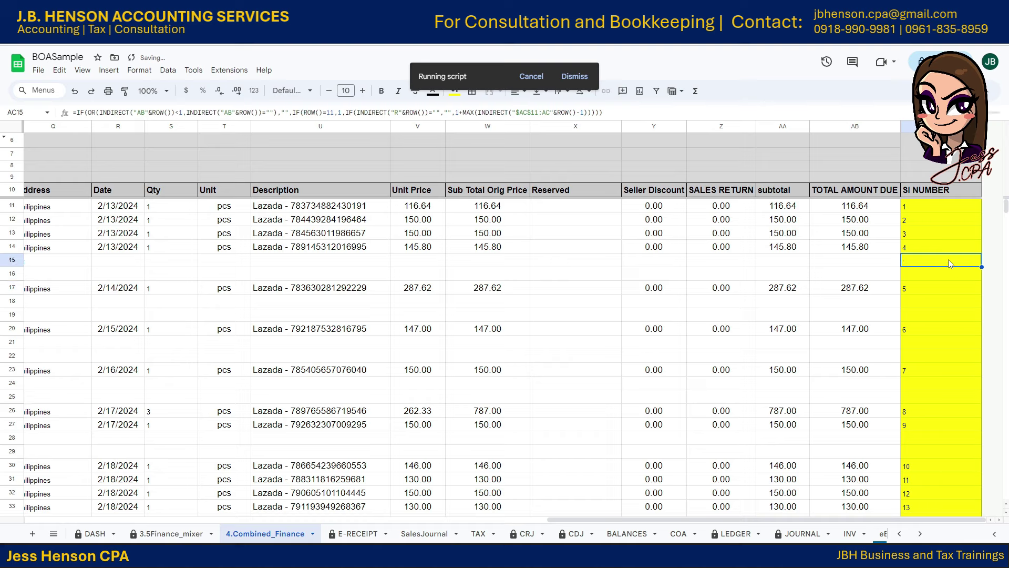
Step: Set the SI number in AC20 to 7 and review the numbering in the rows below
left_click(950, 251)
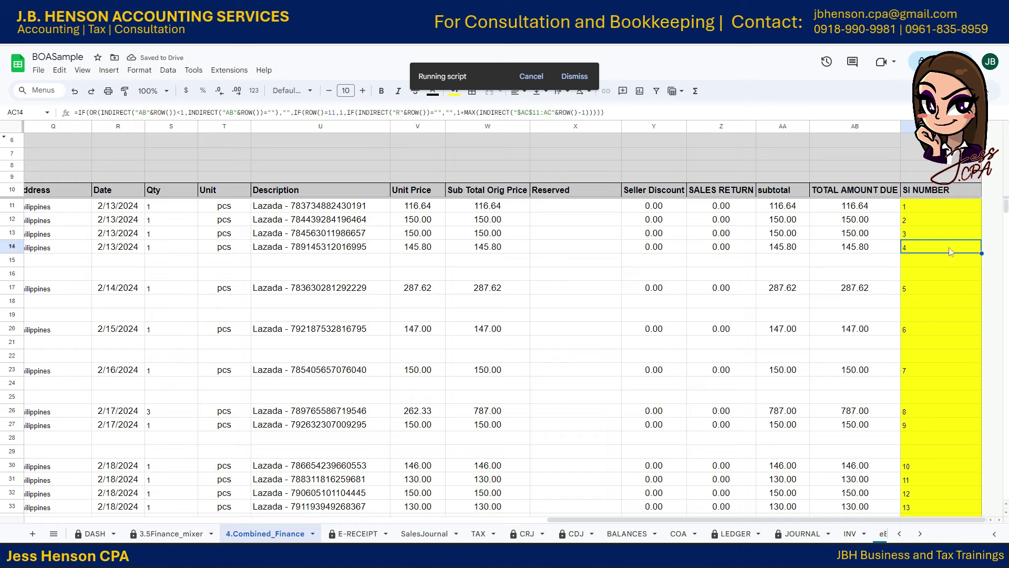
left_click(952, 329)
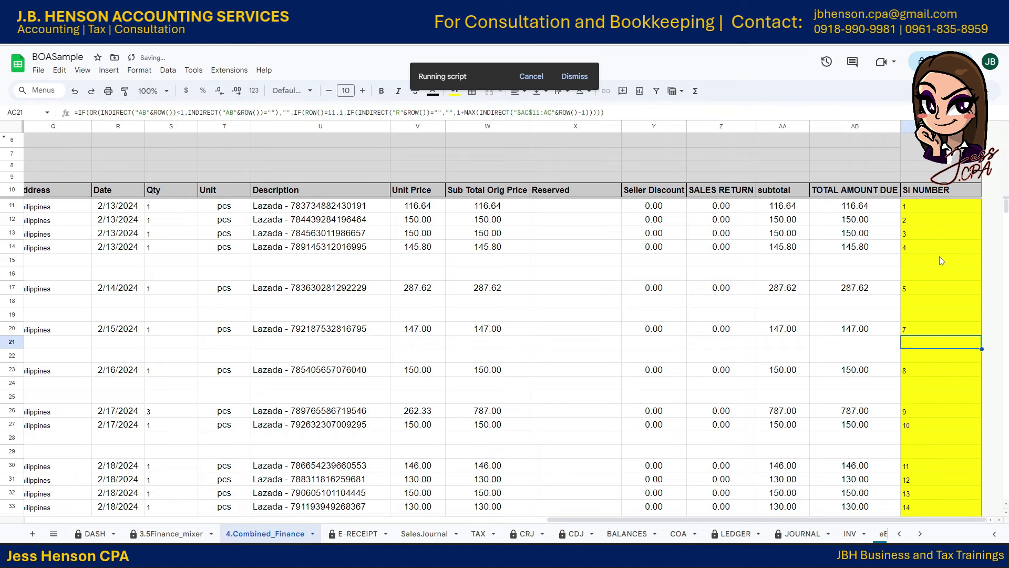
scroll(942, 257, "down", 5)
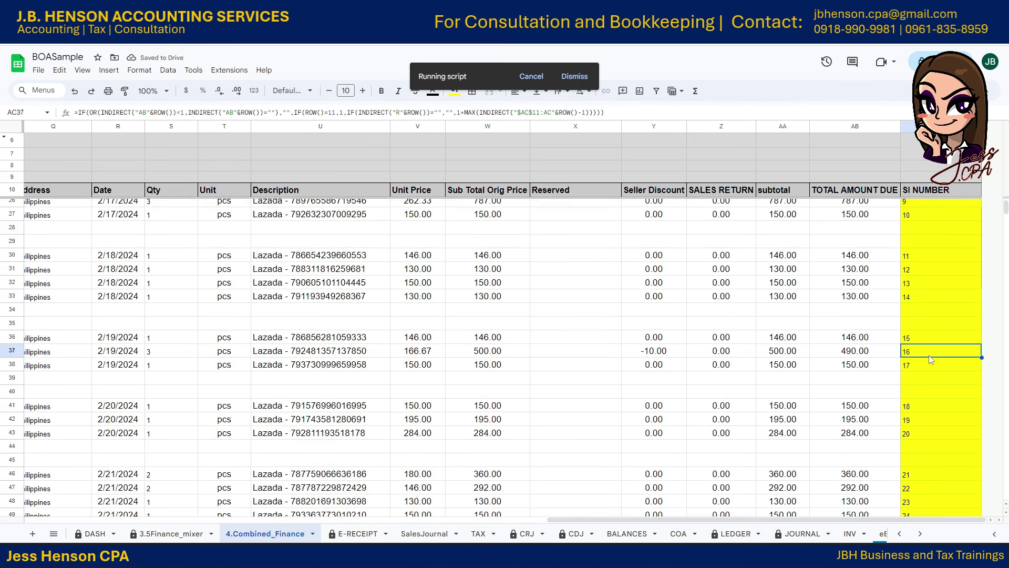
scroll(929, 355, "up", 5)
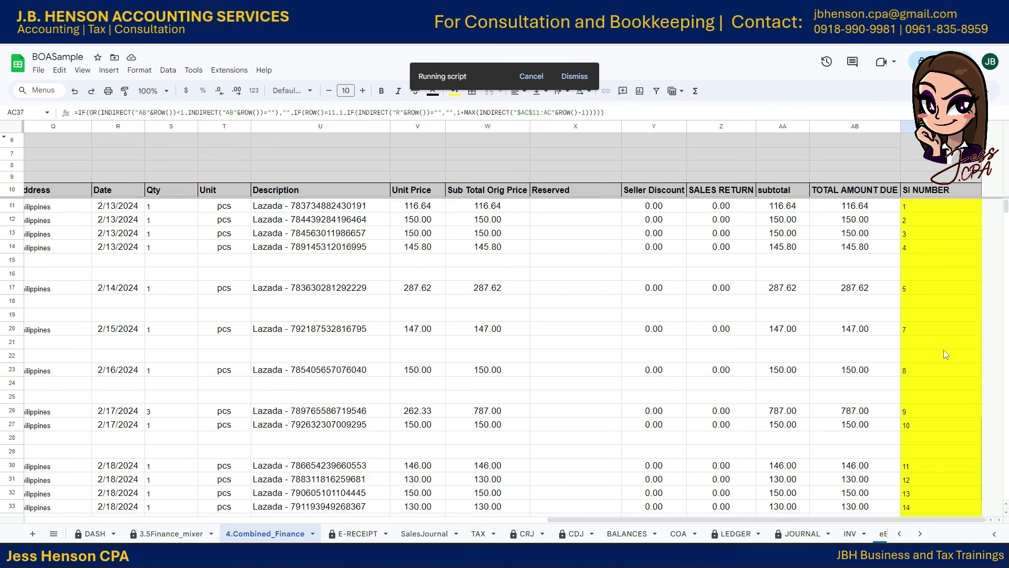
scroll(944, 347, "down", 5)
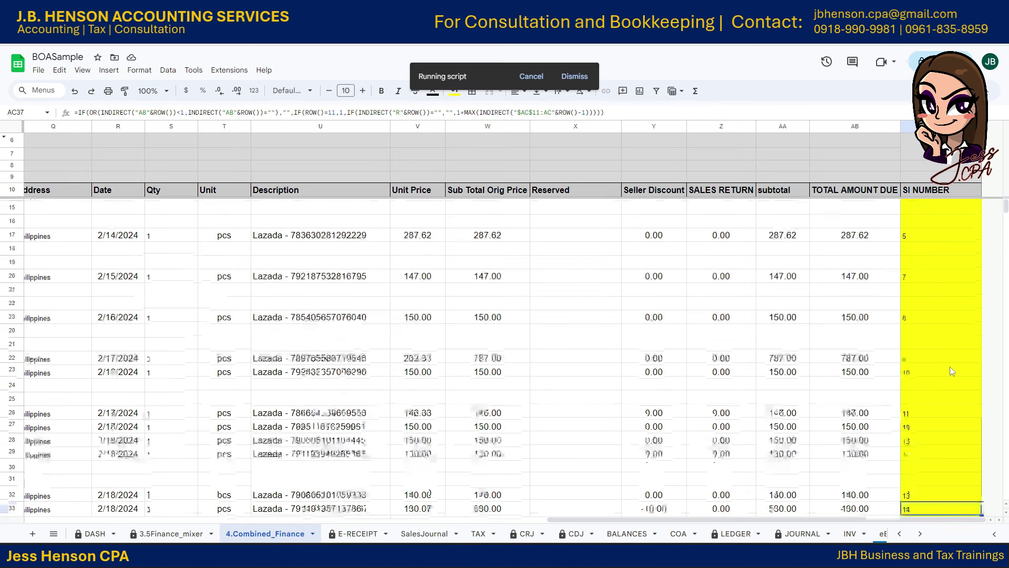
scroll(950, 356, "up", 5)
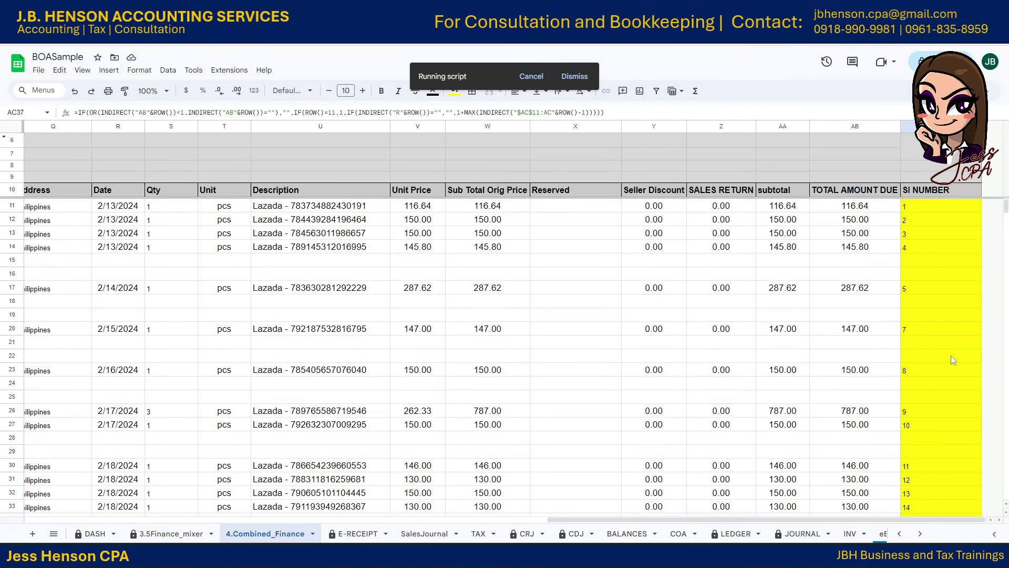
Step: Check the sequence of SI numbers from AC11 down through the February orders
left_click(949, 331)
left_click(934, 210)
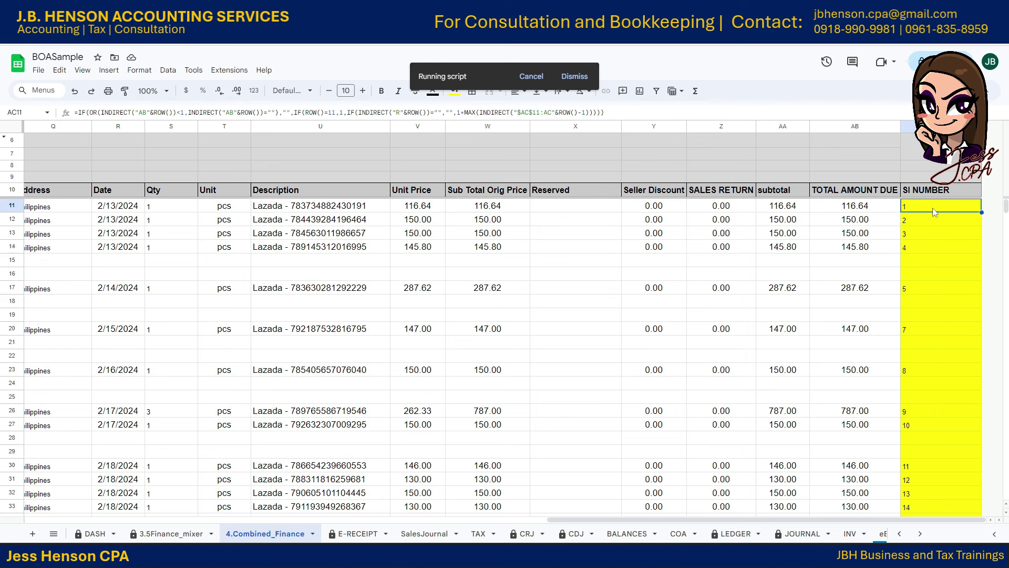
scroll(931, 419, "down", 5)
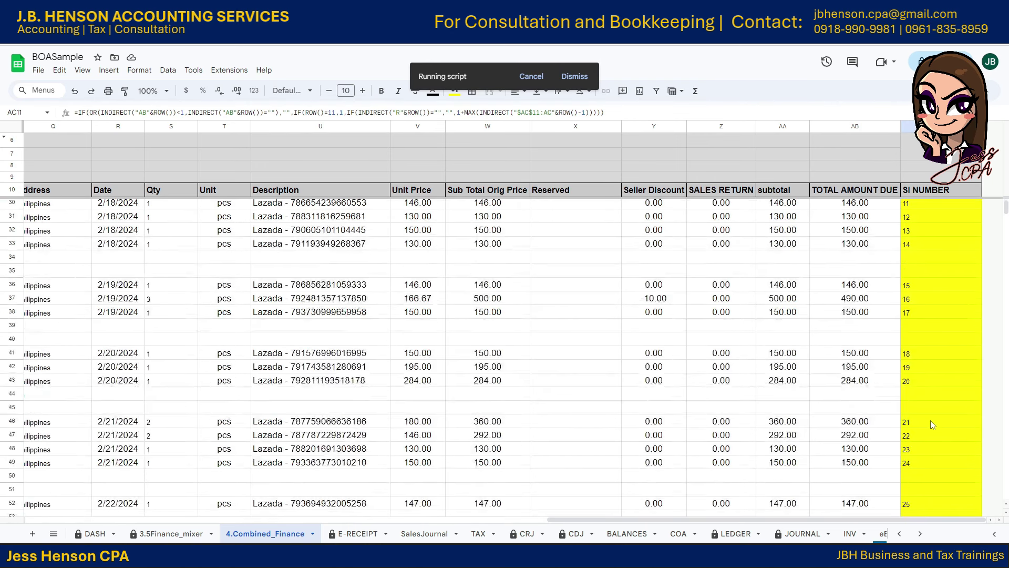
scroll(930, 421, "up", 2)
left_click(922, 348)
scroll(925, 347, "up", 4)
left_click(927, 329)
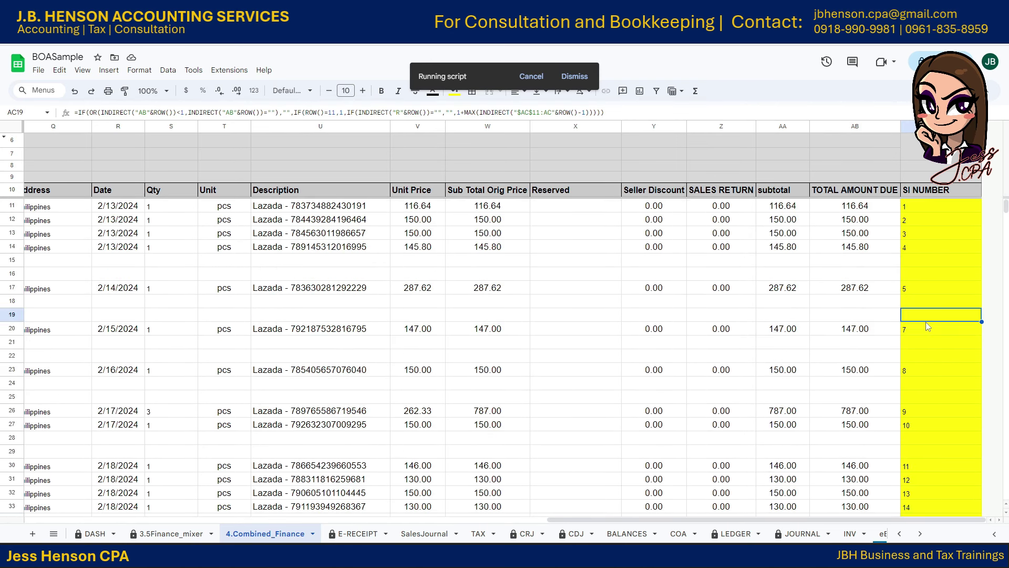
Step: Copy the SI number formula from AC19 down to AC22 to restore automatic numbering in AC20
left_click(921, 301)
left_click(925, 331)
left_click(919, 315)
left_click(958, 329)
left_click(951, 316)
left_click_drag(982, 322, 982, 358)
left_click(936, 329)
left_click(941, 304)
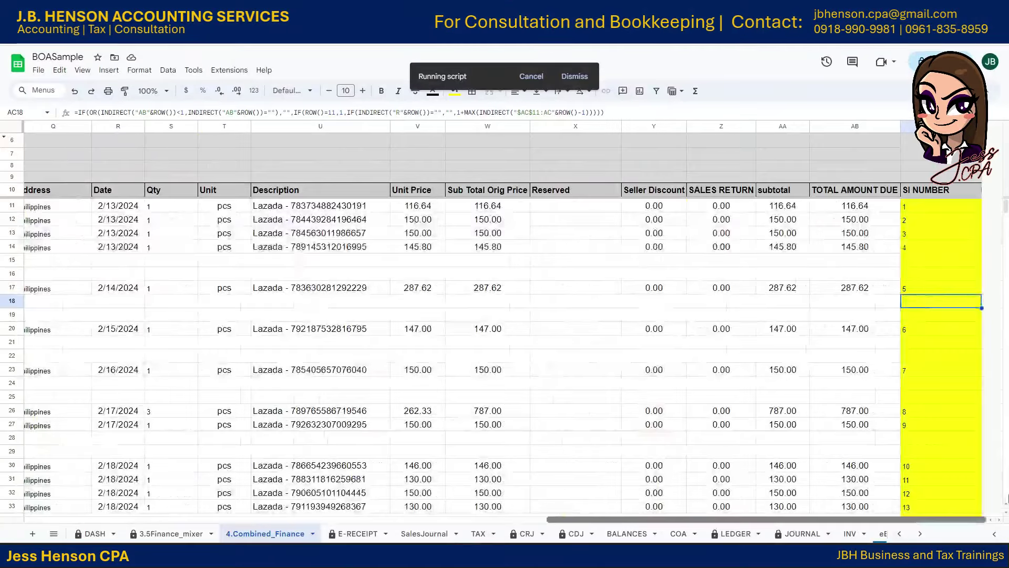
Step: Switch the receipt method of the Combined_Finance sheet to NON-VAT
left_click(472, 221)
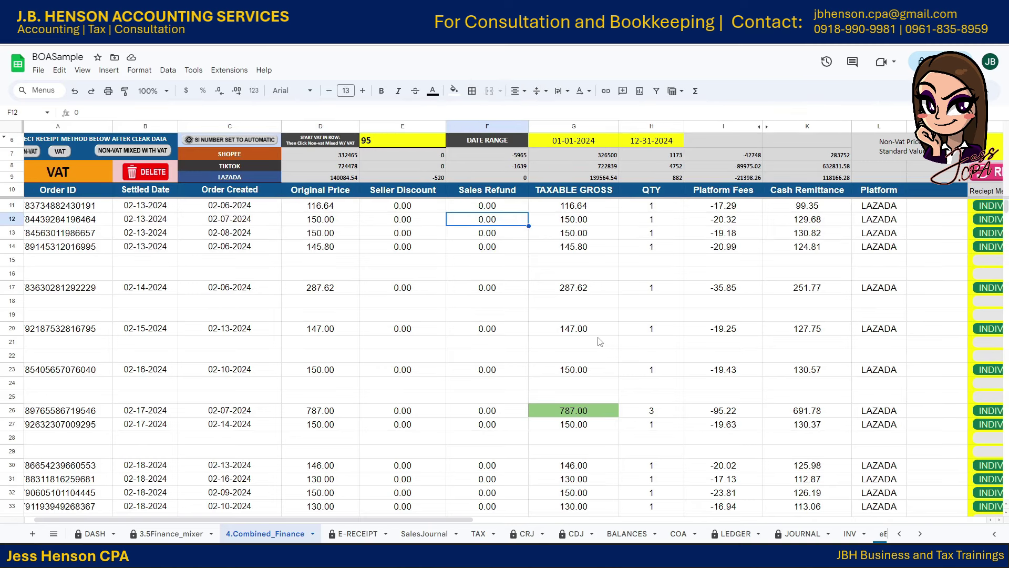
left_click(86, 179)
left_click(33, 151)
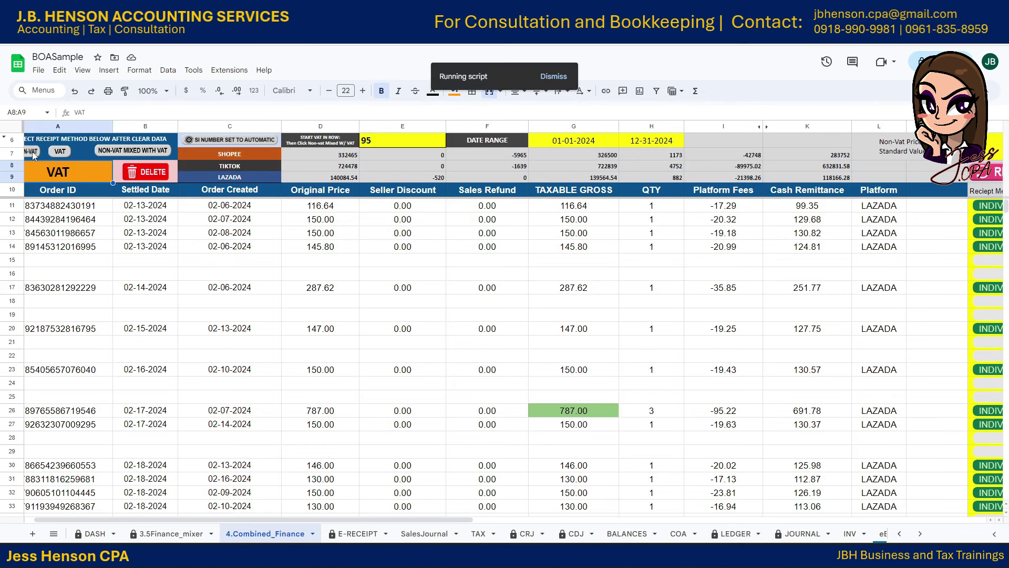